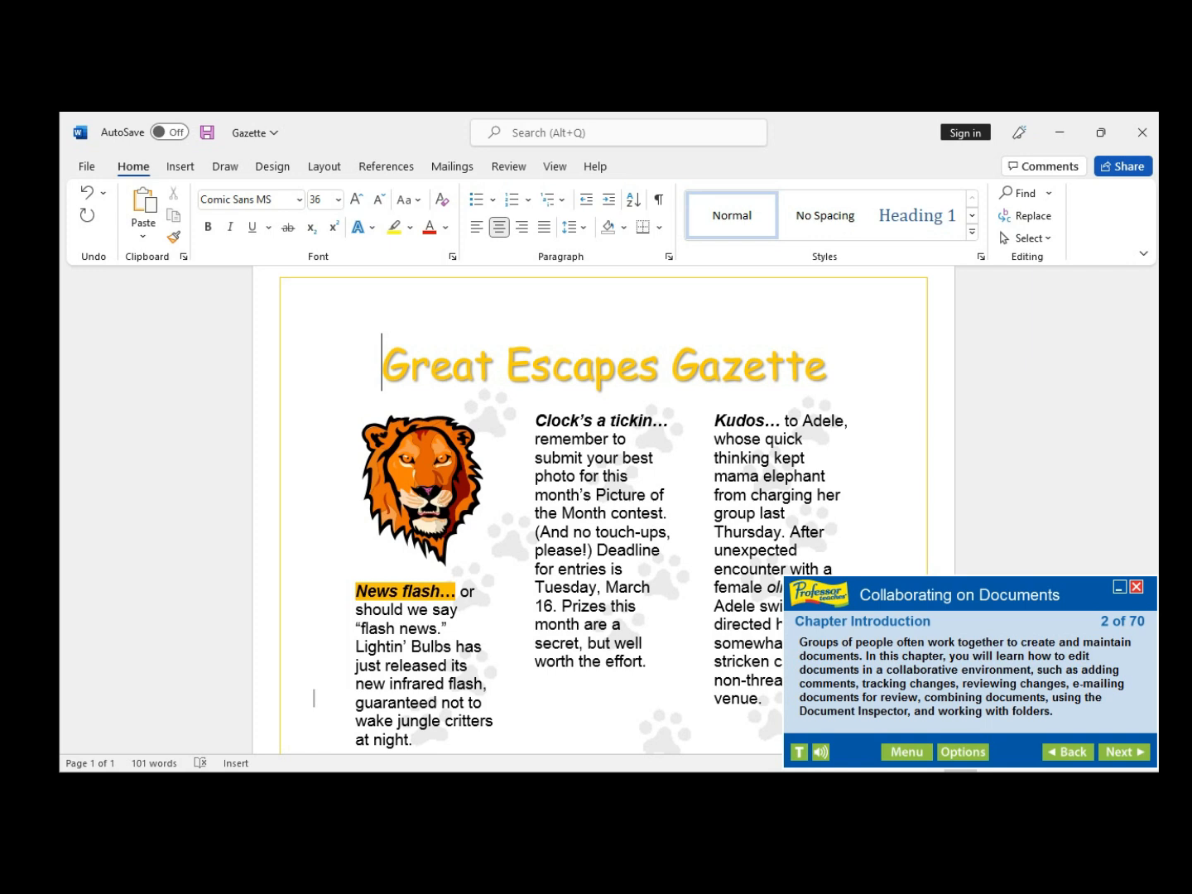
Advance the lesson past the chapter introduction and display the Review commands
left_click(1119, 750)
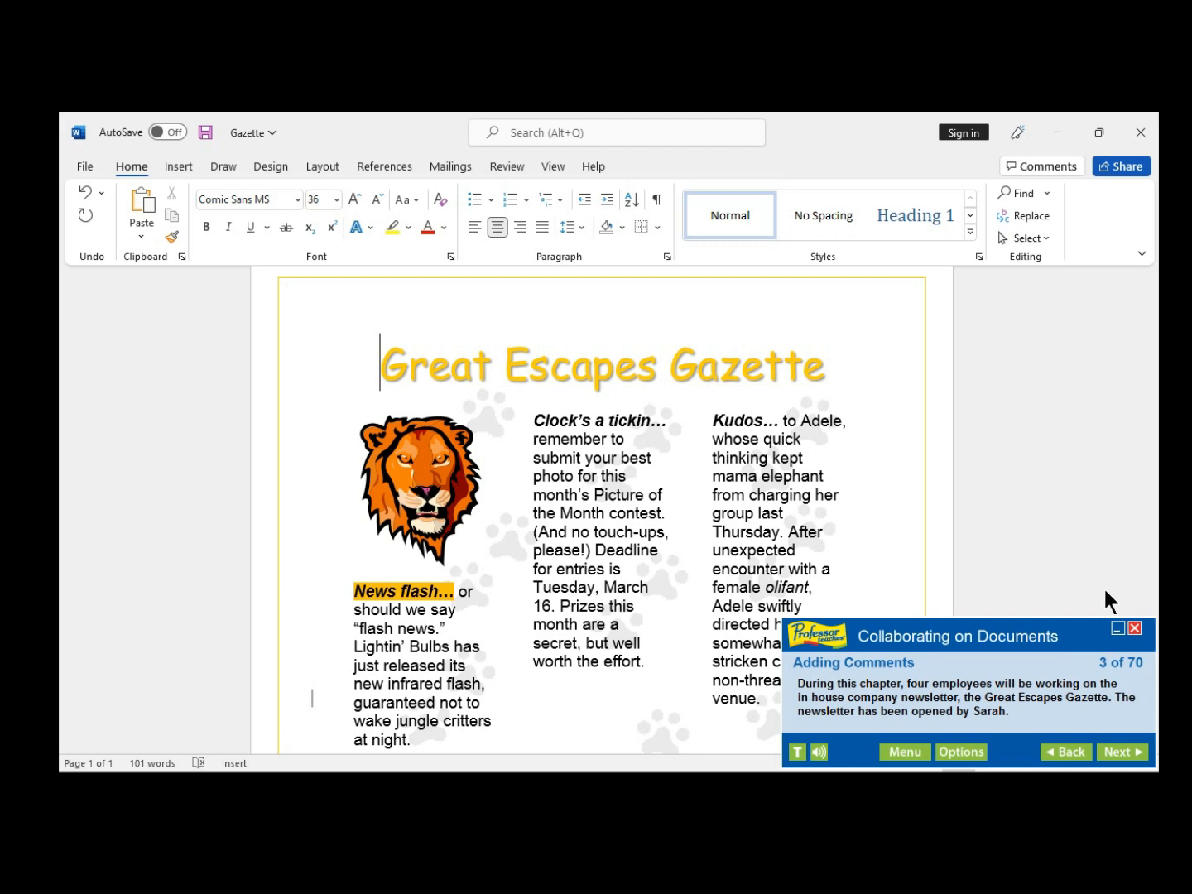
left_click(1127, 751)
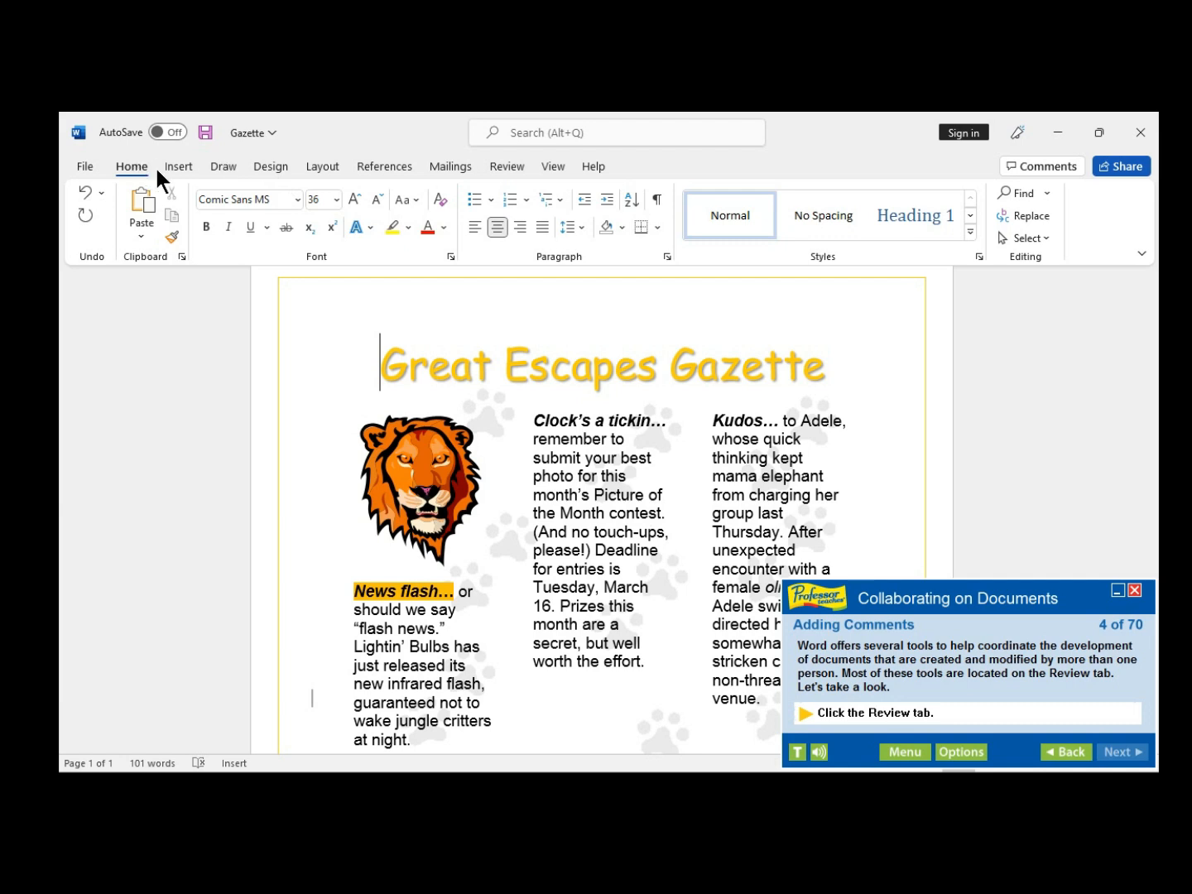
left_click(521, 165)
Examine the descriptions of the Review command groups, including Proofing, Accessibility, Language, Comments, Tracking, Changes, Compare and Protect
mouse_move(509, 176)
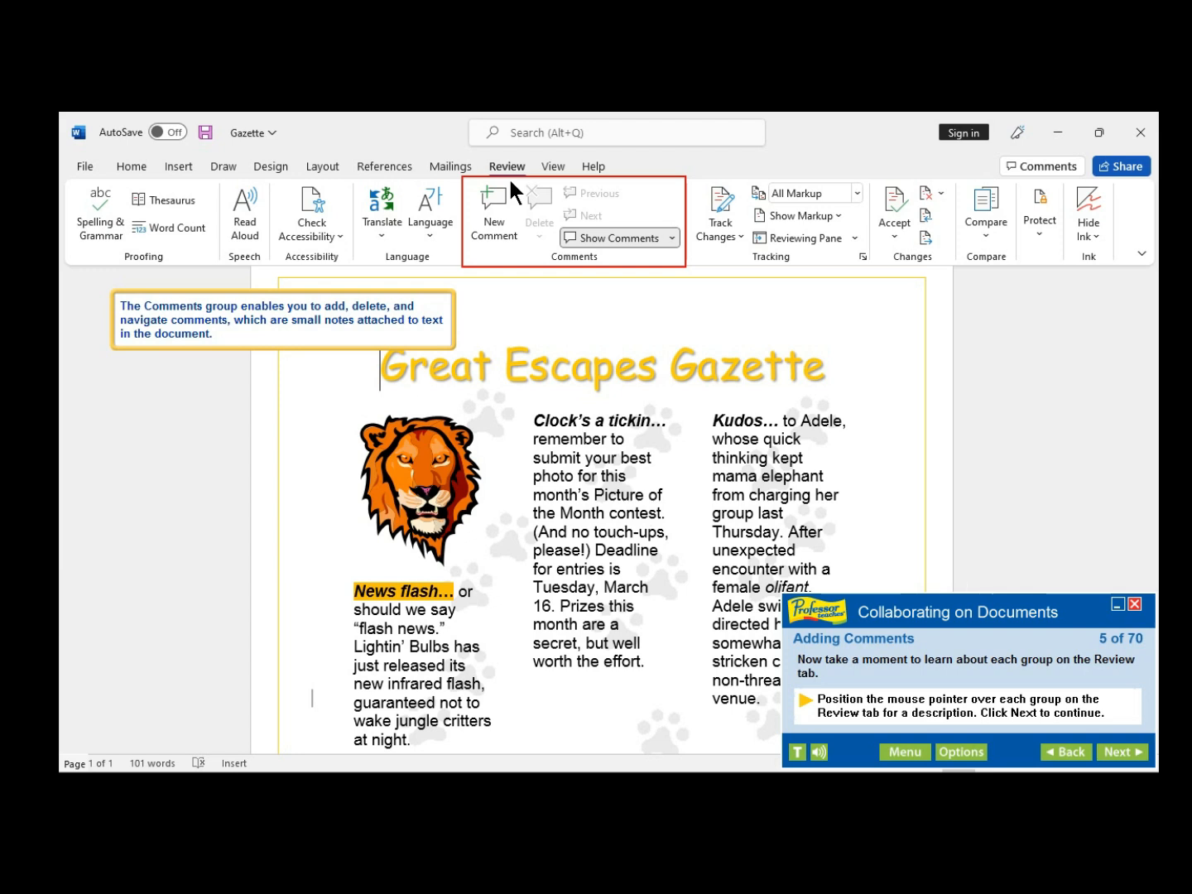
mouse_move(462, 201)
mouse_move(145, 207)
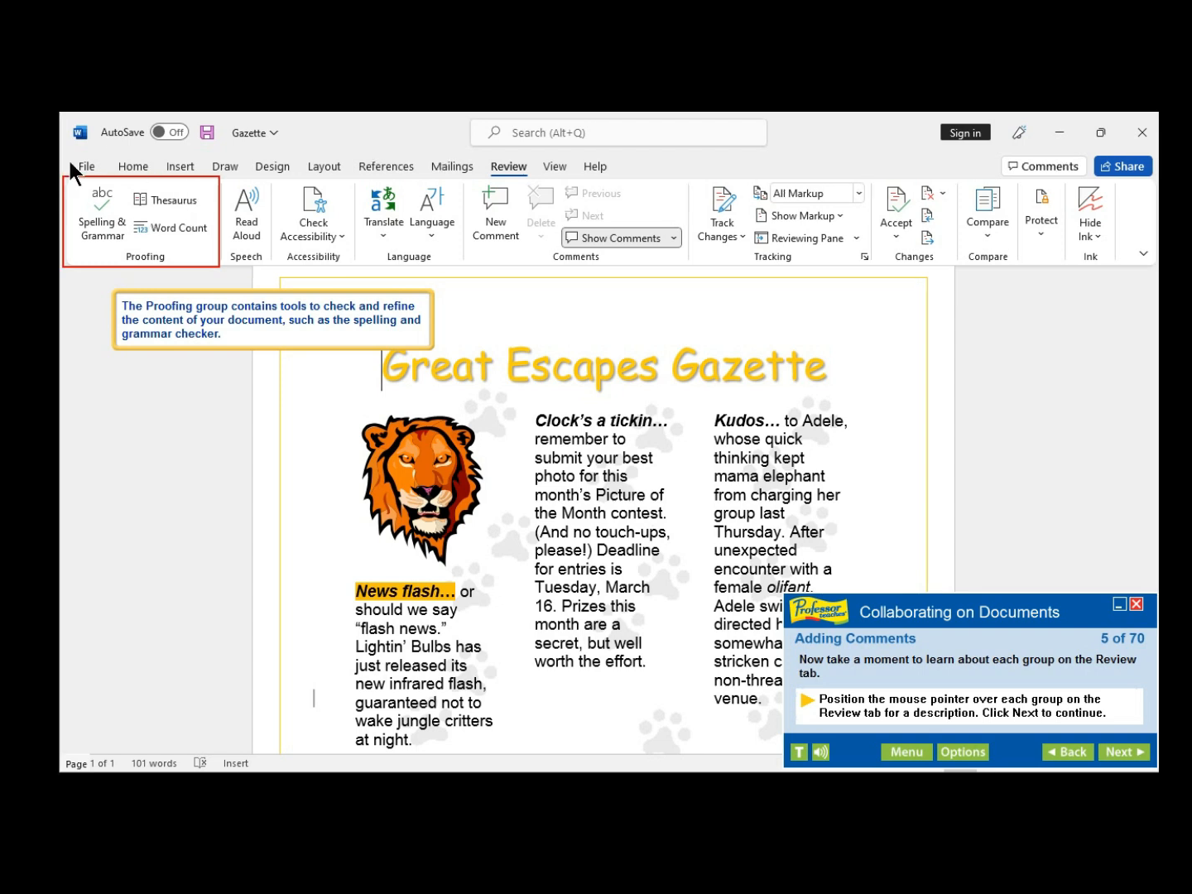
mouse_move(260, 212)
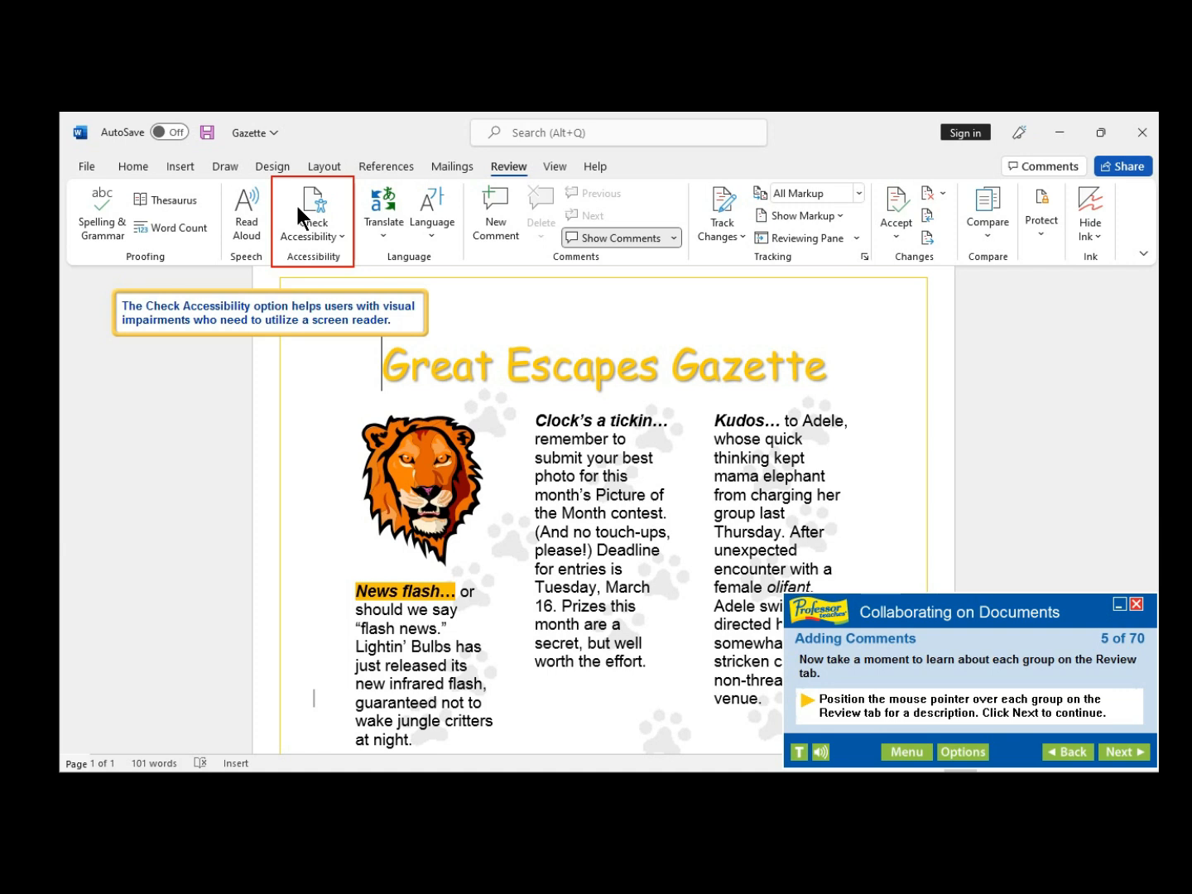
mouse_move(394, 213)
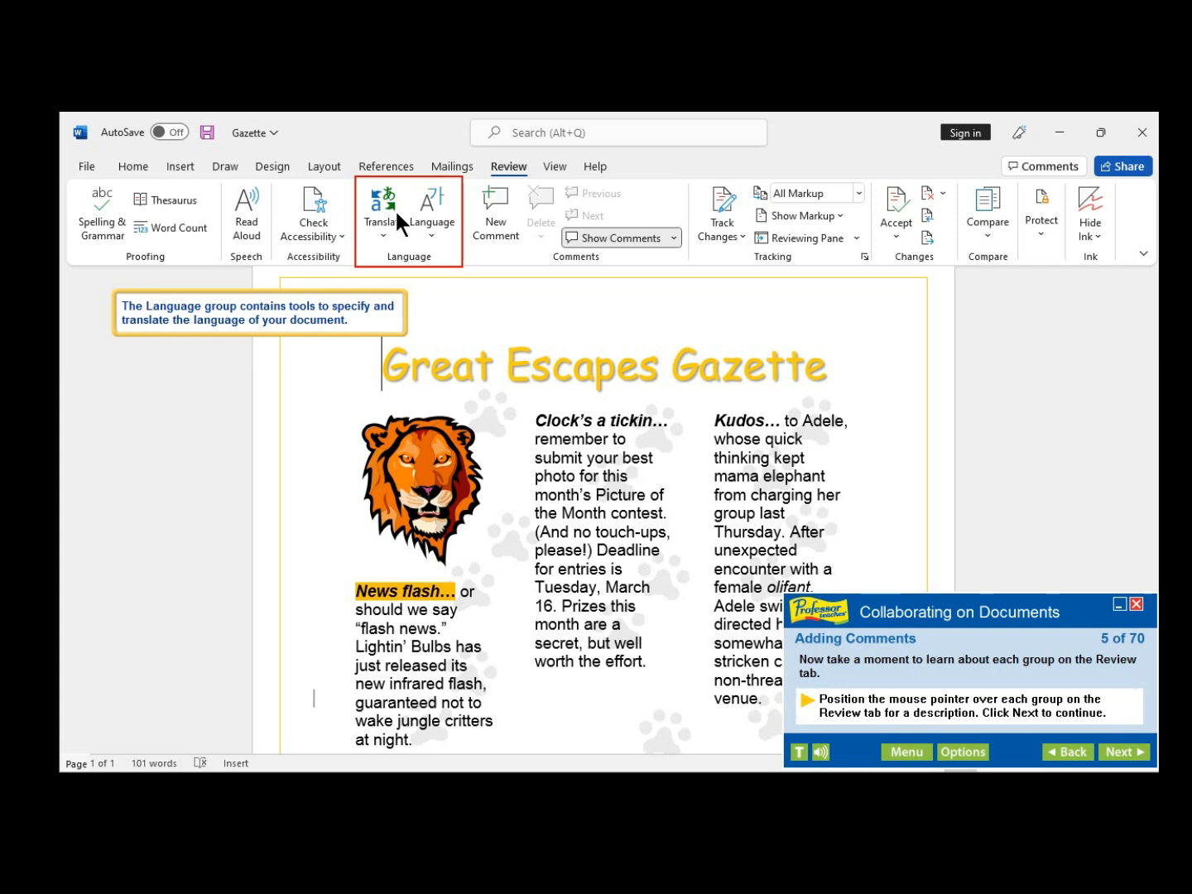
mouse_move(496, 230)
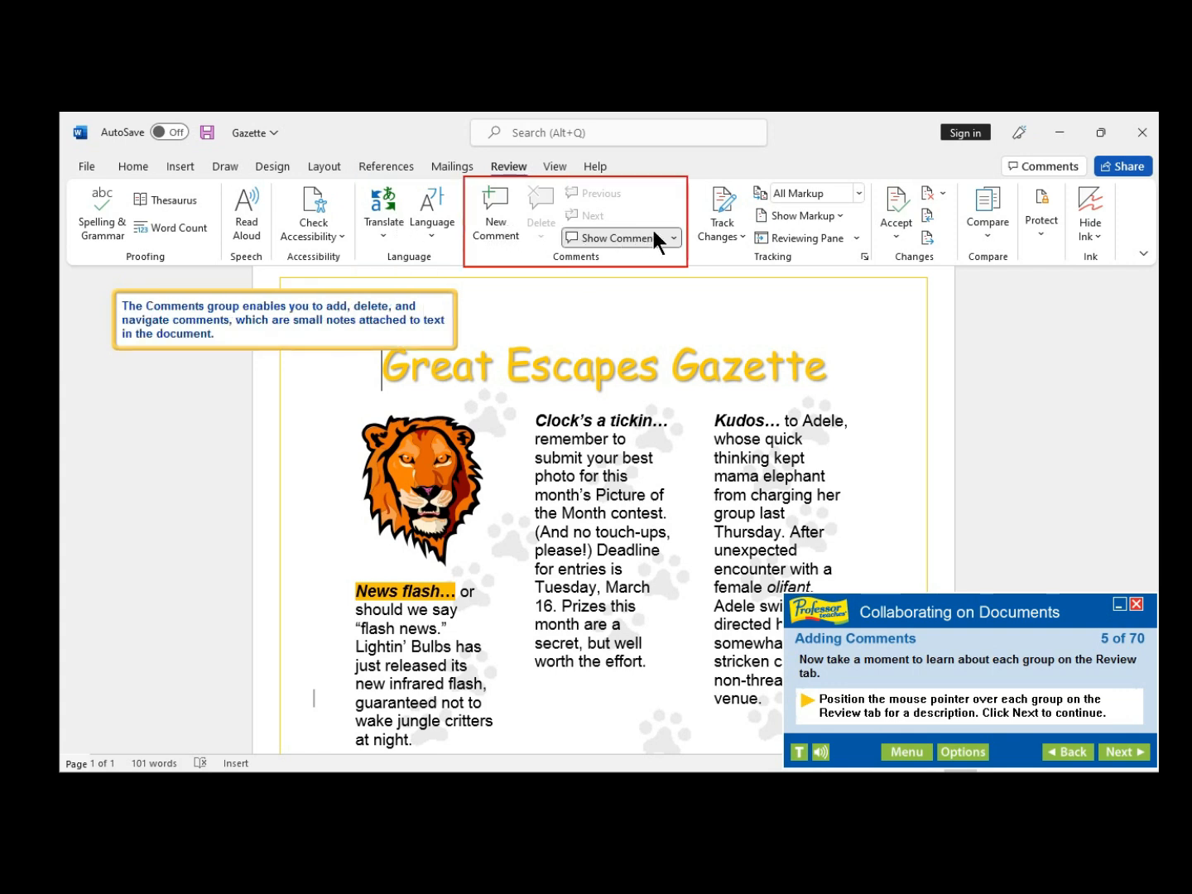
mouse_move(697, 222)
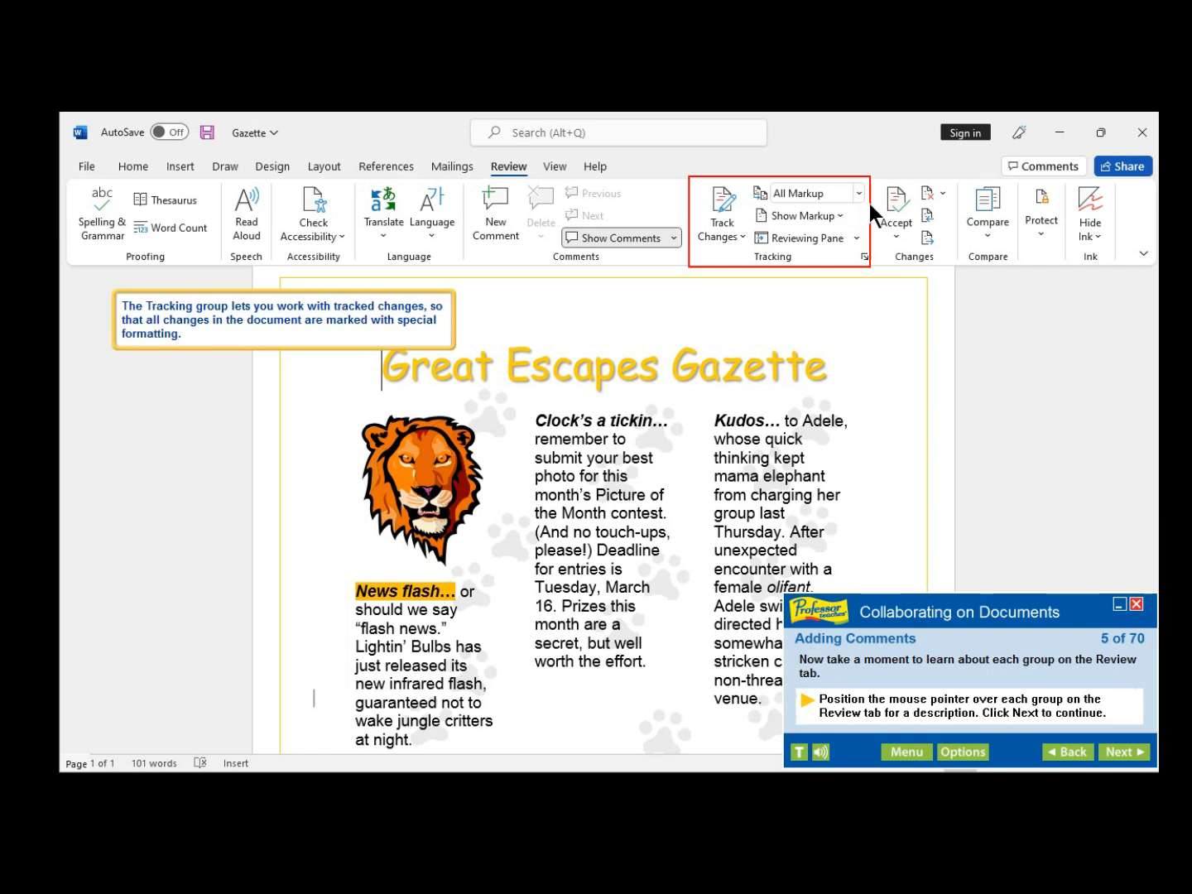
mouse_move(888, 206)
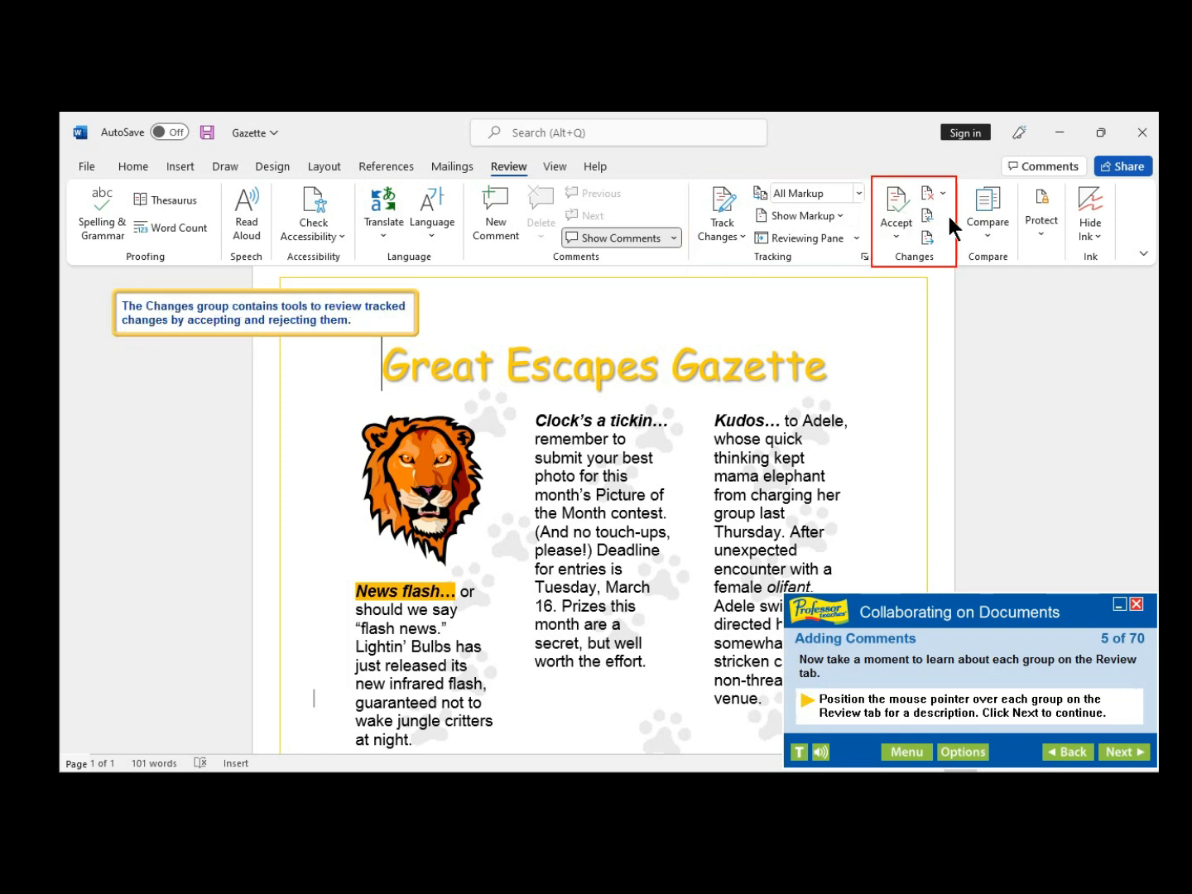
mouse_move(972, 227)
mouse_move(1031, 223)
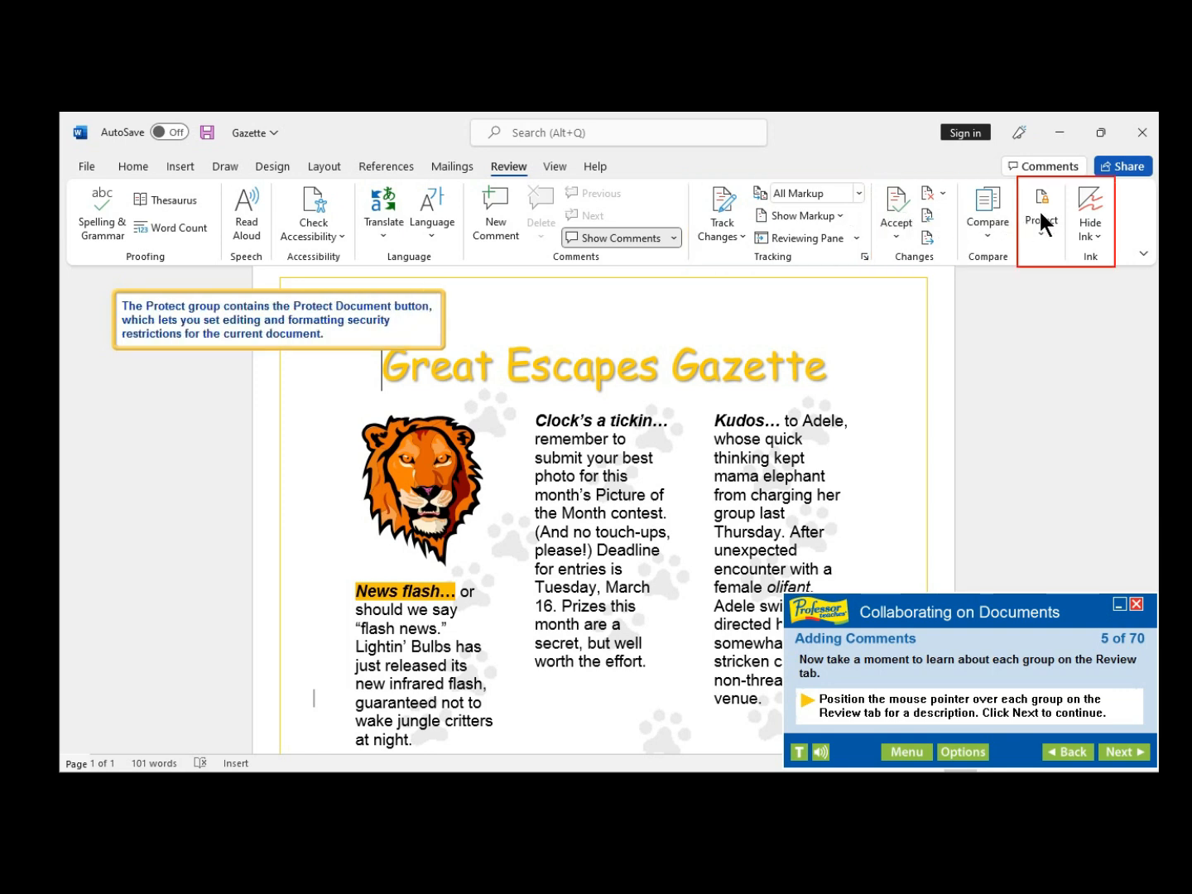
mouse_move(1133, 206)
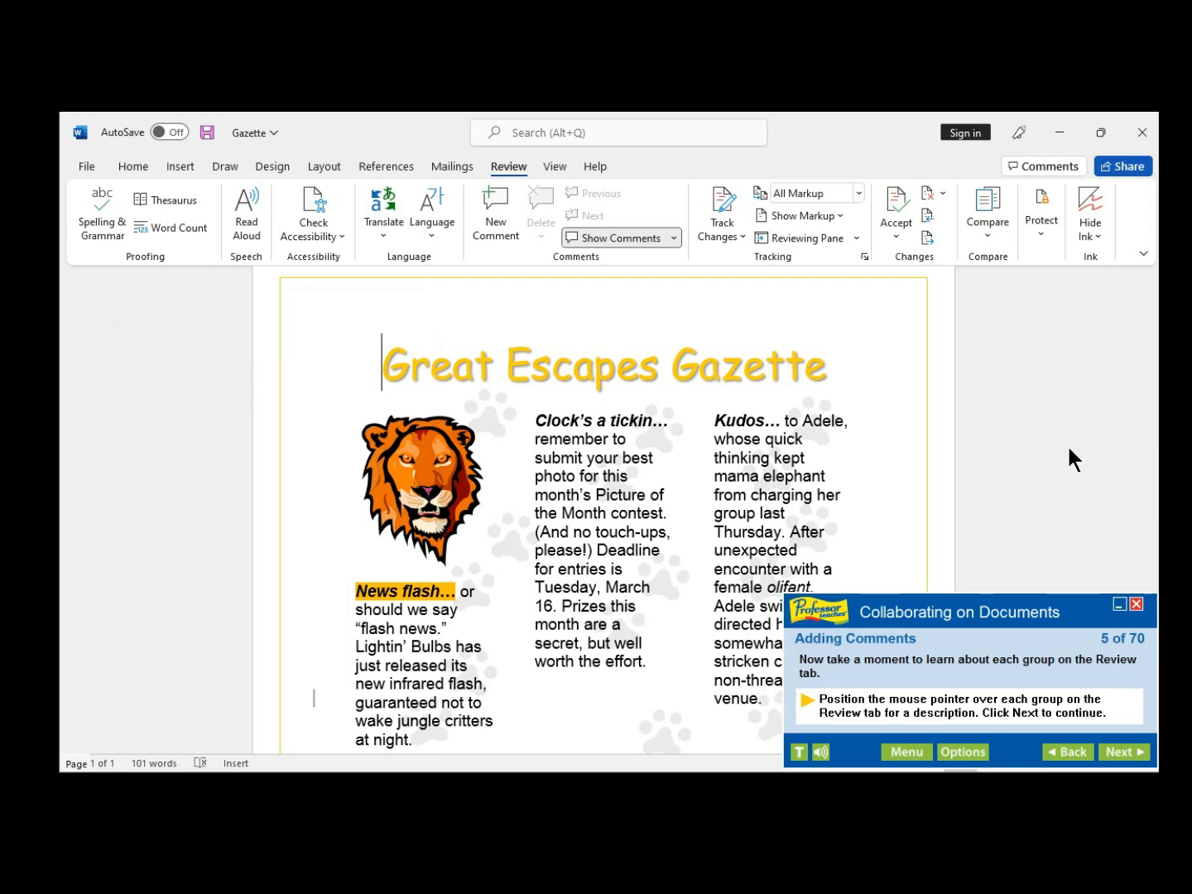
Continue the lesson and attach the comment "What does this mean" to the word Kudos in the third column
left_click(1138, 755)
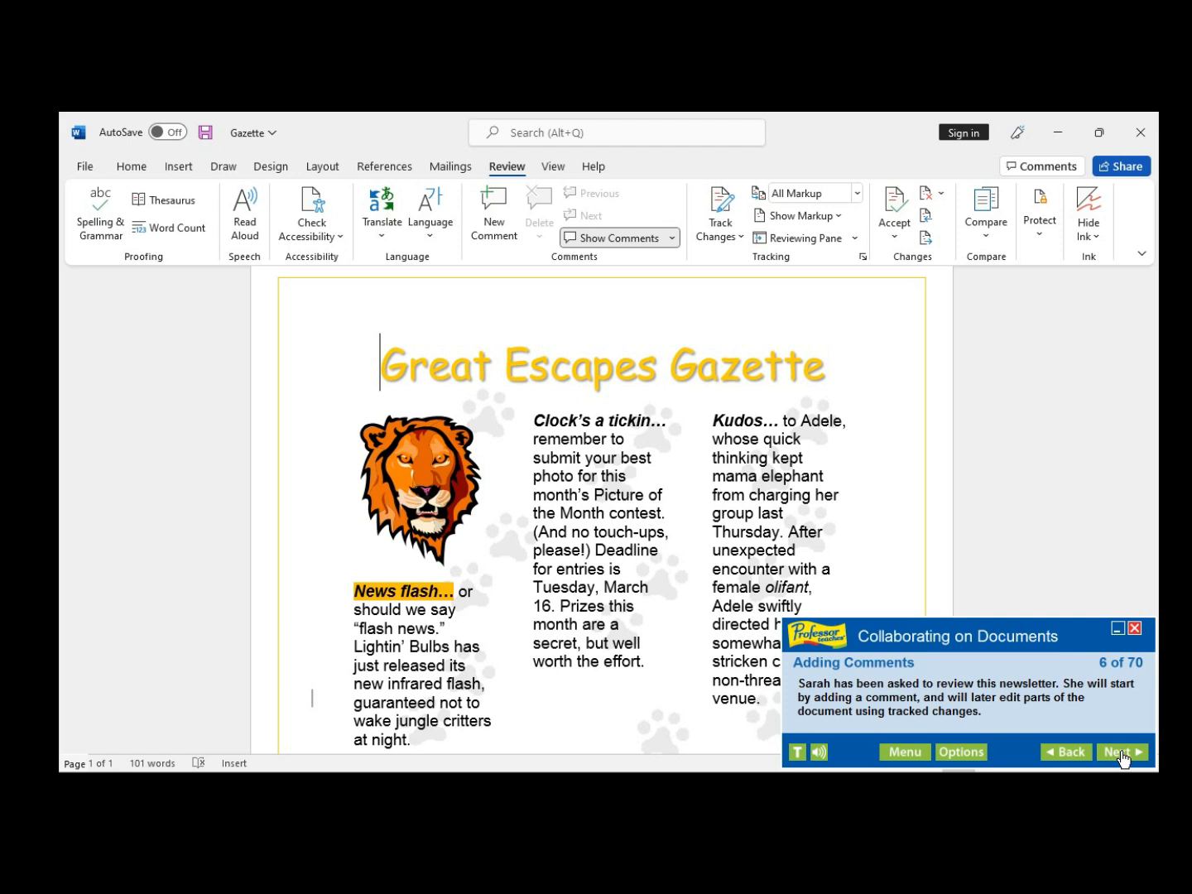
left_click(1123, 758)
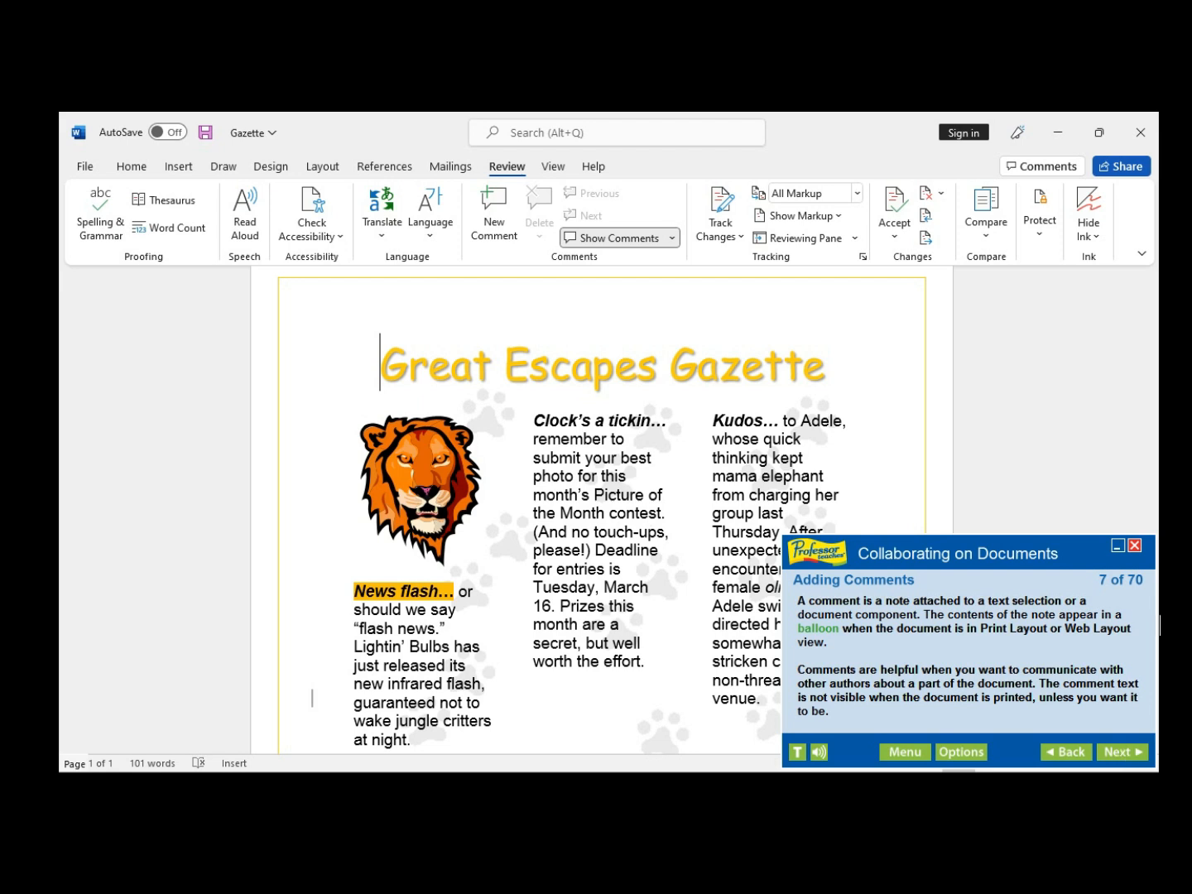
left_click(1122, 752)
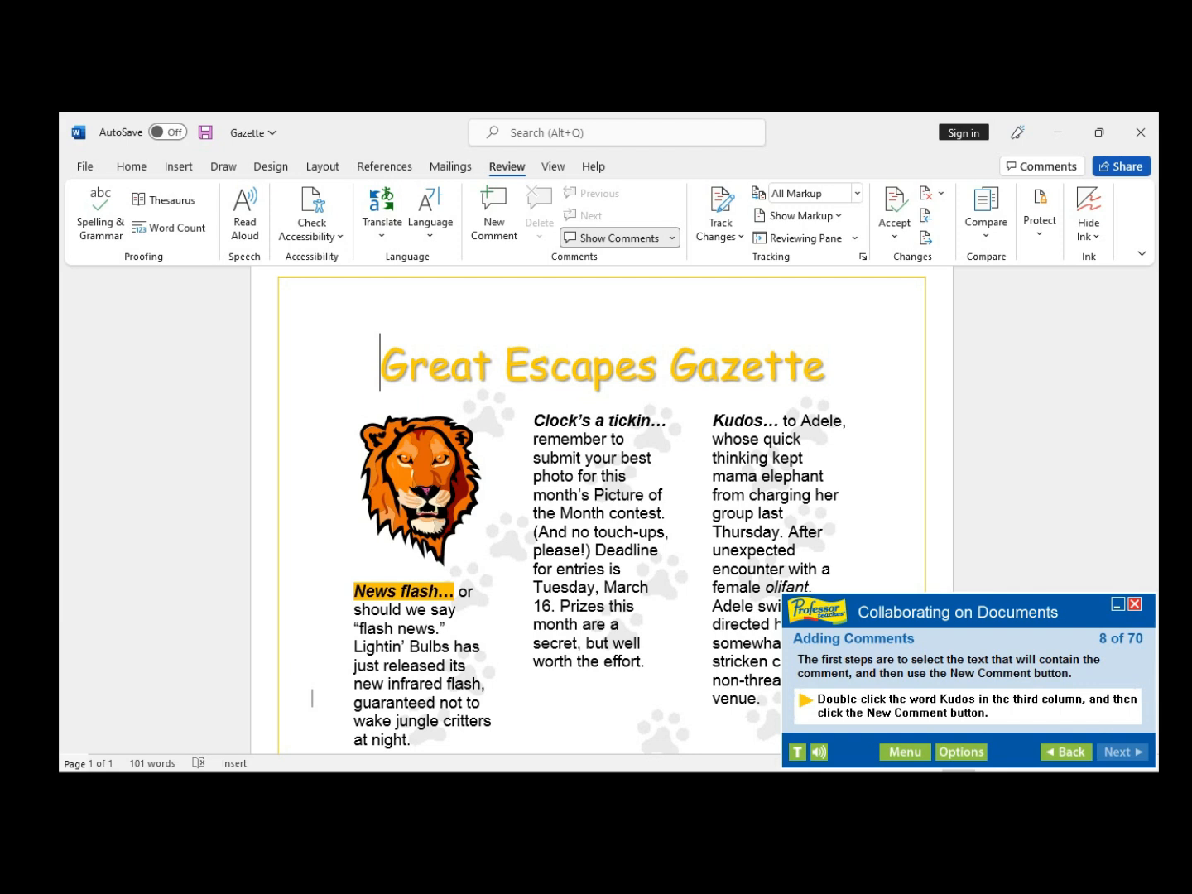
left_click(726, 428)
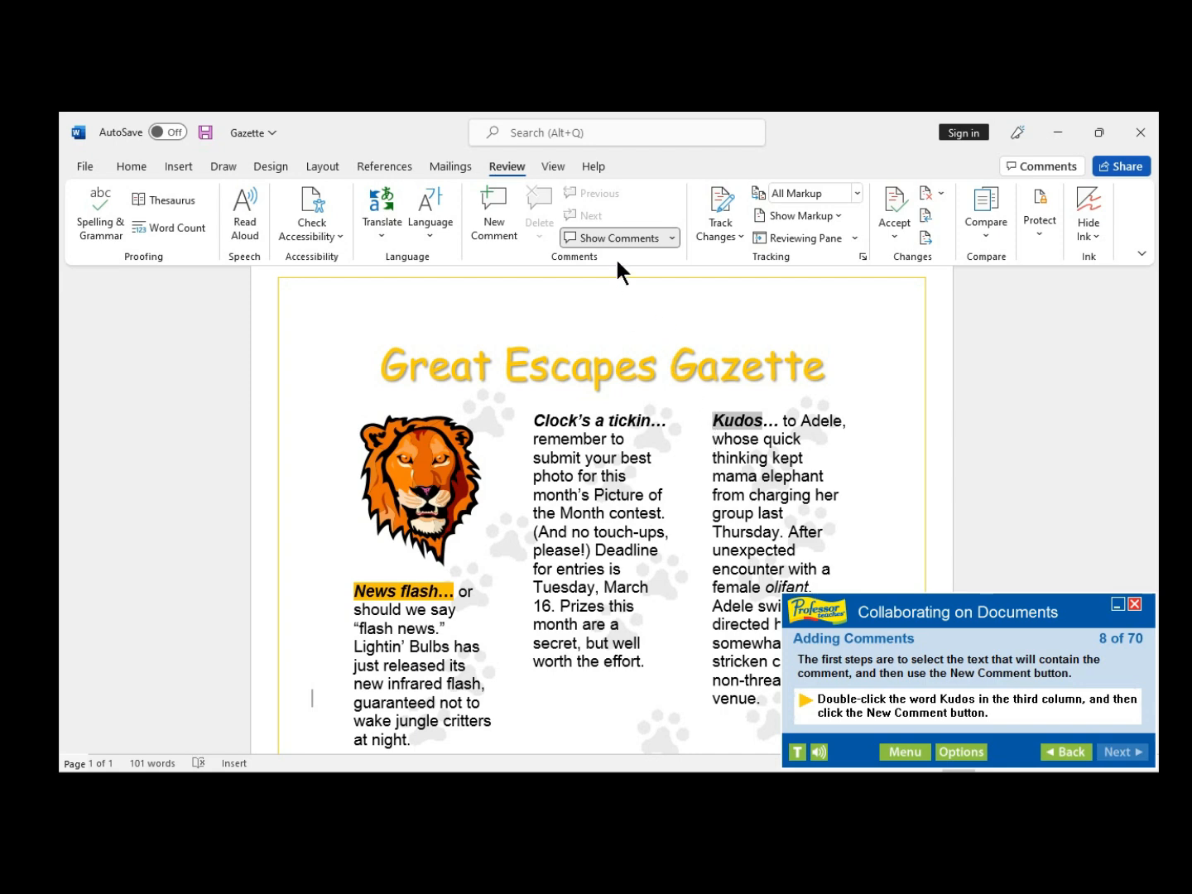
left_click(500, 231)
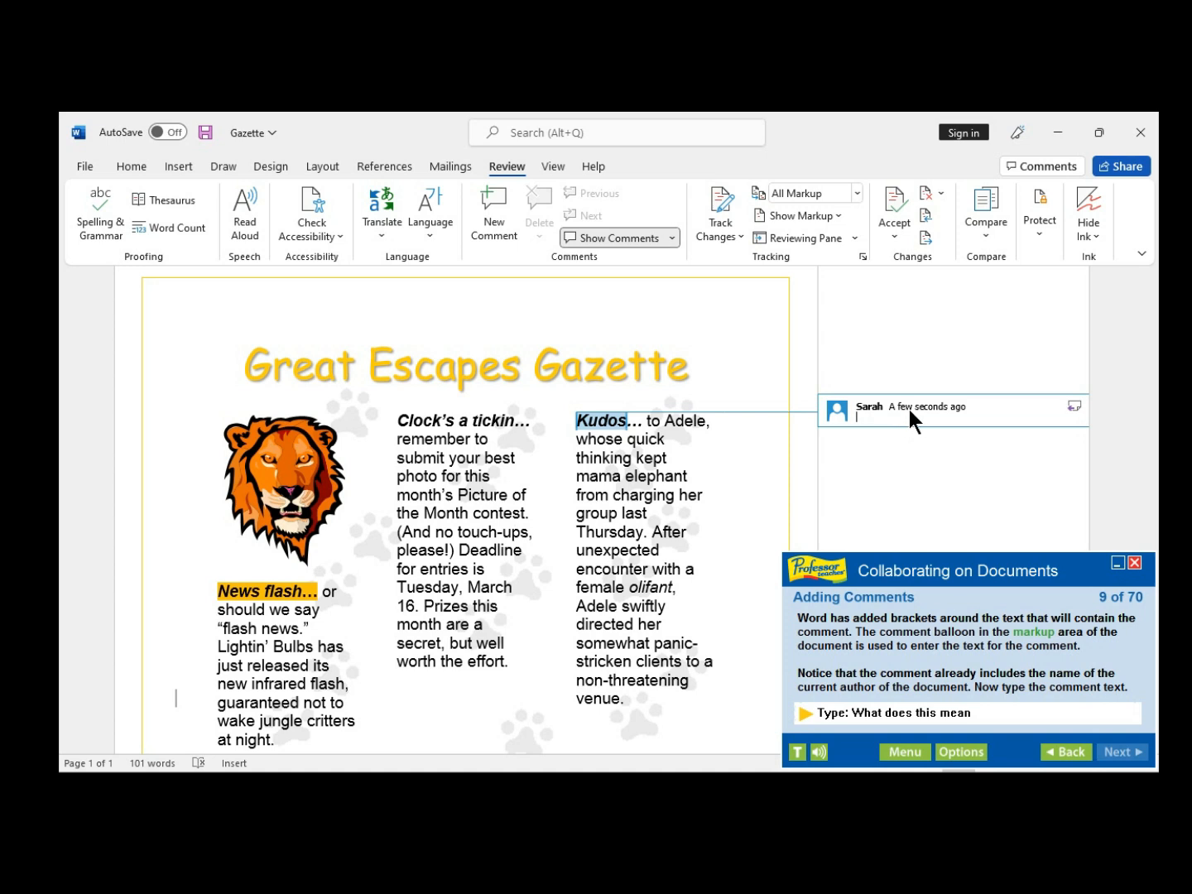
type("What does this")
type("mean")
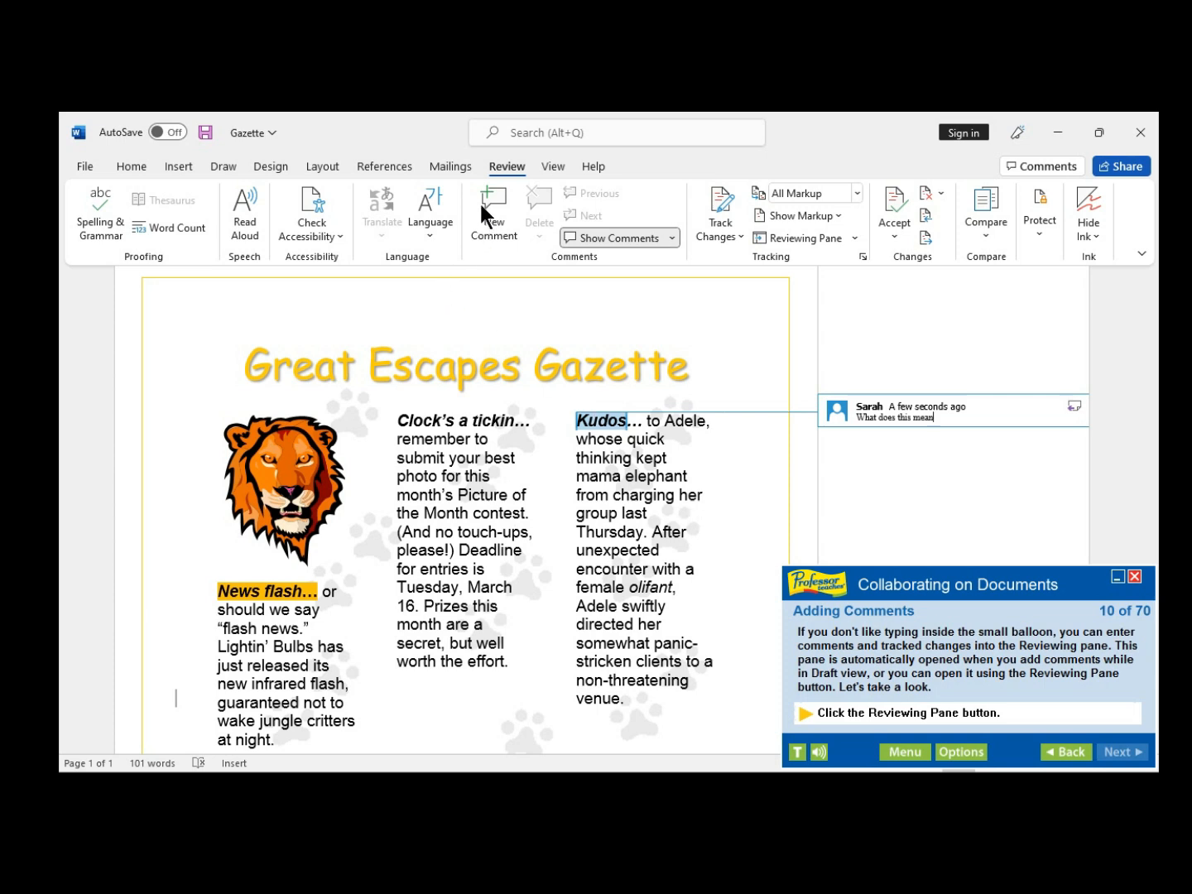
Append a question mark to the Kudos comment in the Reviewing Pane and close the pane
left_click(854, 236)
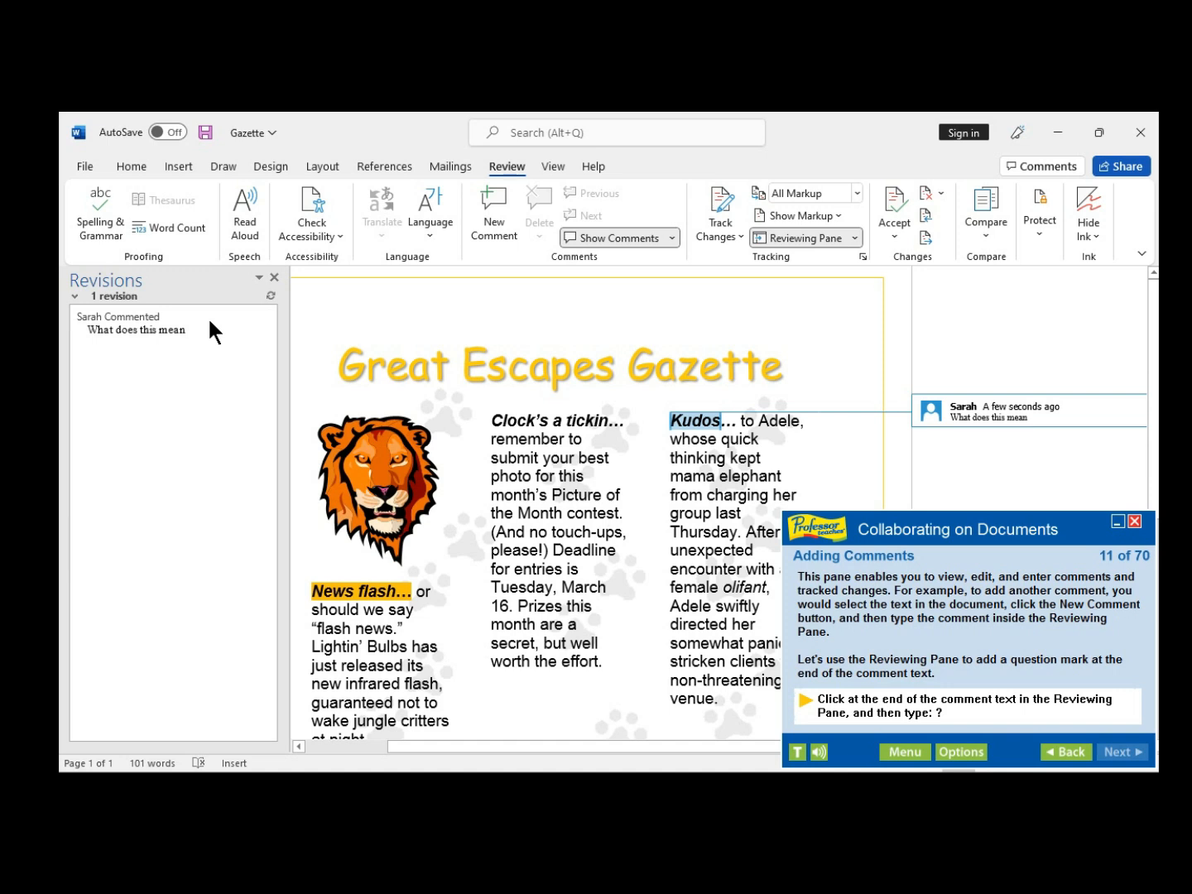
left_click(186, 329)
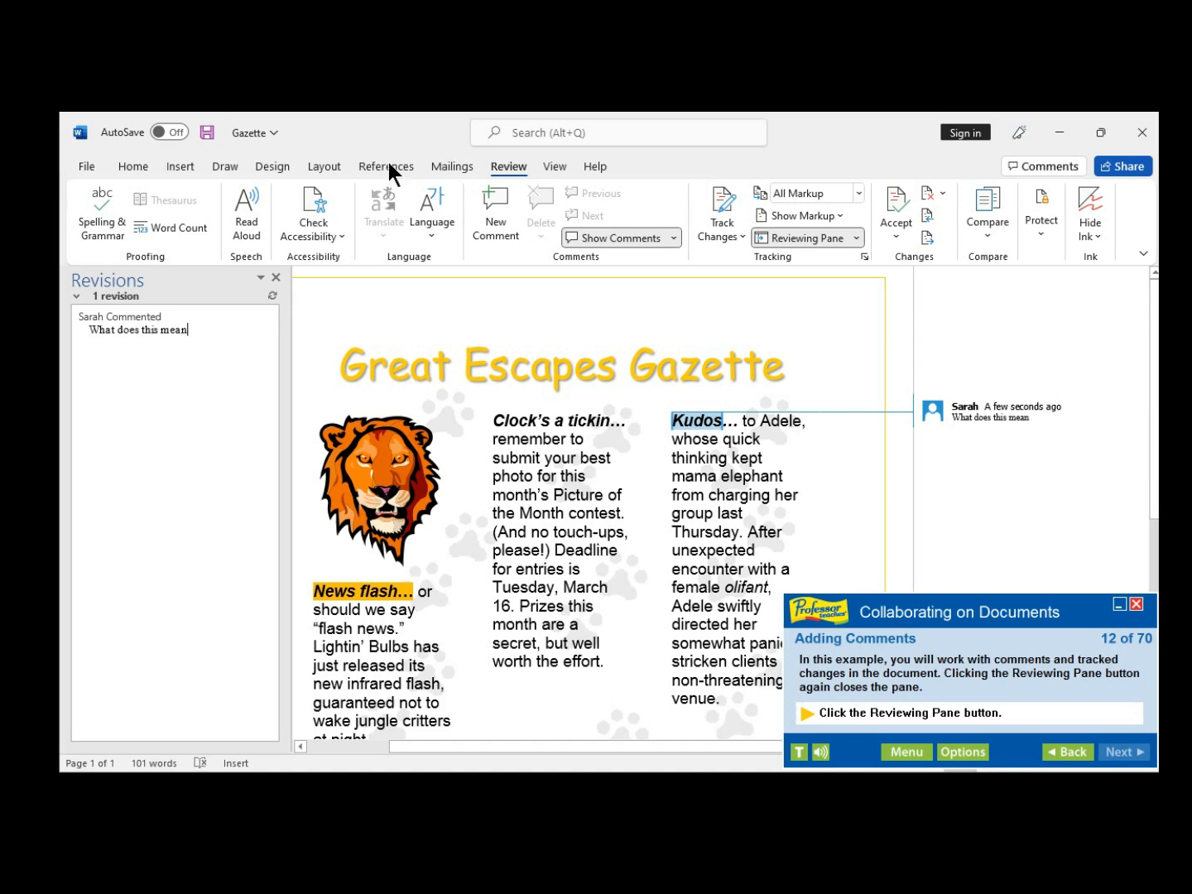
left_click(783, 240)
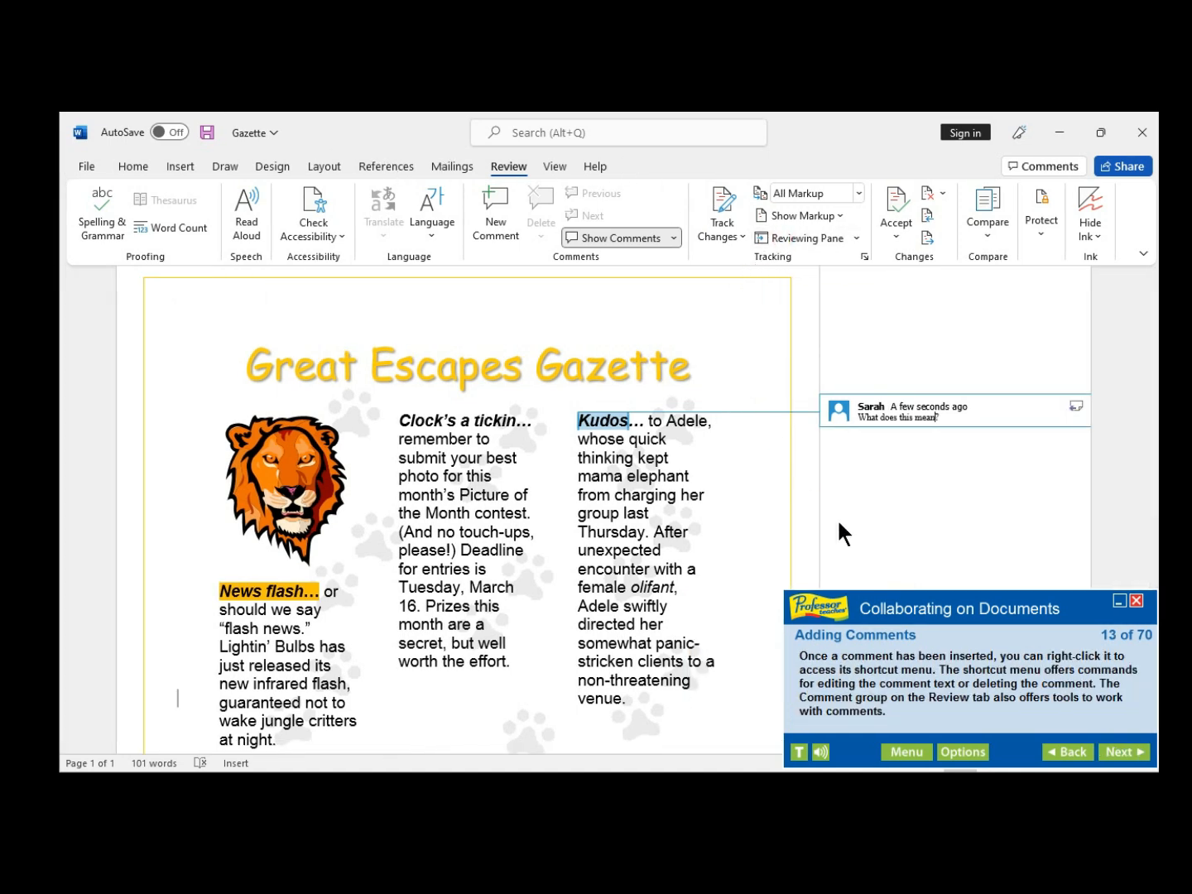
View the comment information attached to the word Kudos and continue to the Tracking Document Changes lesson
left_click(1122, 754)
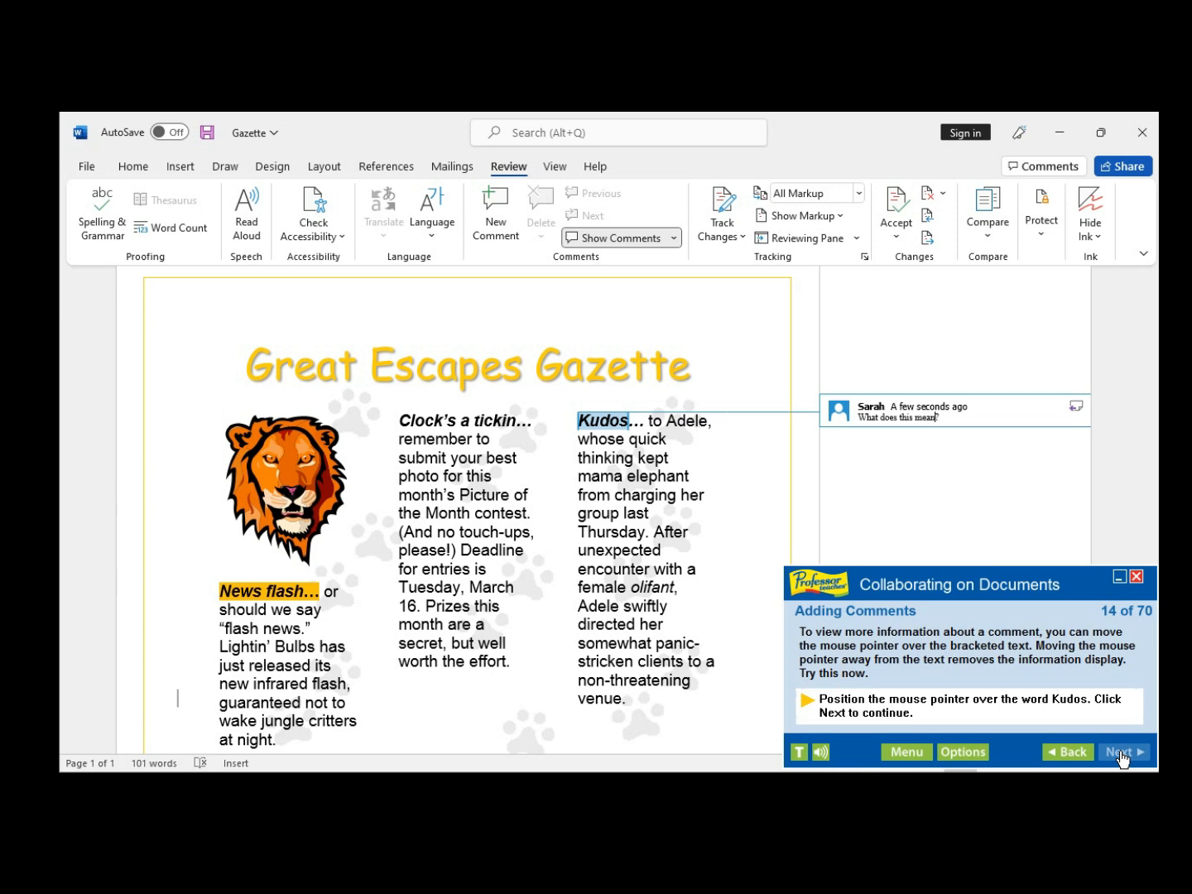
mouse_move(596, 429)
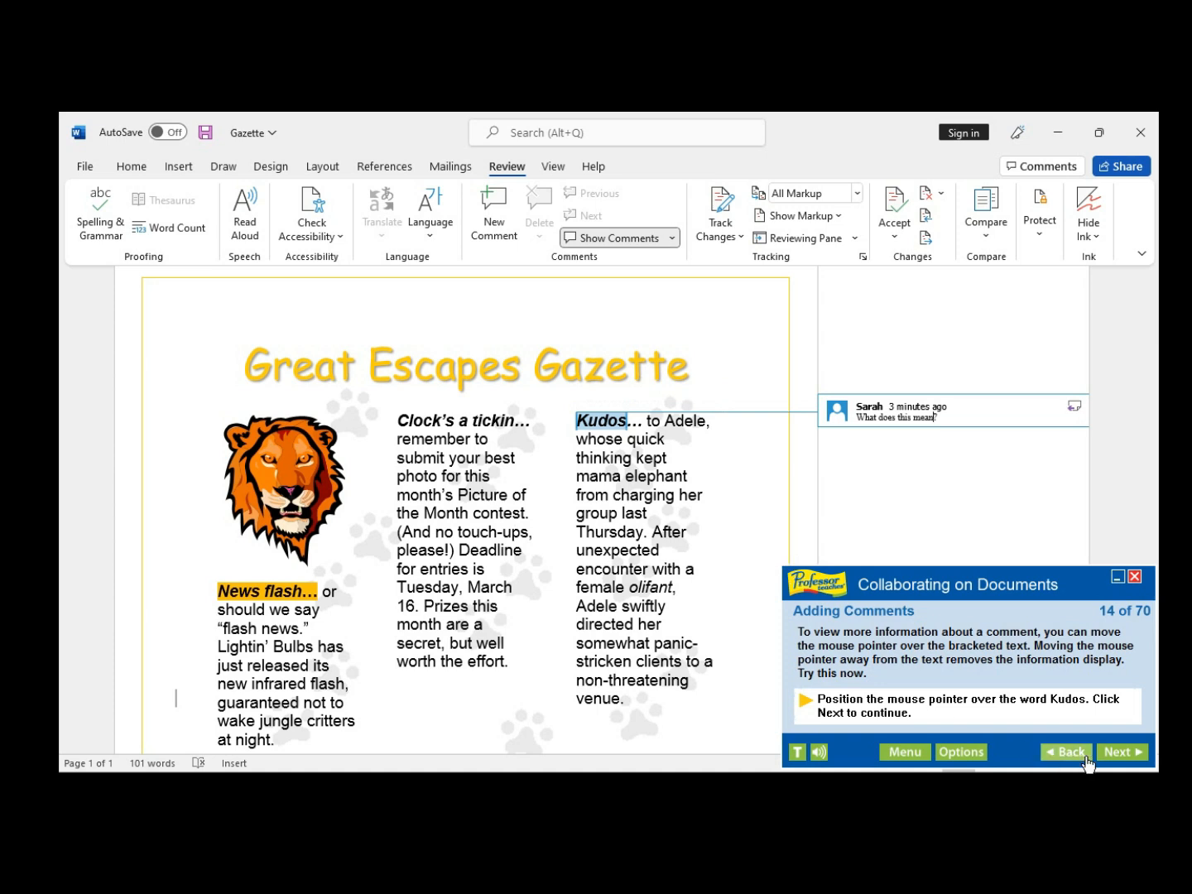
left_click(1115, 754)
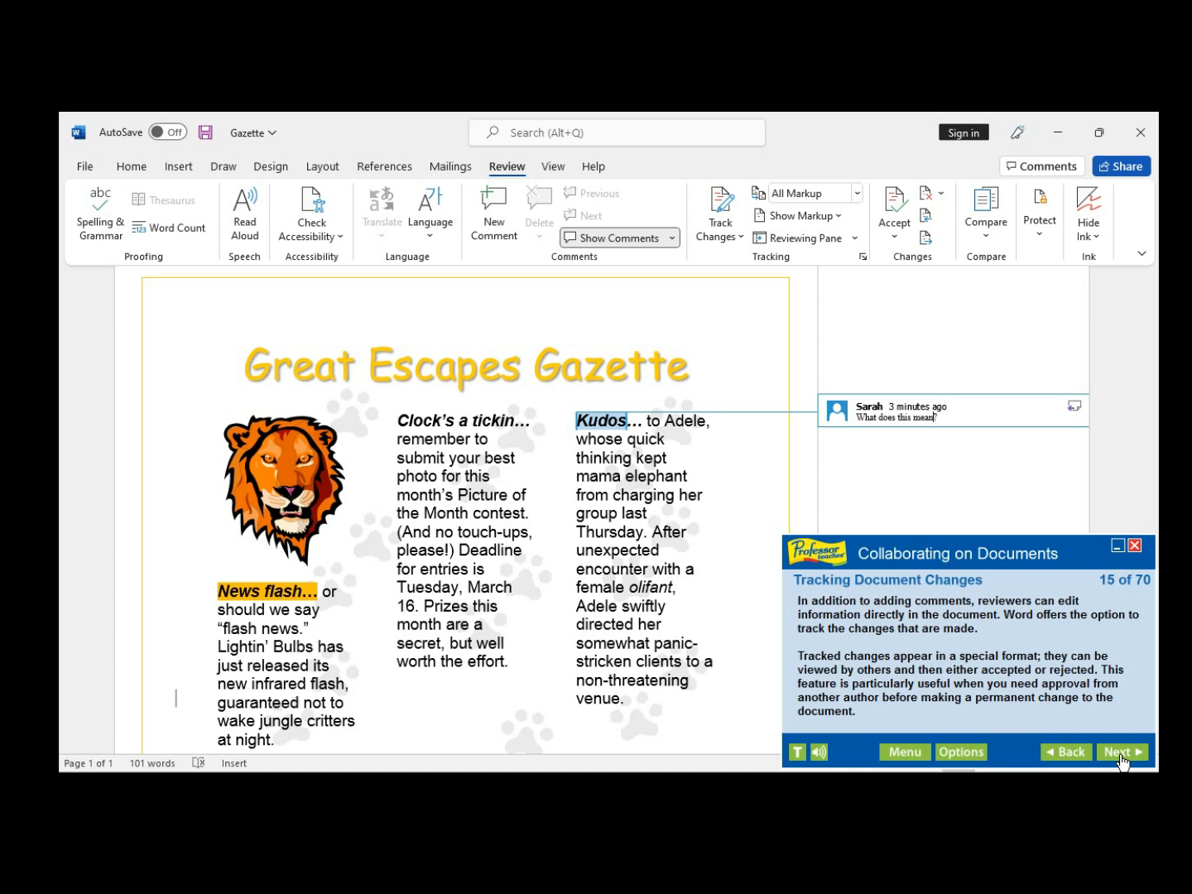
Continue to the tracking exercise and turn on Track Changes for the newsletter
left_click(1122, 756)
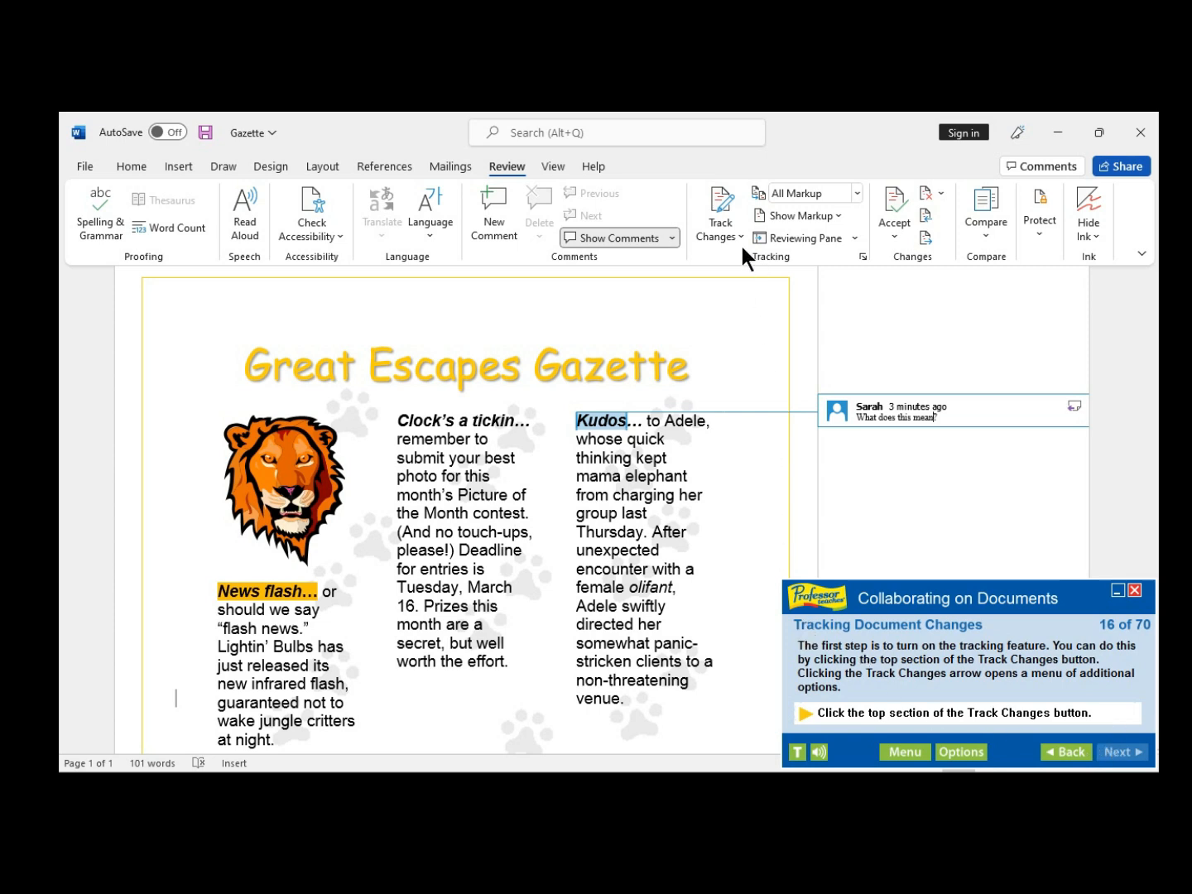
left_click(714, 222)
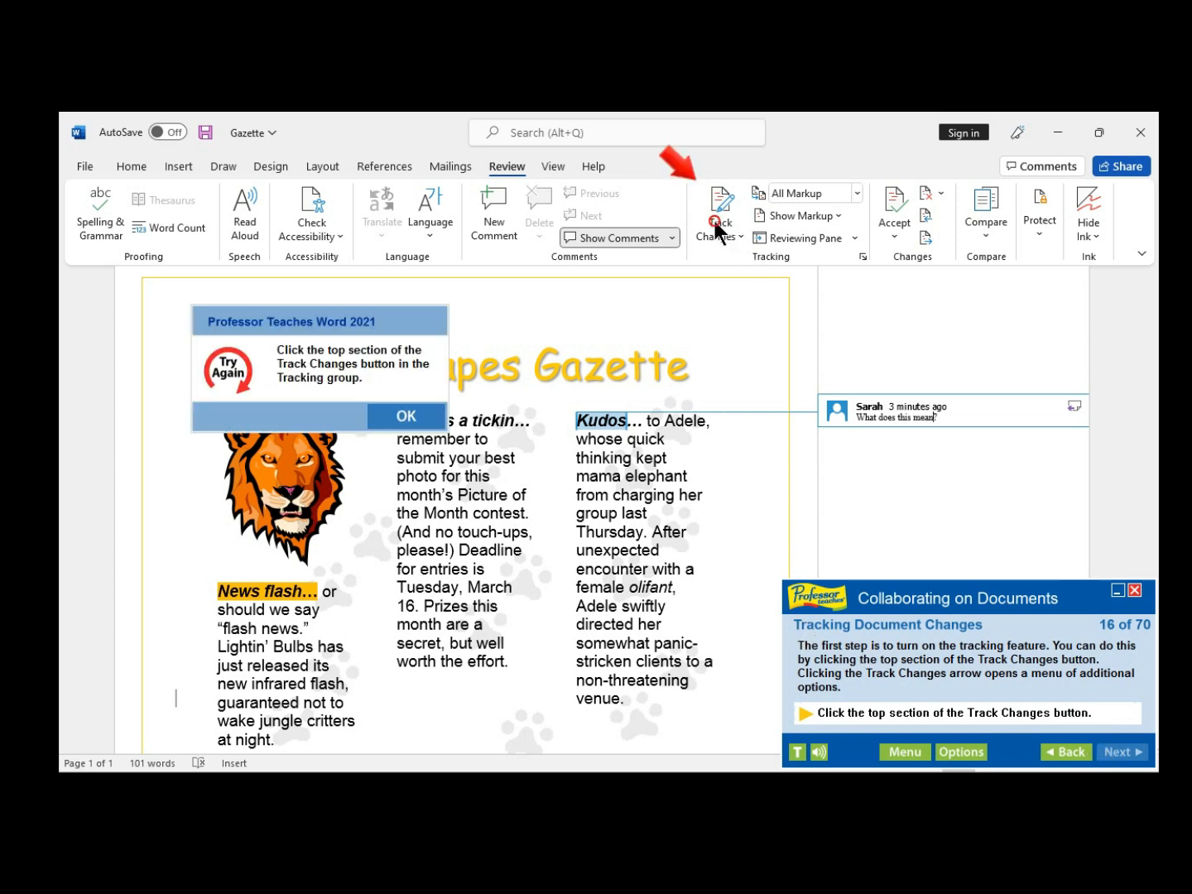
left_click(410, 417)
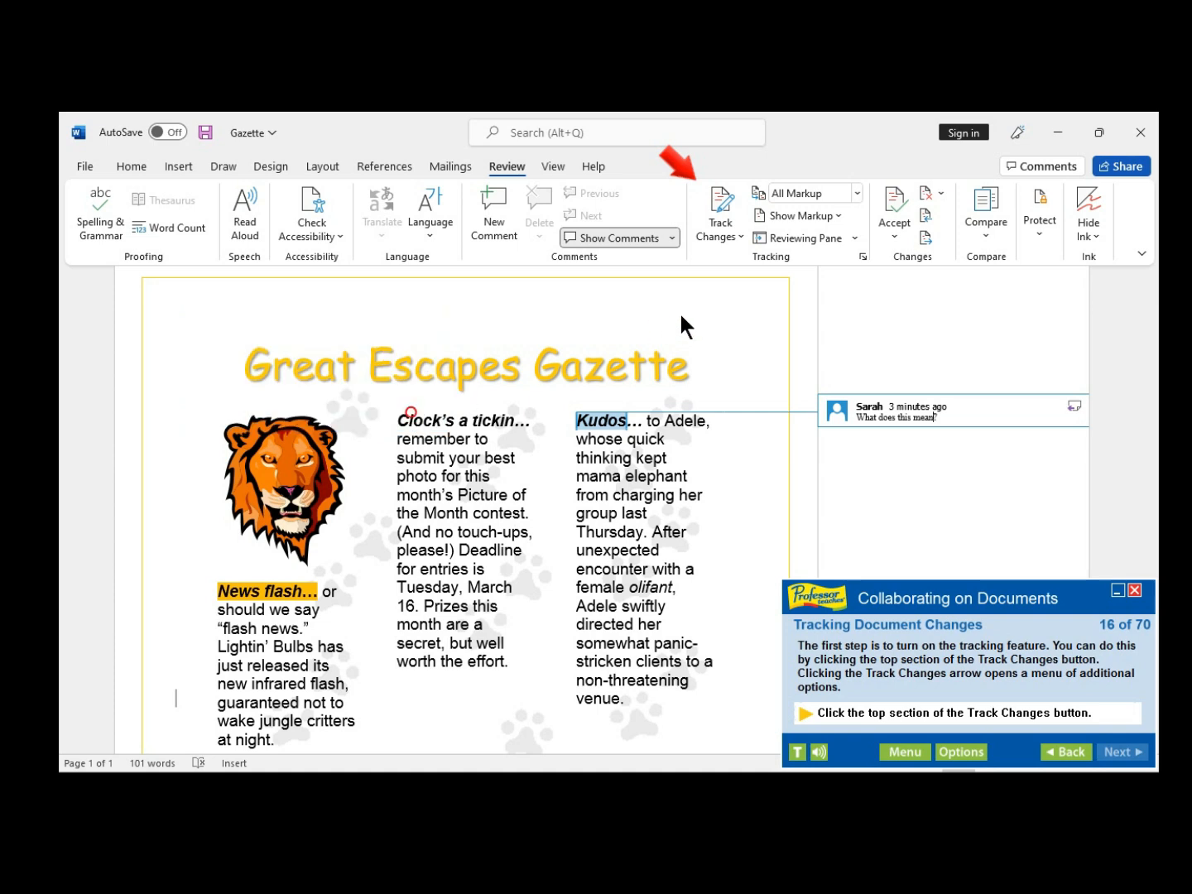
left_click(724, 207)
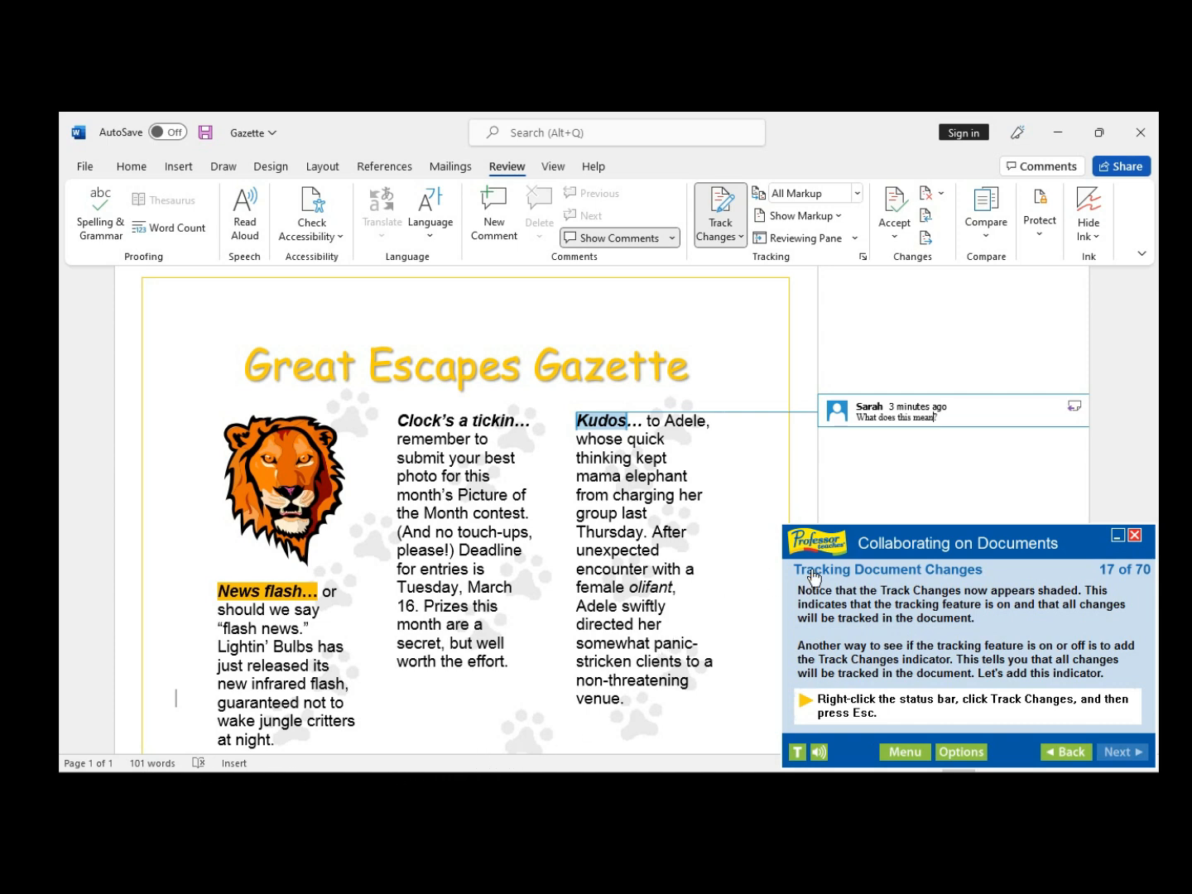
Add the Track Changes indicator to the status bar and close the customization list
left_click(866, 511)
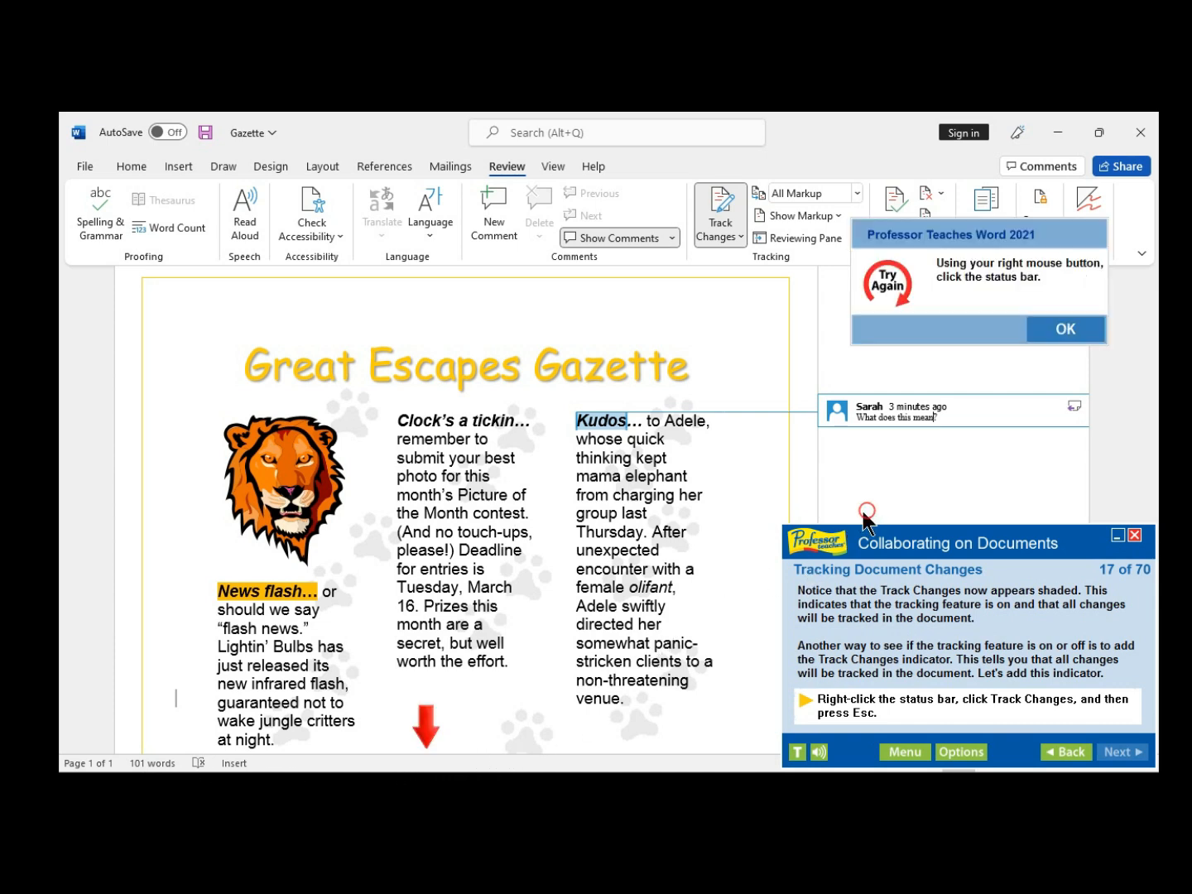
left_click(1060, 330)
right_click(418, 763)
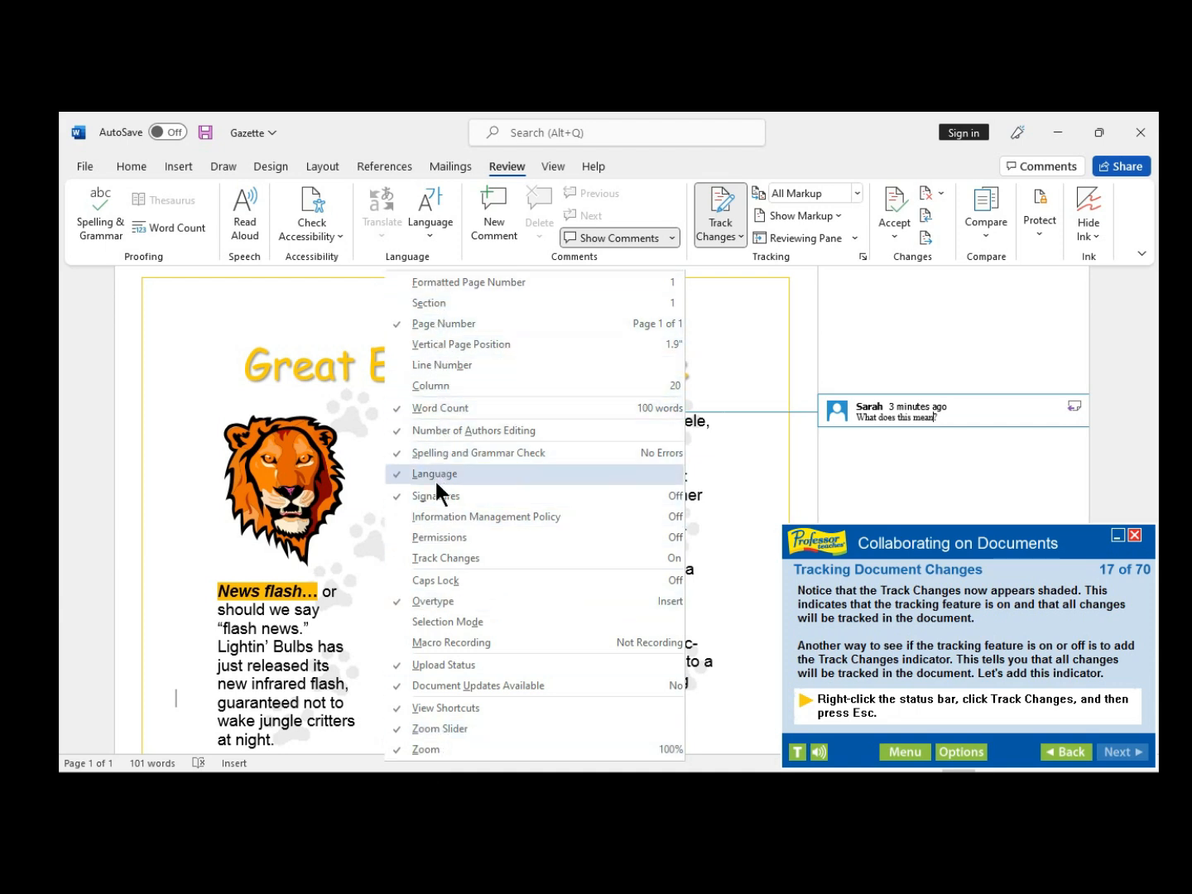
left_click(435, 560)
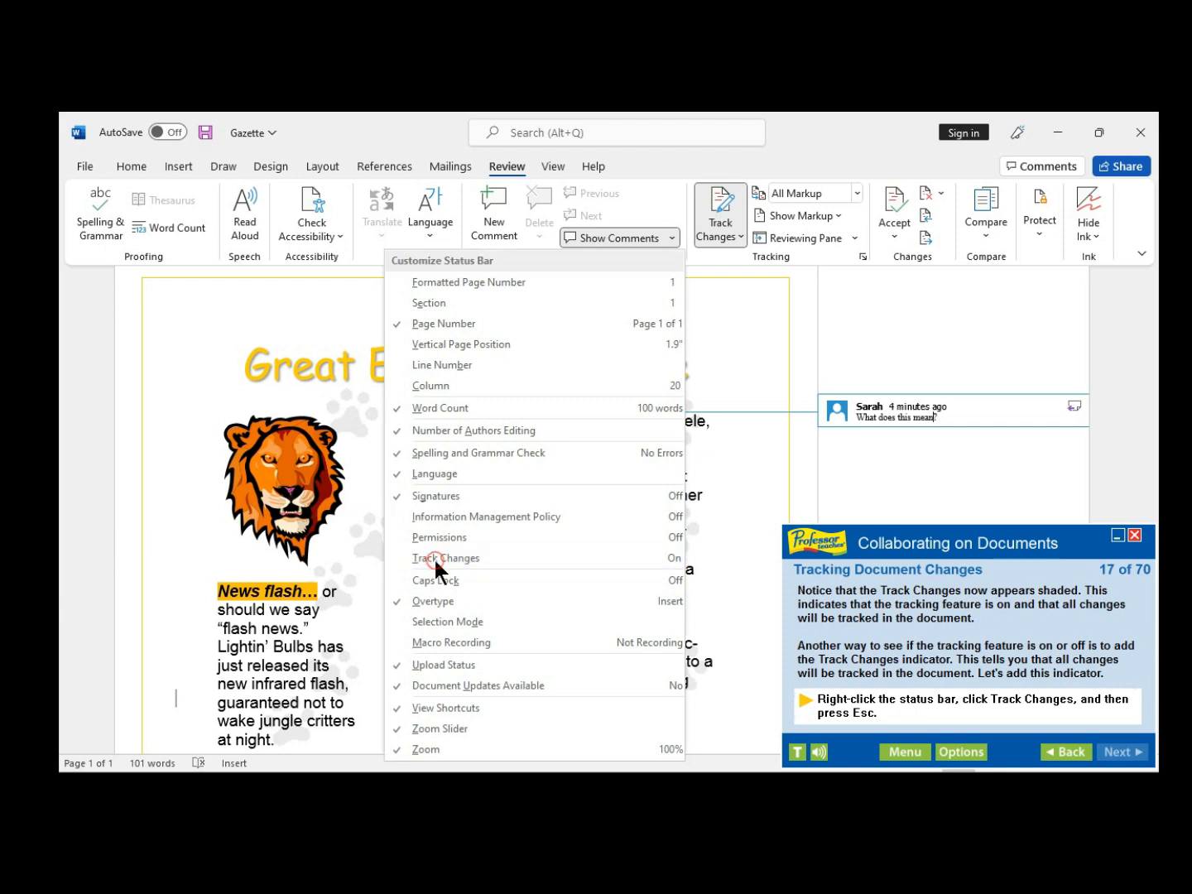
left_click(433, 558)
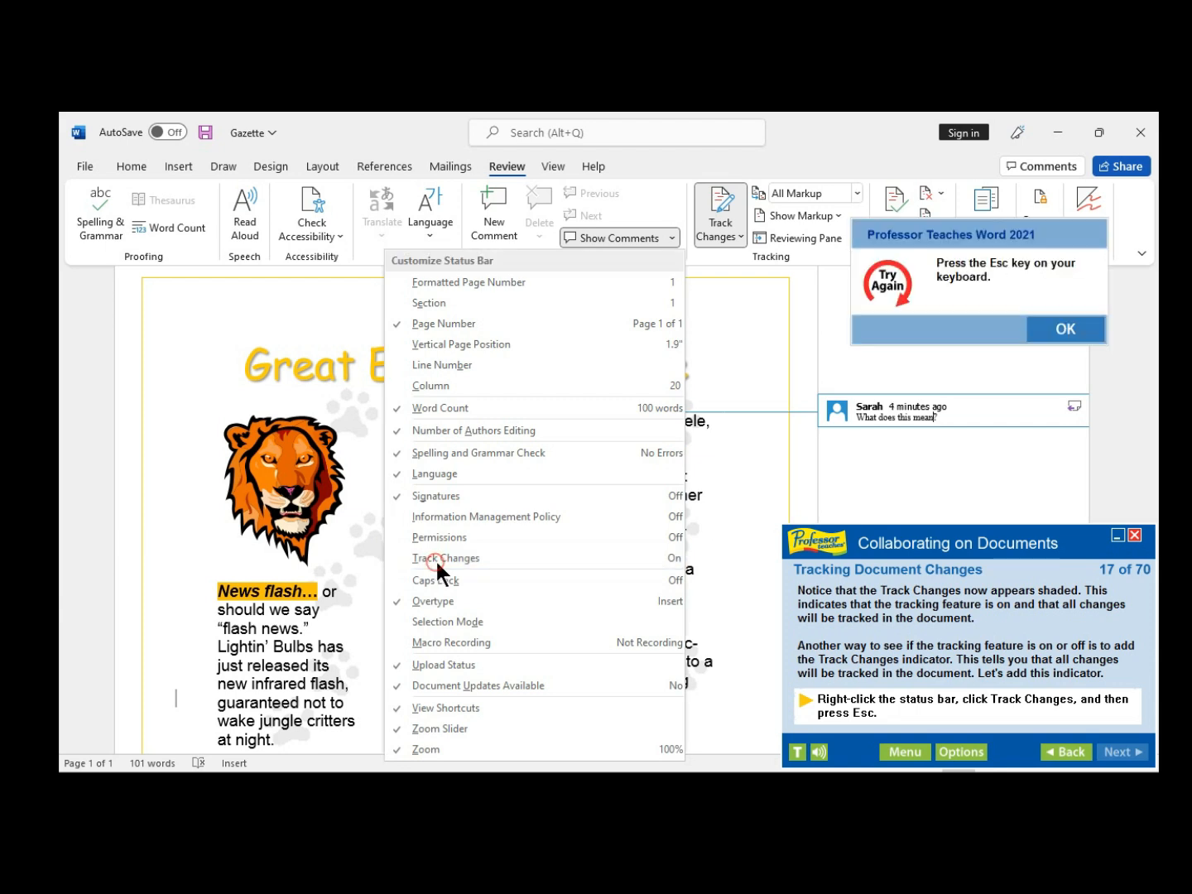
left_click(1064, 329)
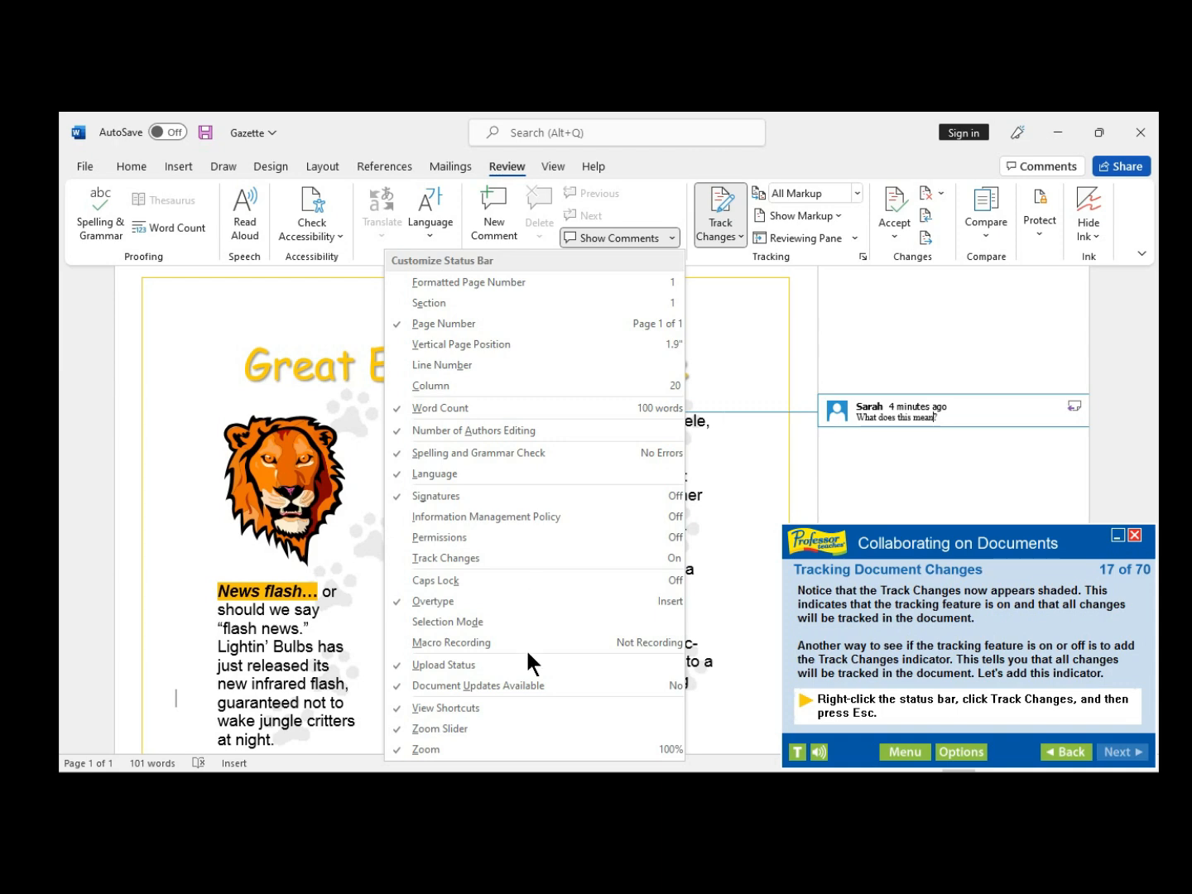
key("Escape")
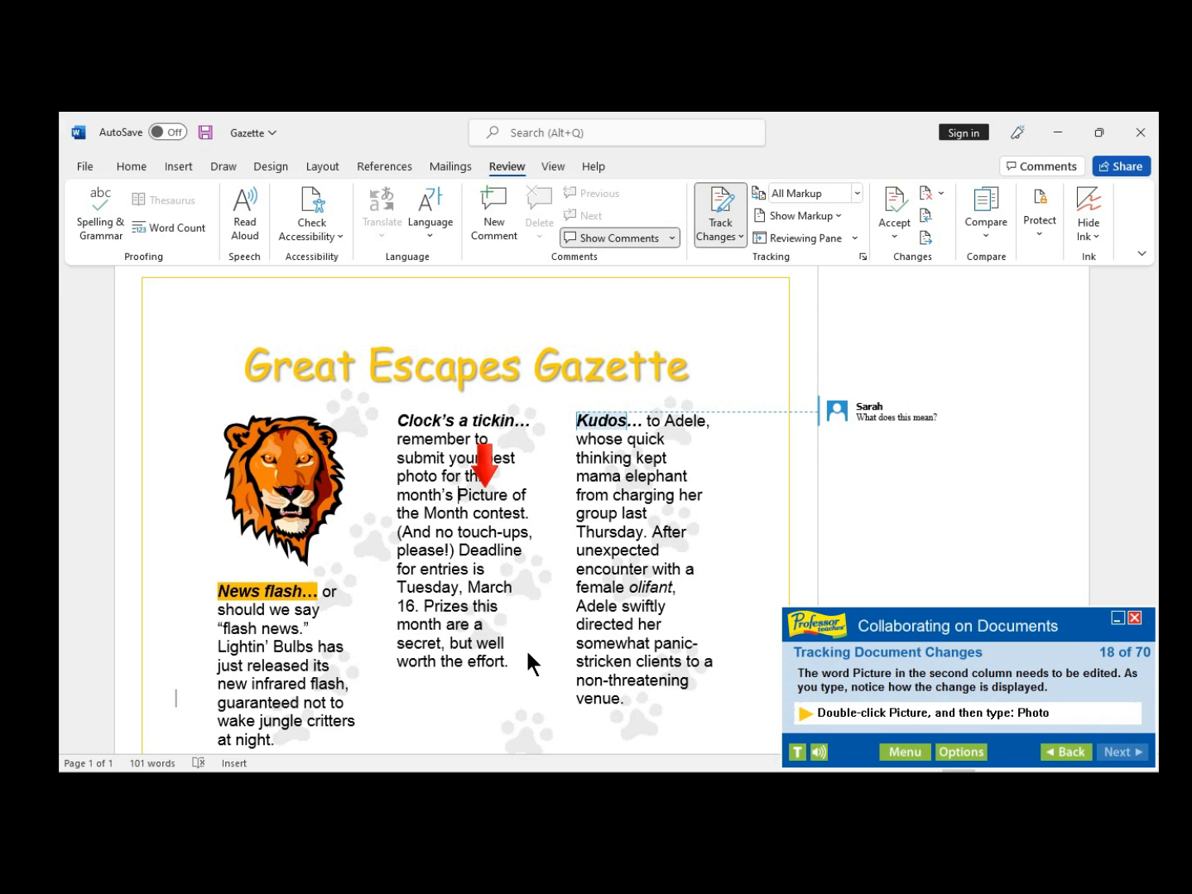
Replace the word Picture with Photo in the second column of the newsletter as a tracked edit
left_click(315, 488)
left_click(765, 453)
double_click(473, 495)
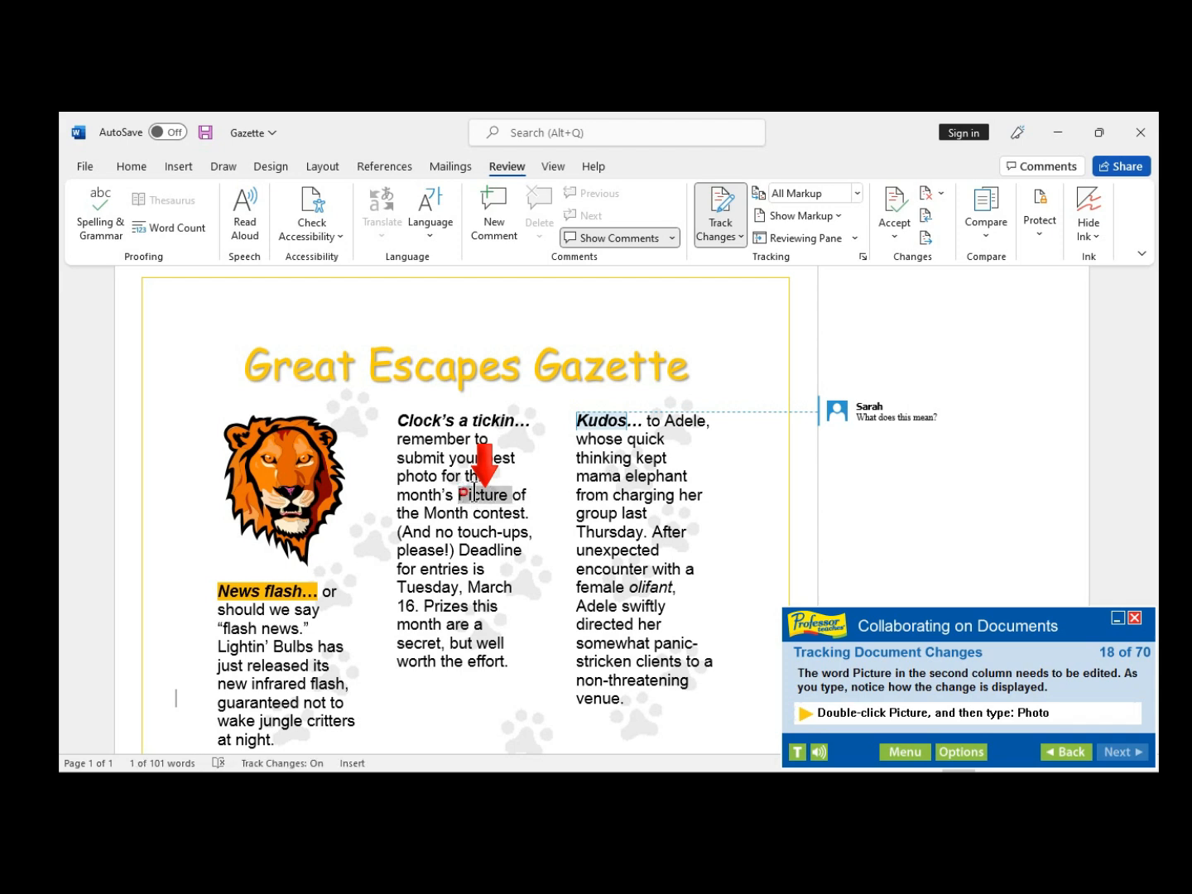
left_click(508, 545)
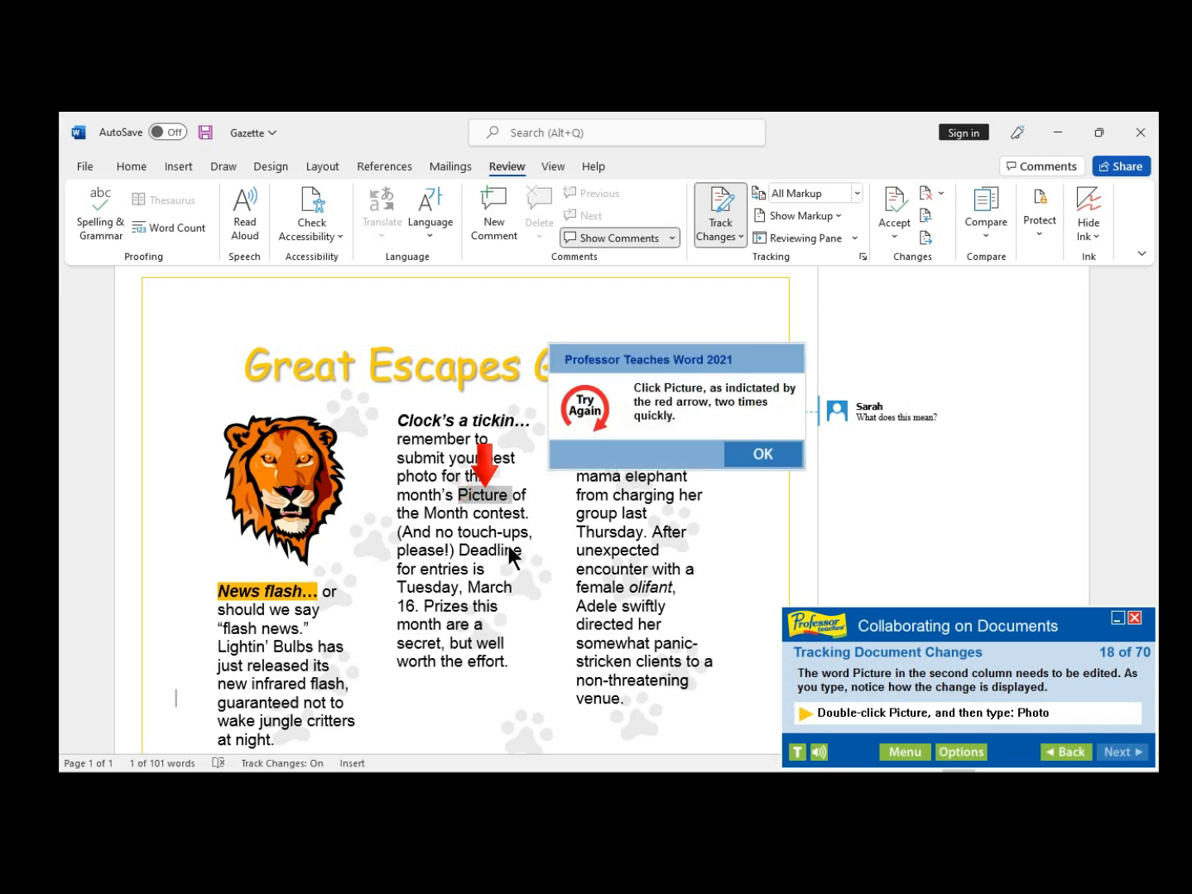
left_click(745, 462)
double_click(477, 495)
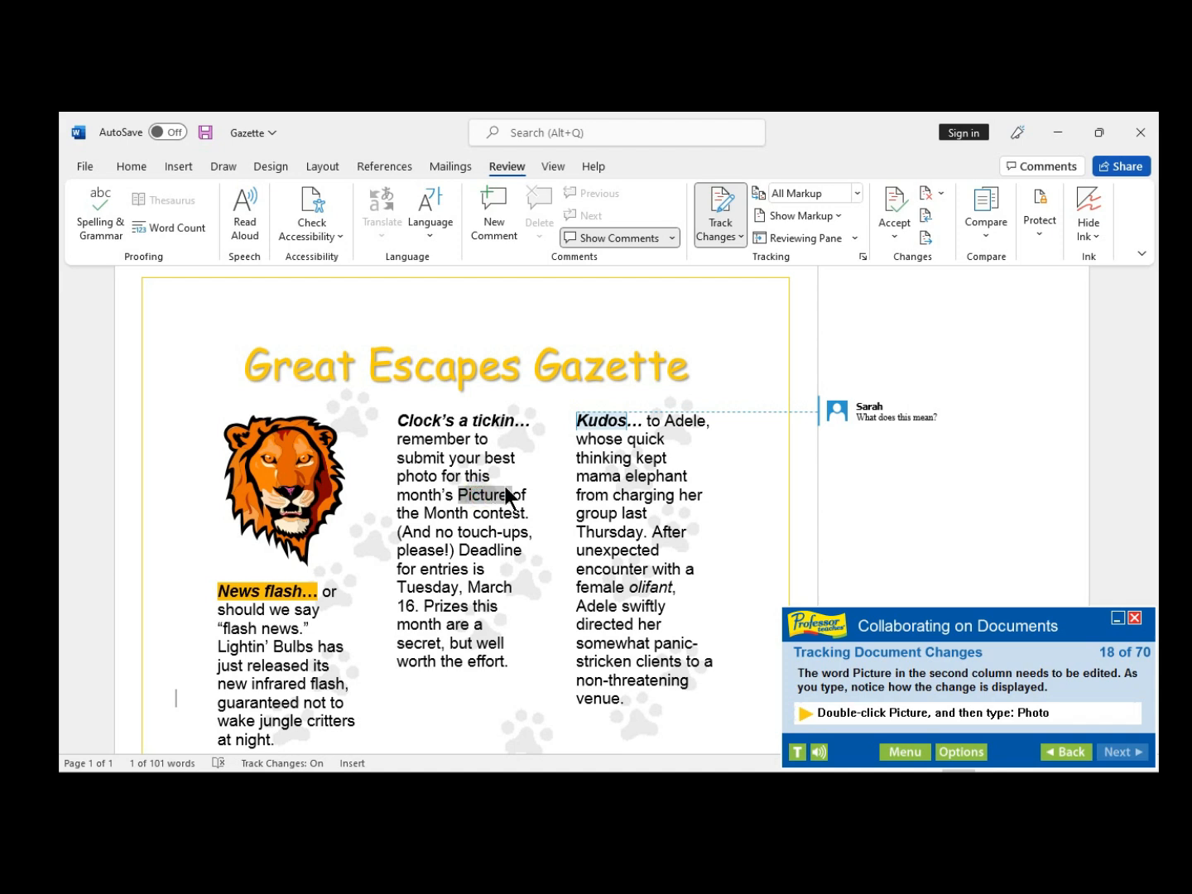
type("P")
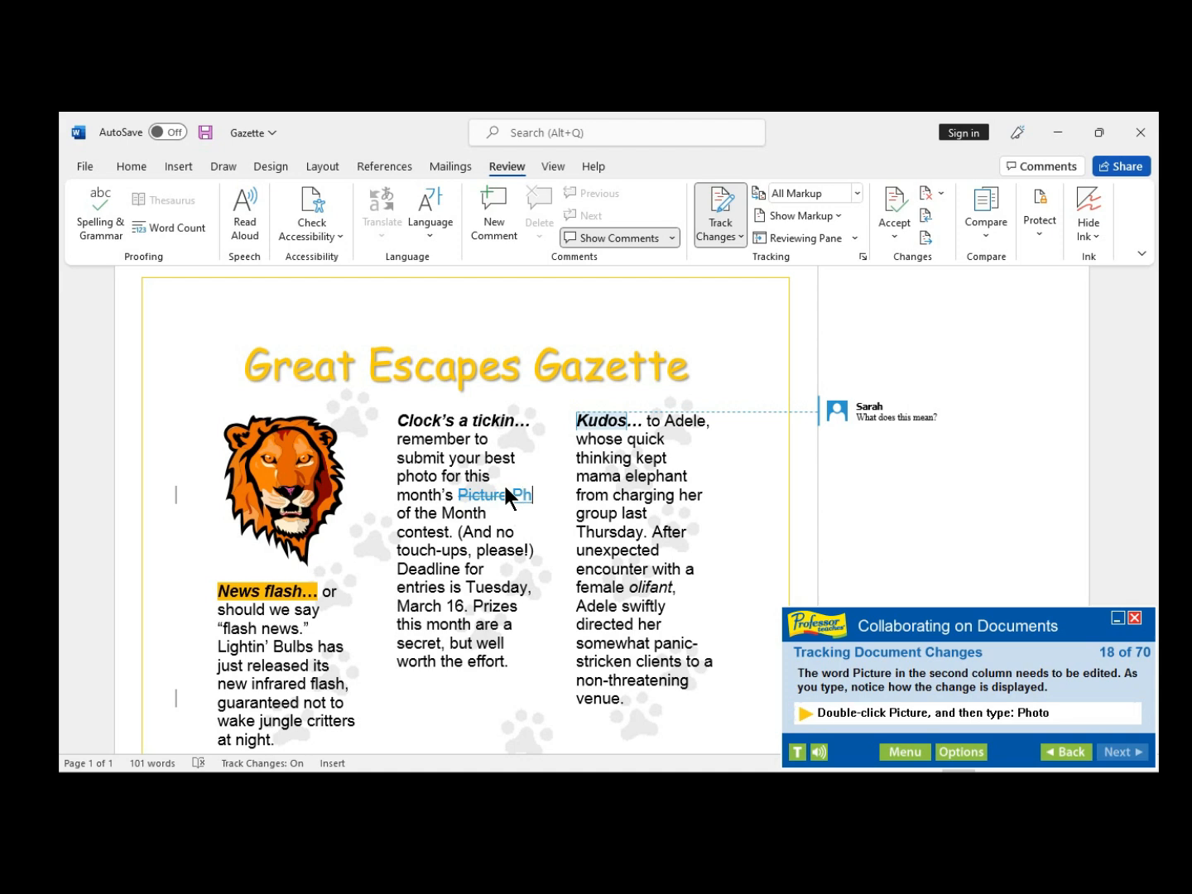
type("hoto of the Month")
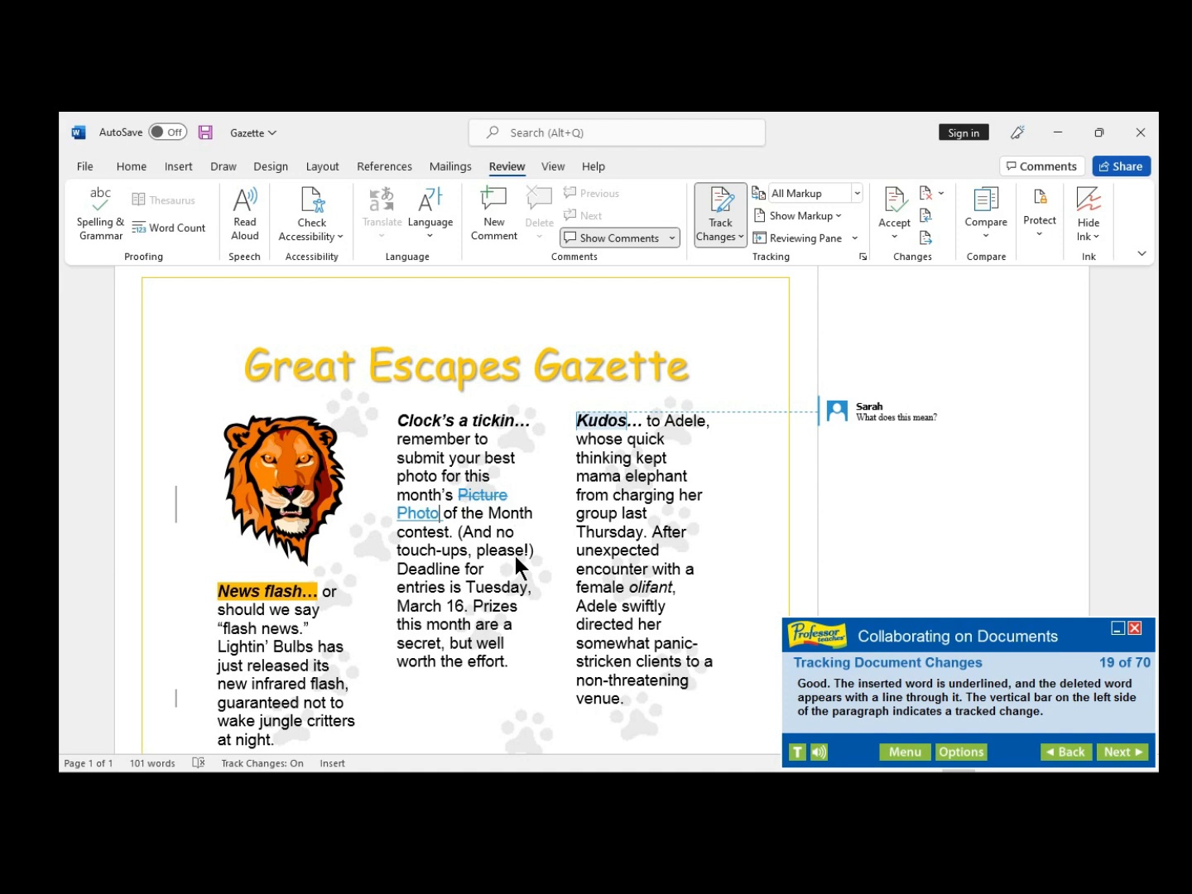
View the tracked-change information for the word Photo and continue the lesson to the Reviewing pane exercise
left_click(1108, 760)
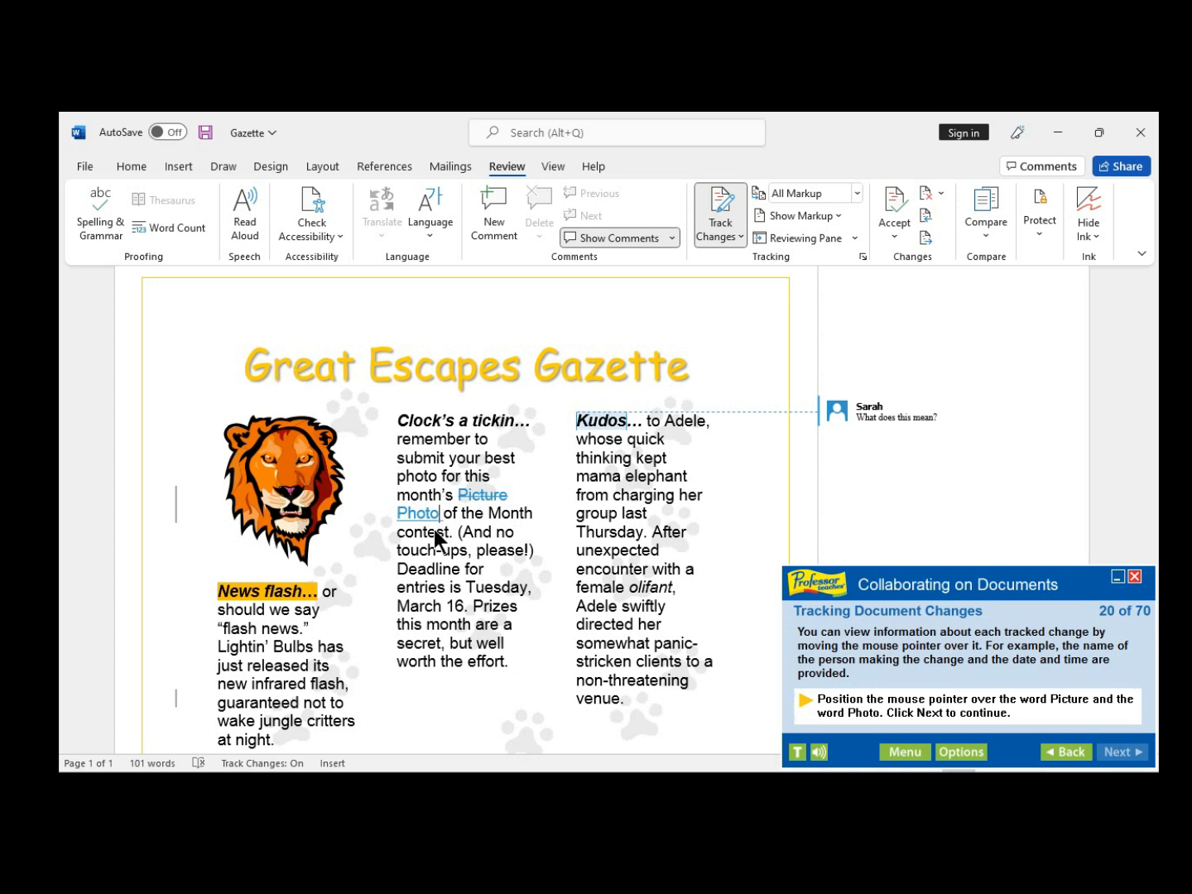
mouse_move(440, 516)
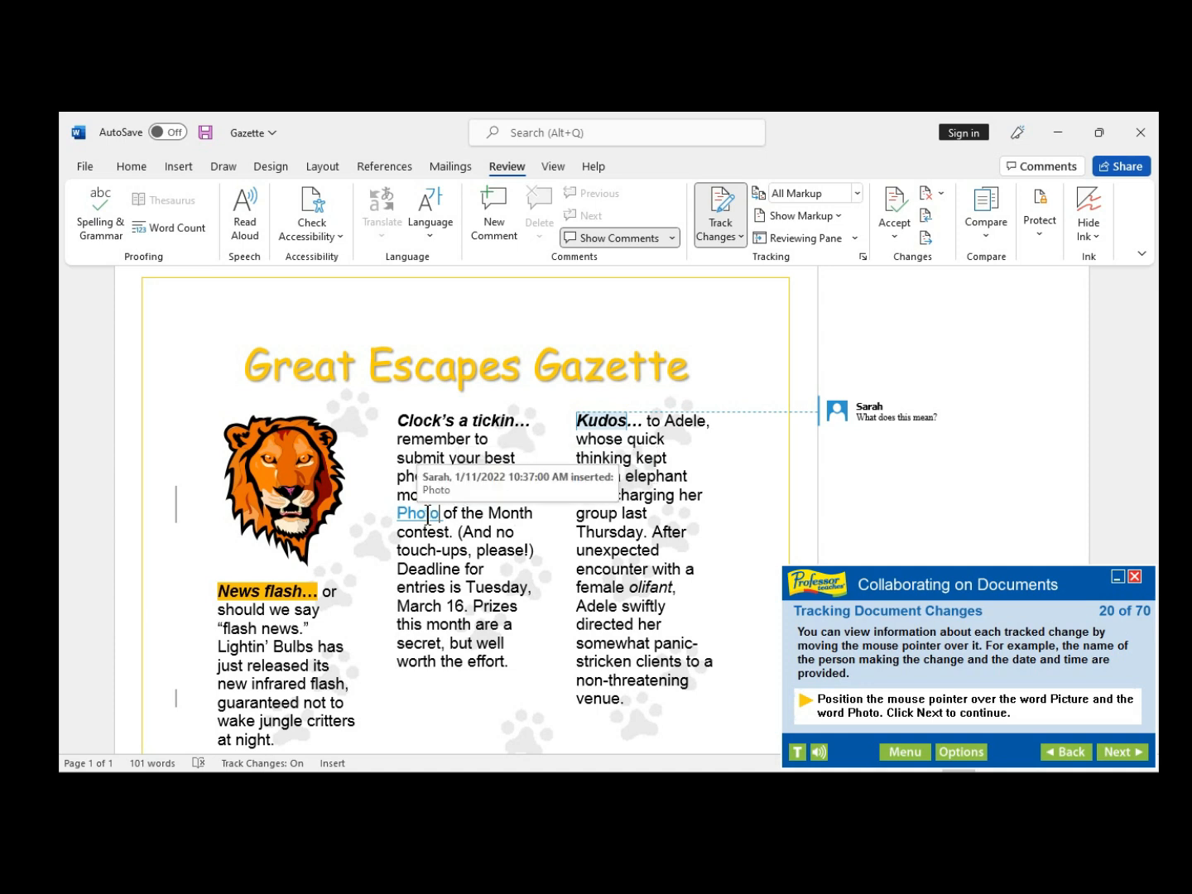
left_click(1114, 752)
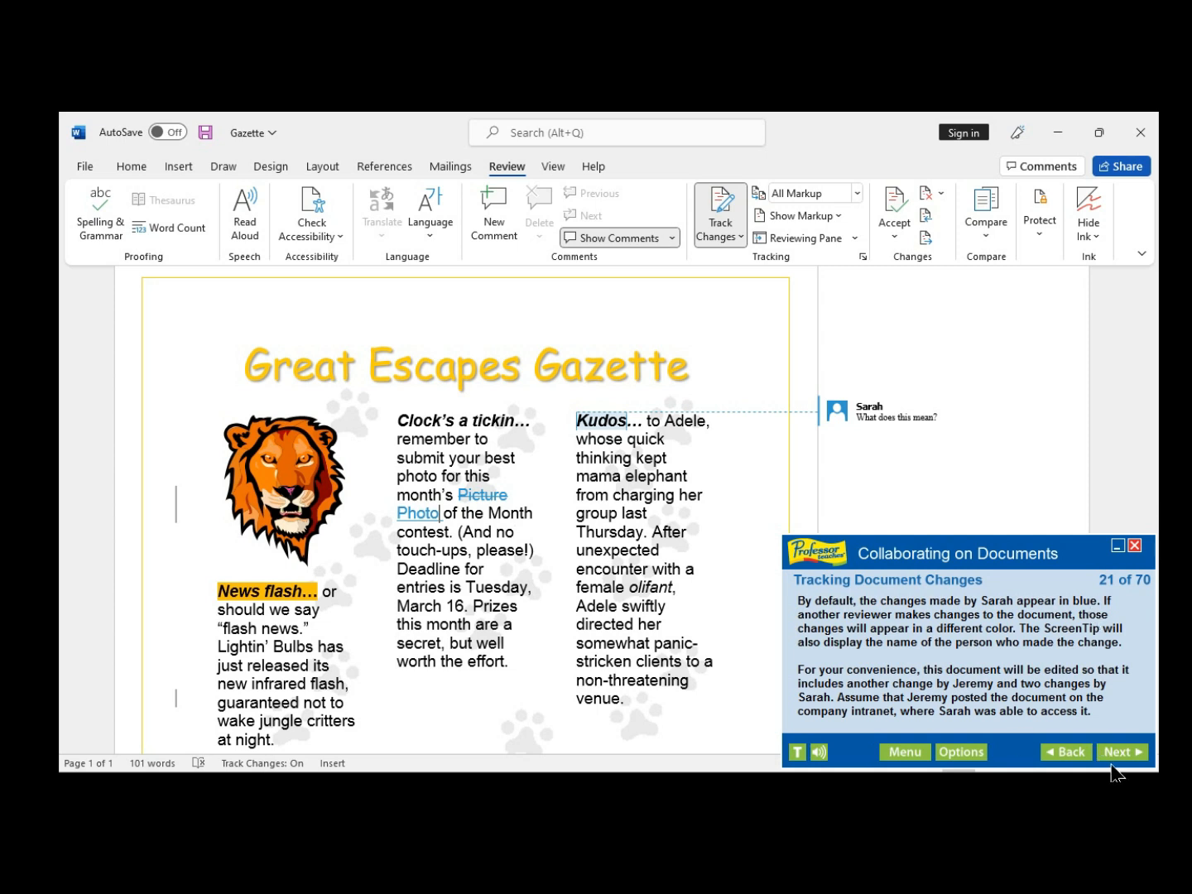
left_click(1114, 756)
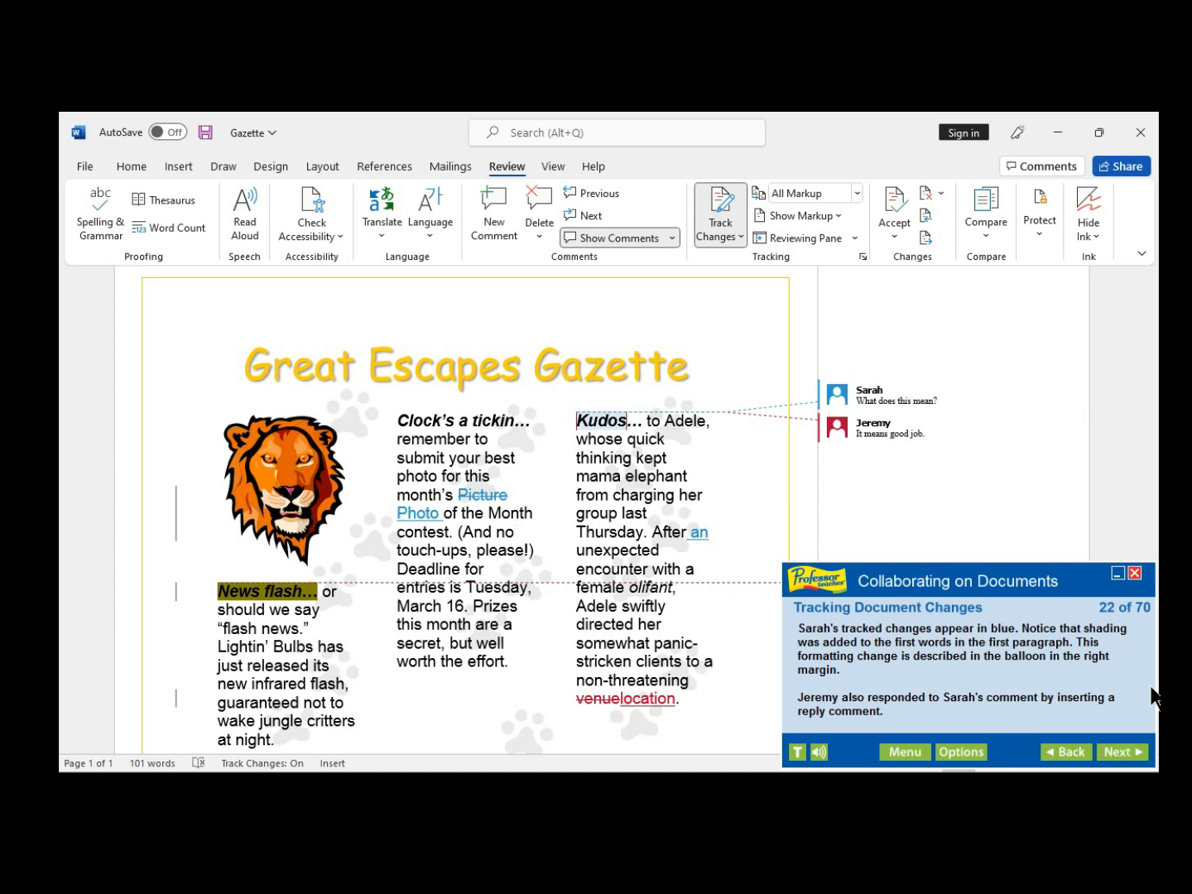
left_click(1116, 751)
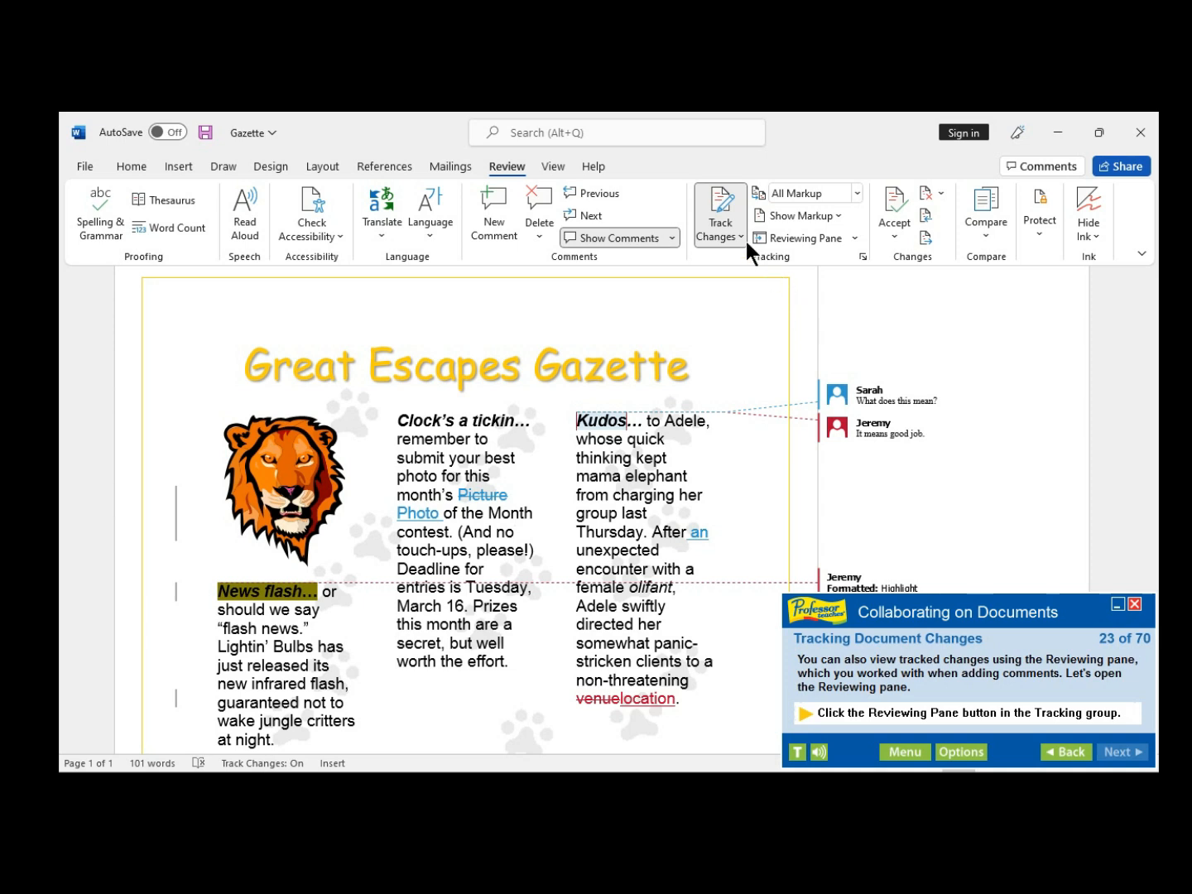
Open the Reviewing pane to examine the listed revisions, moving the lesson window off the list, and close the pane
left_click(844, 238)
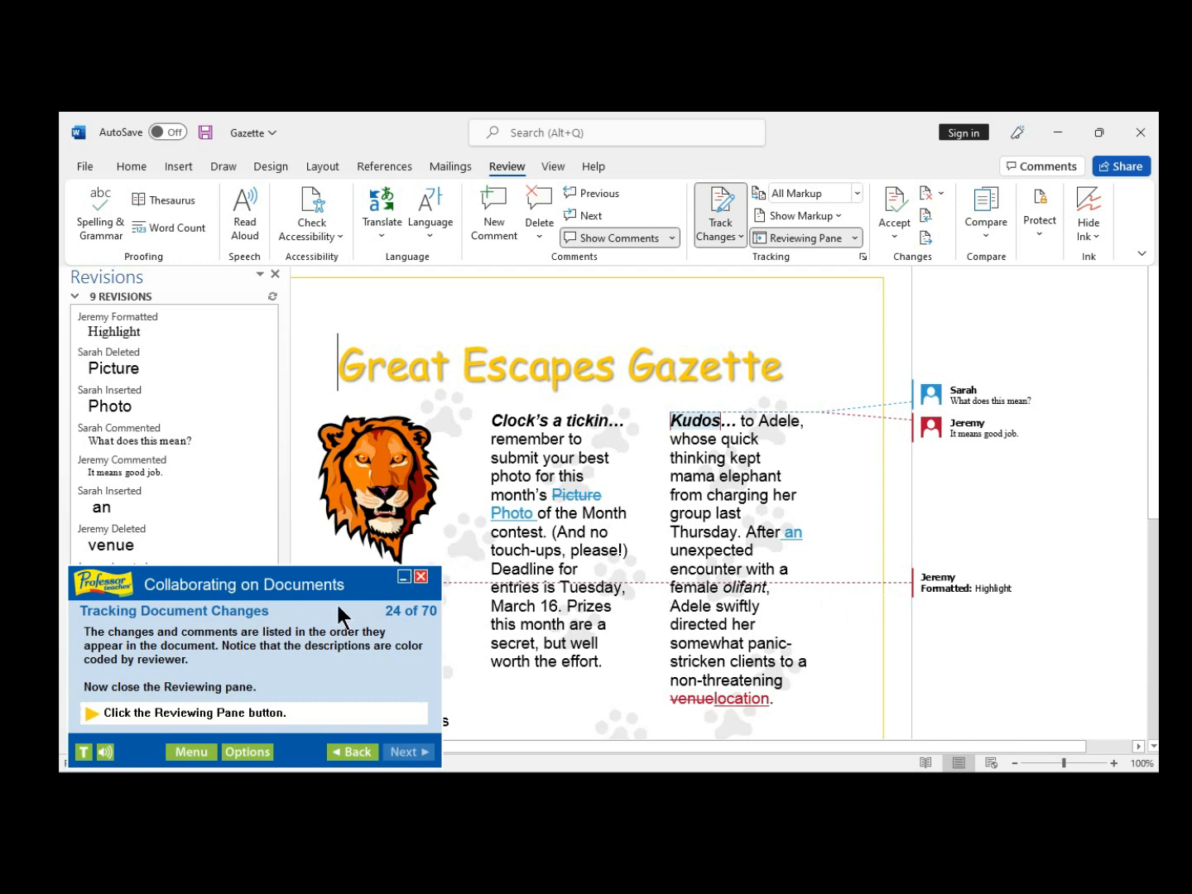
left_click_drag(337, 597, 329, 553)
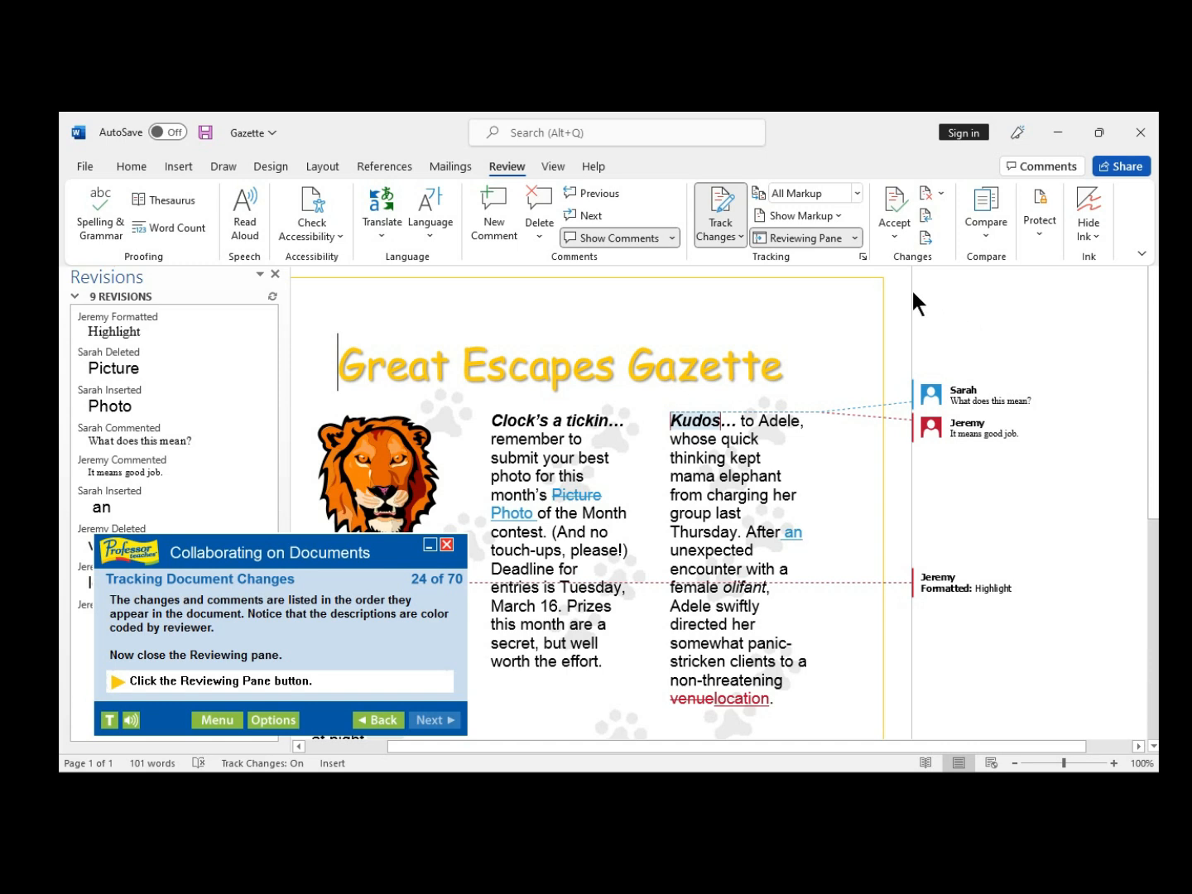
left_click(833, 235)
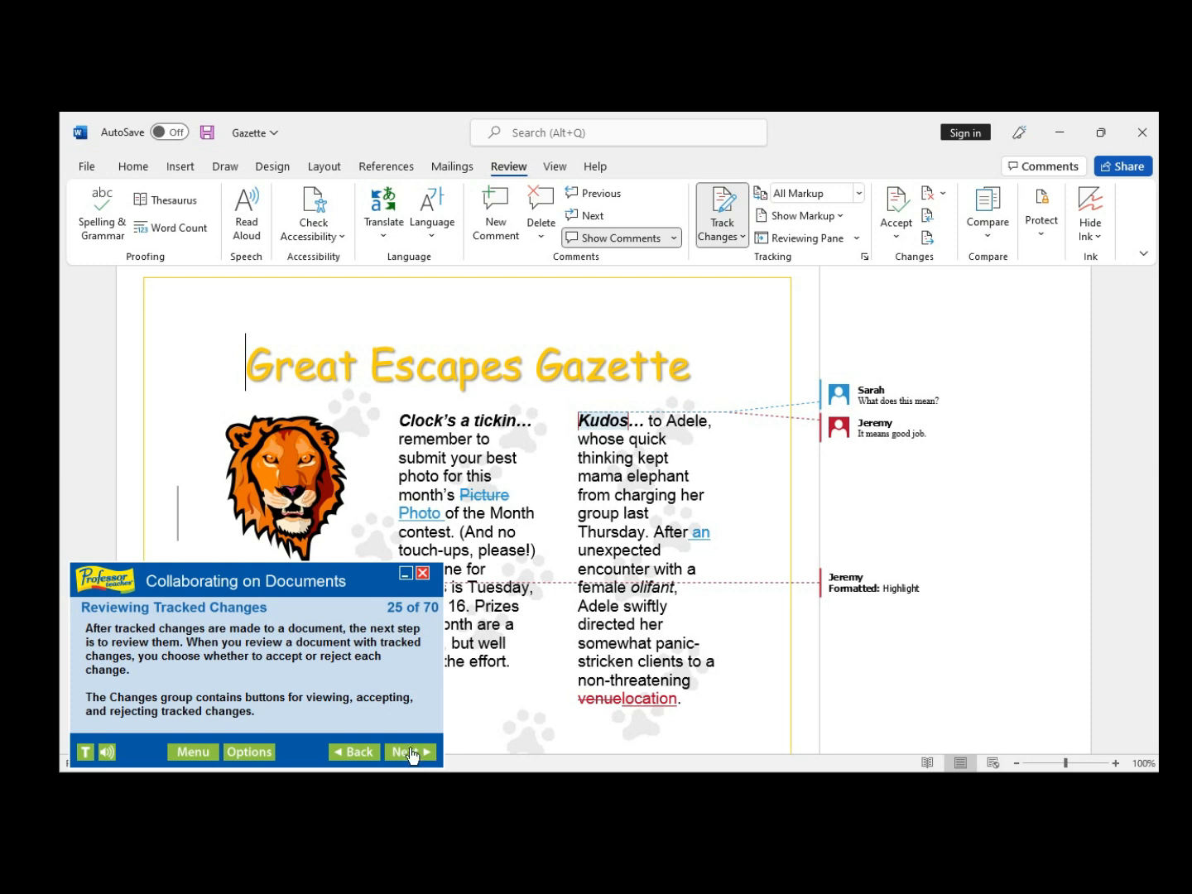
Continue the Reviewing Tracked Changes lesson, go to the first tracked change and accept the highlight formatting on News flash
left_click(411, 751)
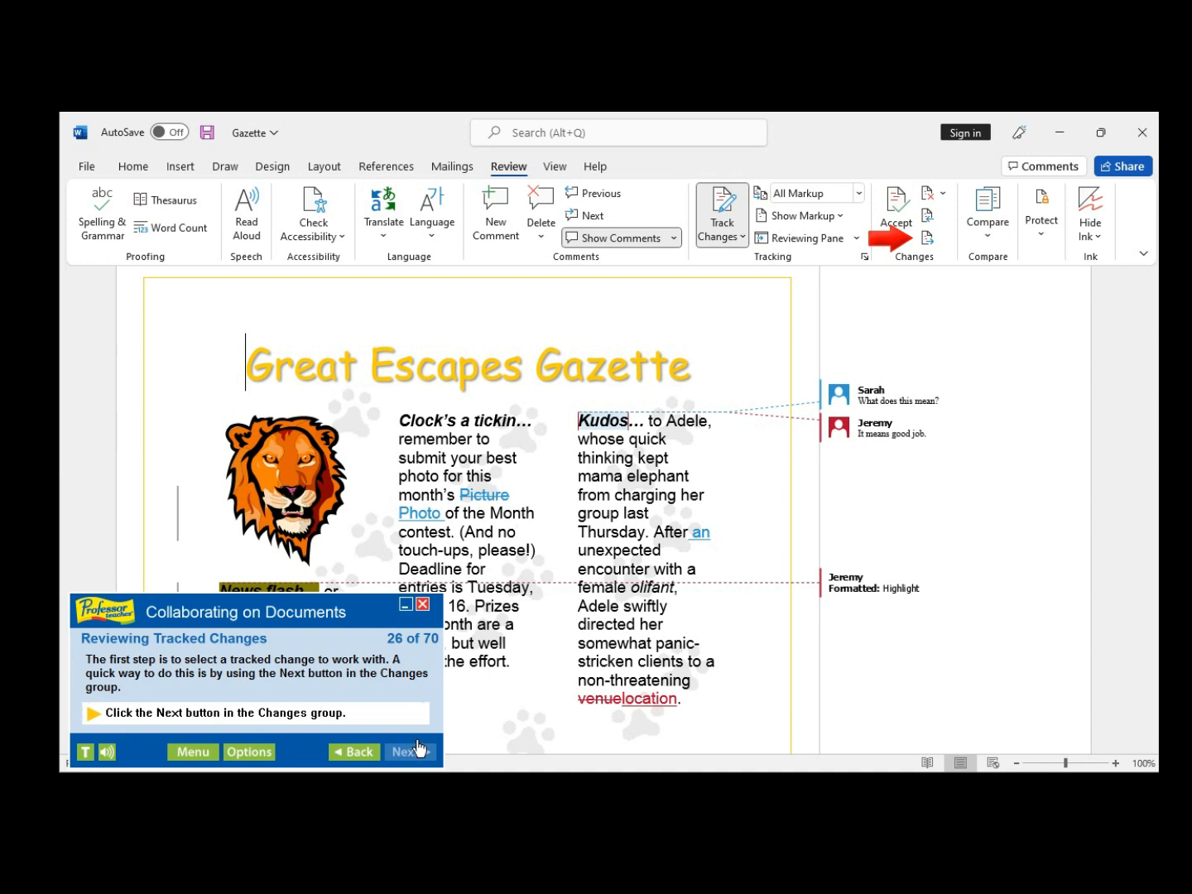
left_click(928, 238)
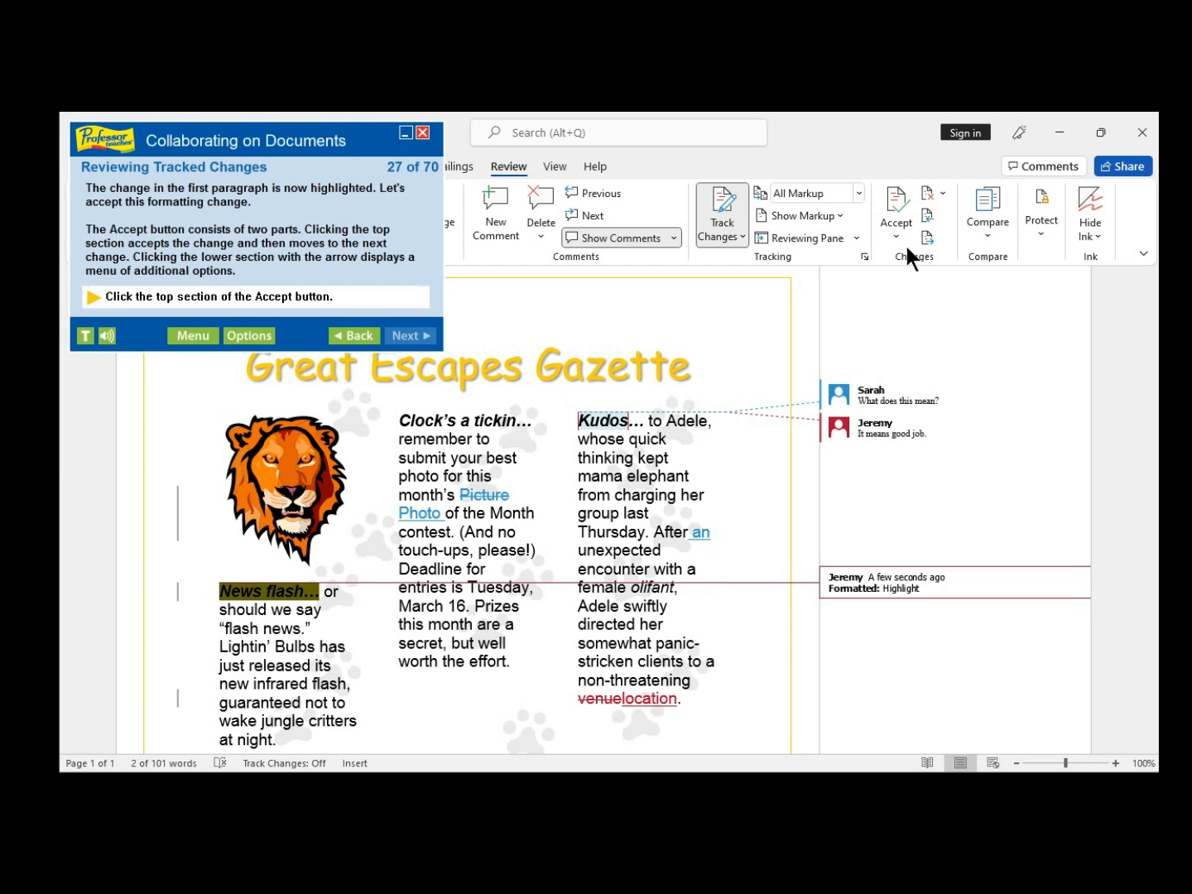
left_click(899, 202)
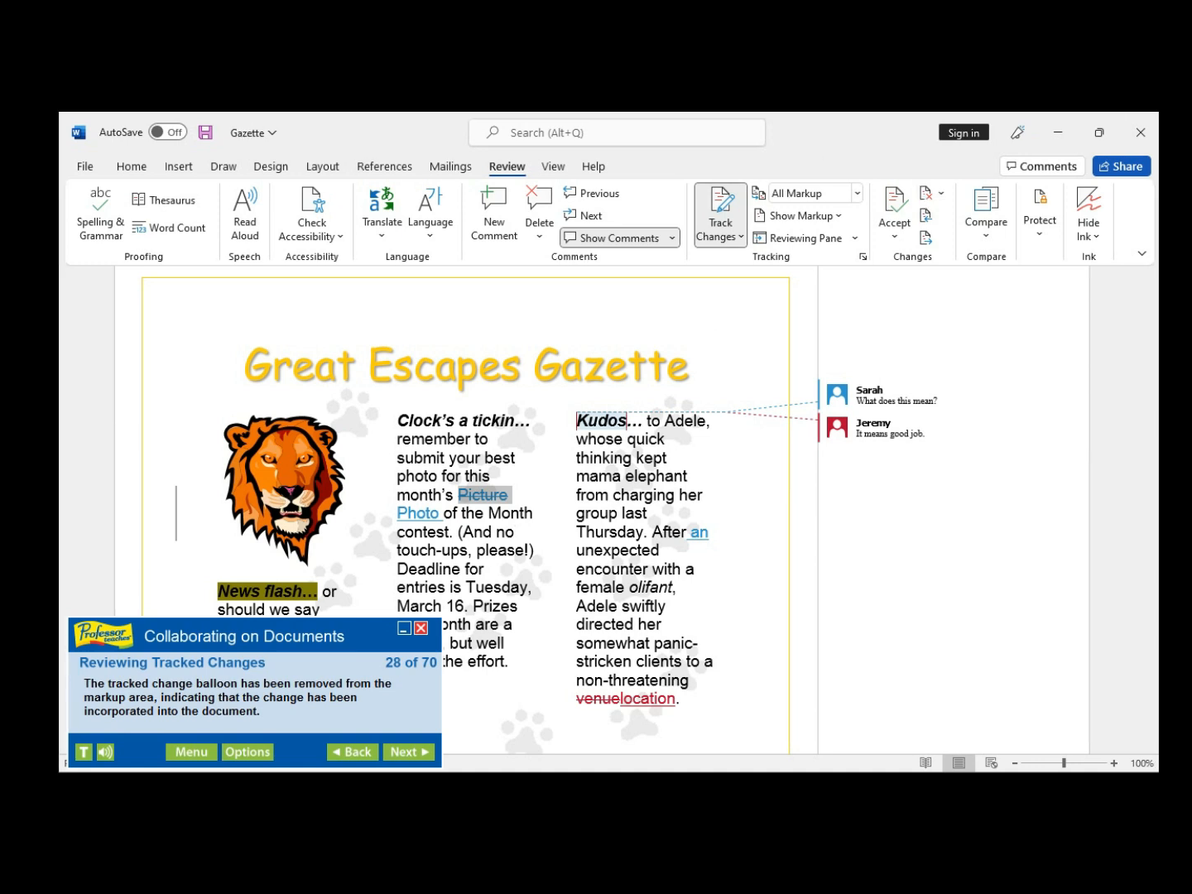
Reject the tracked deletion of venue and the tracked insertion of location in the last column
left_click(412, 753)
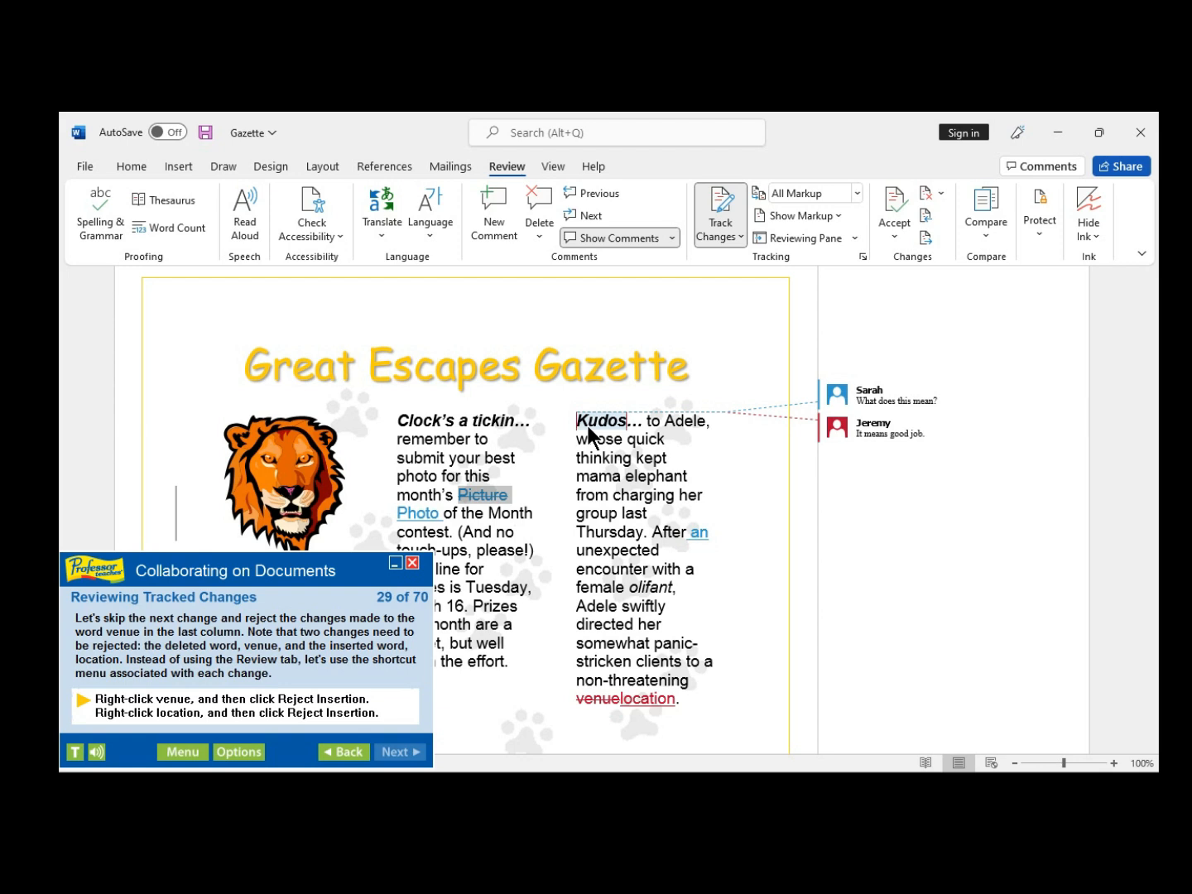
right_click(594, 699)
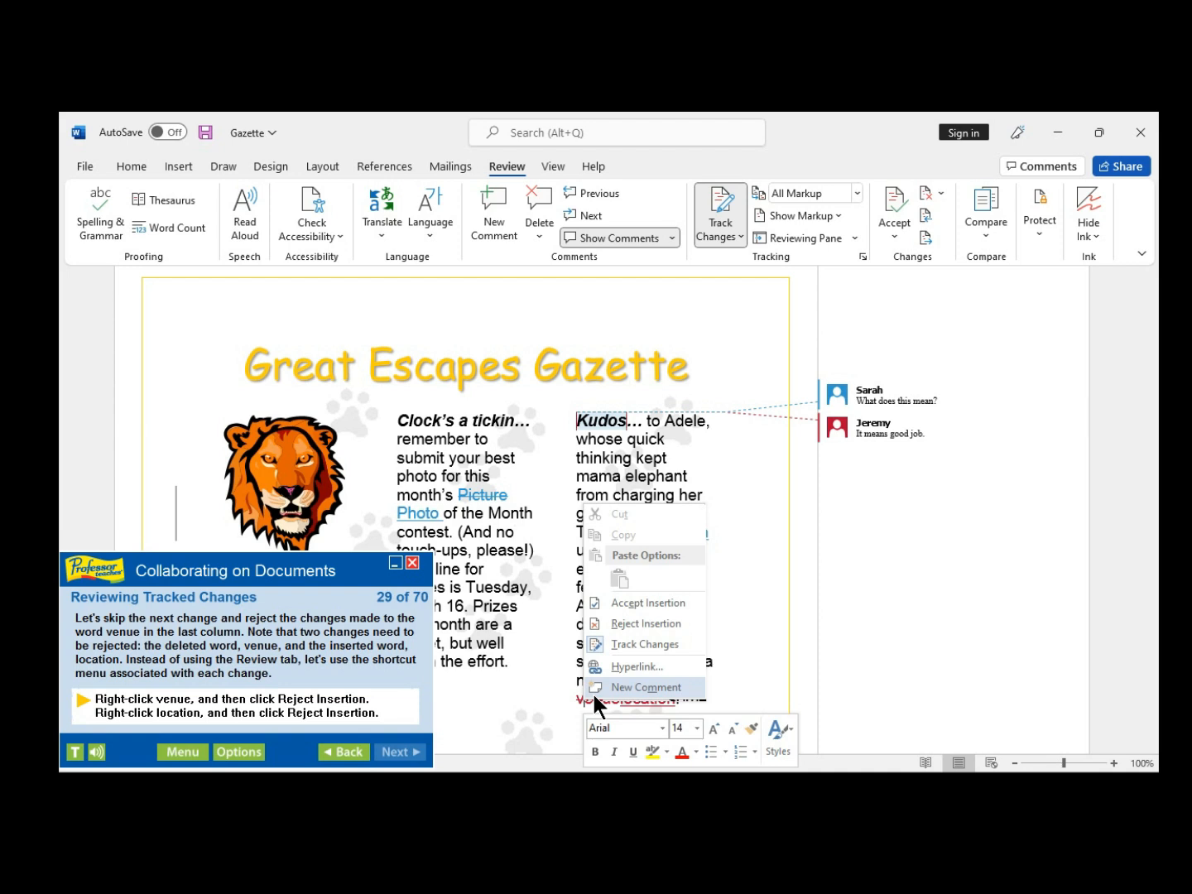
left_click(625, 628)
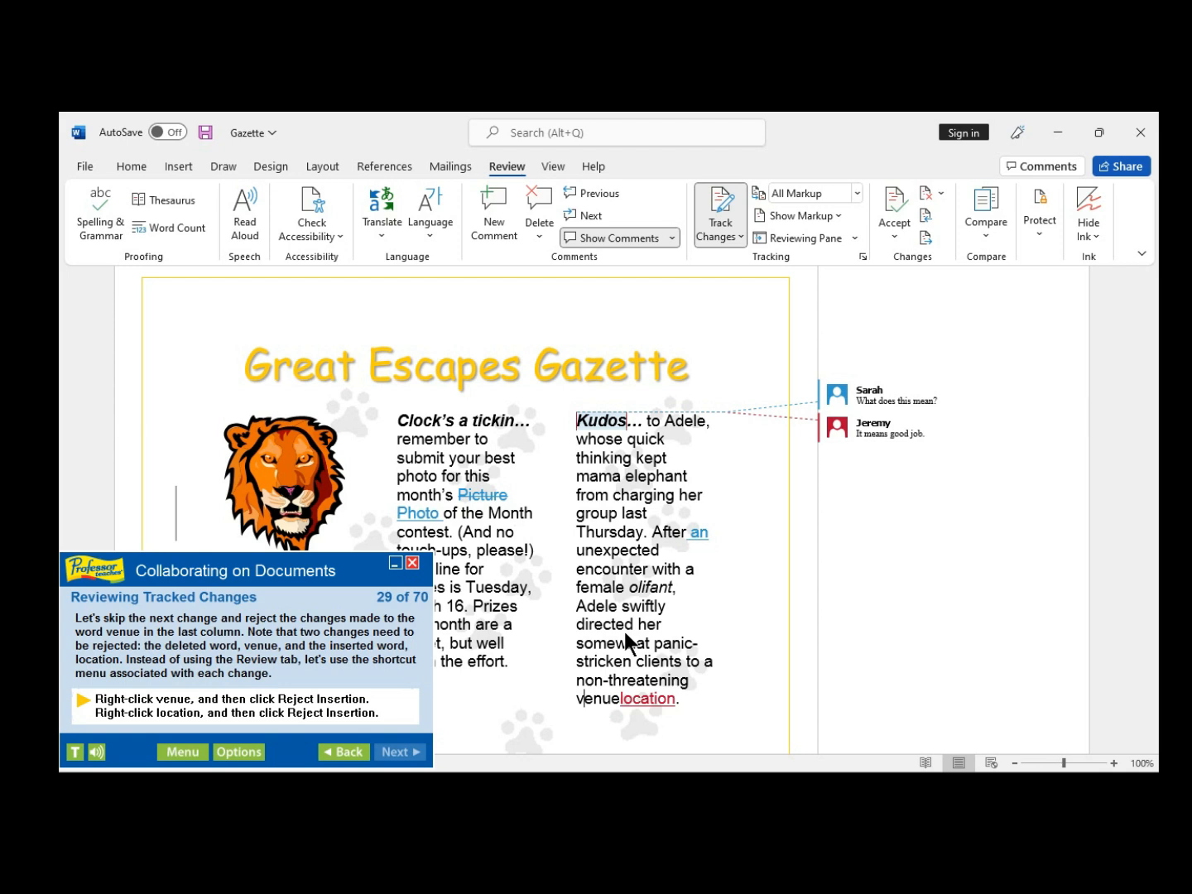
right_click(637, 705)
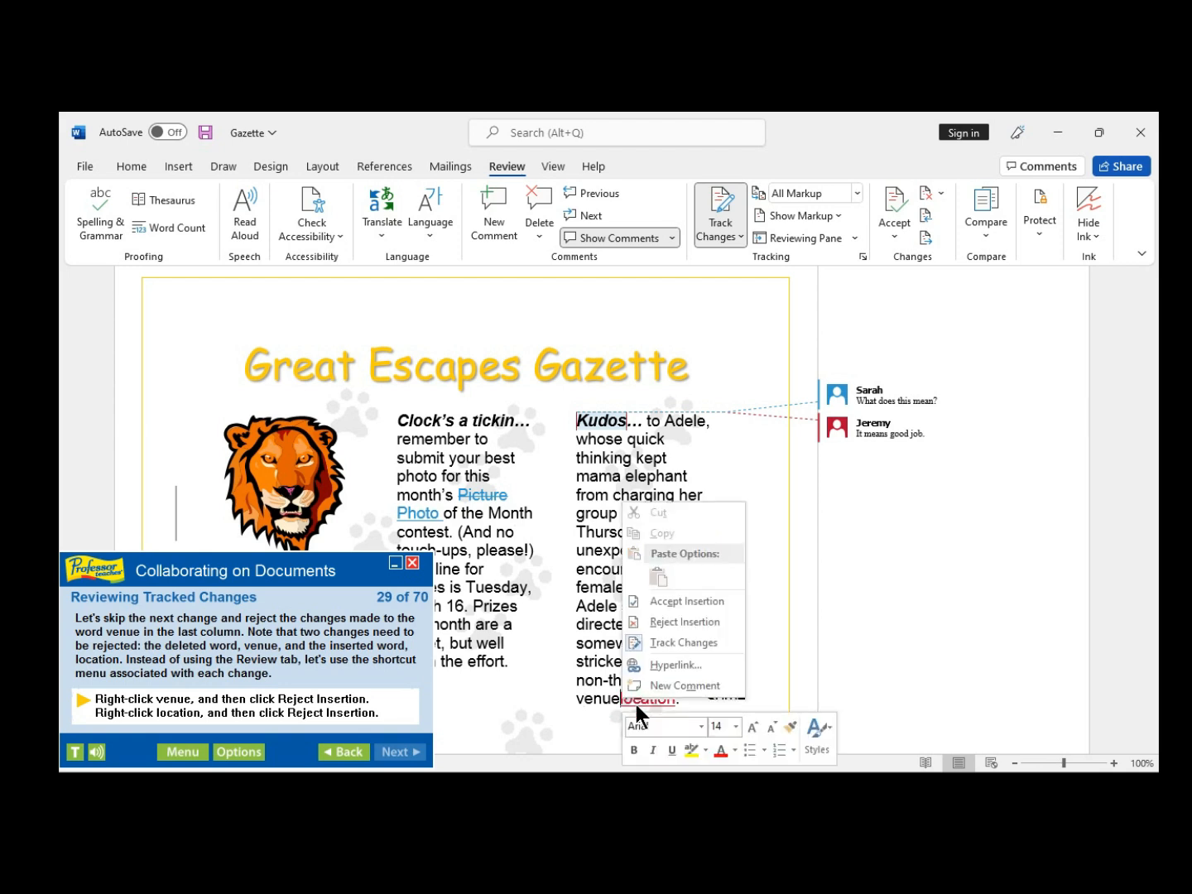
left_click(649, 624)
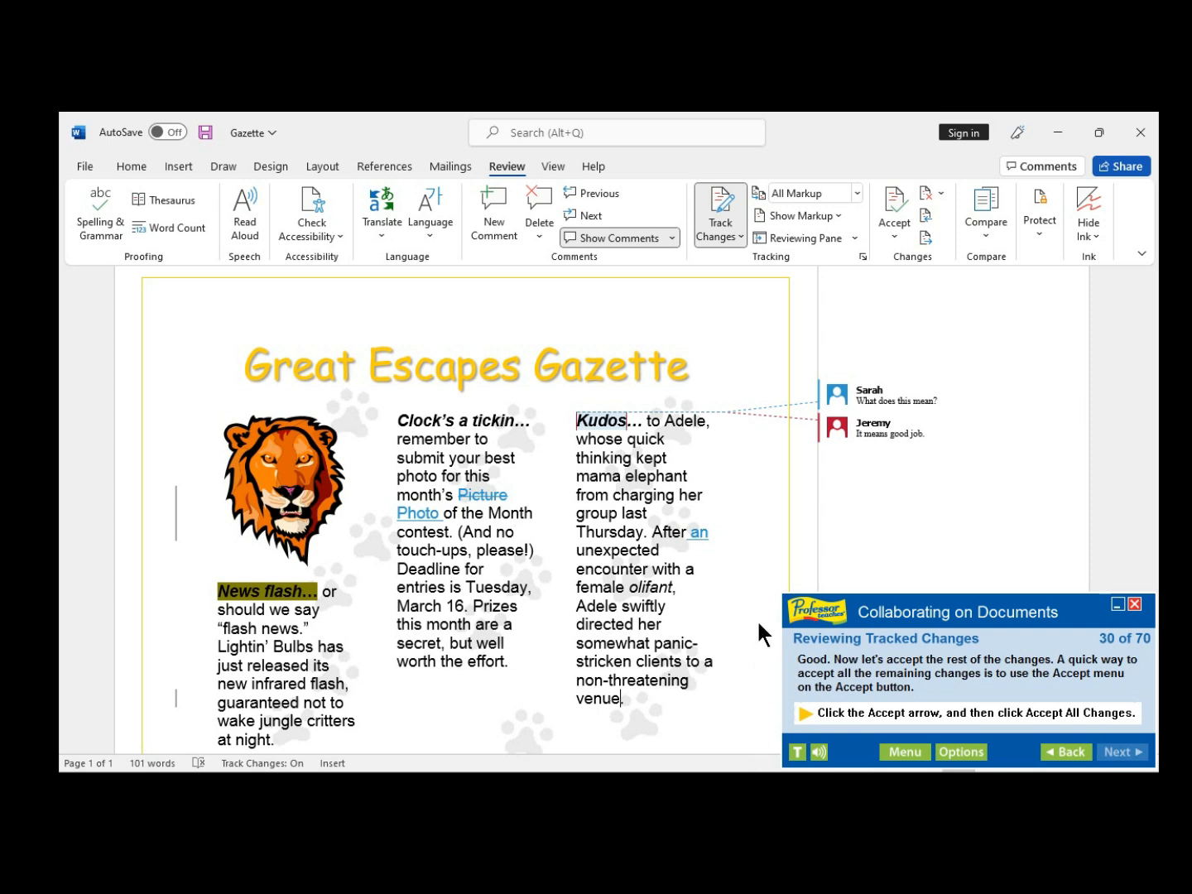
Accept all remaining tracked changes in the newsletter at once
left_click(895, 236)
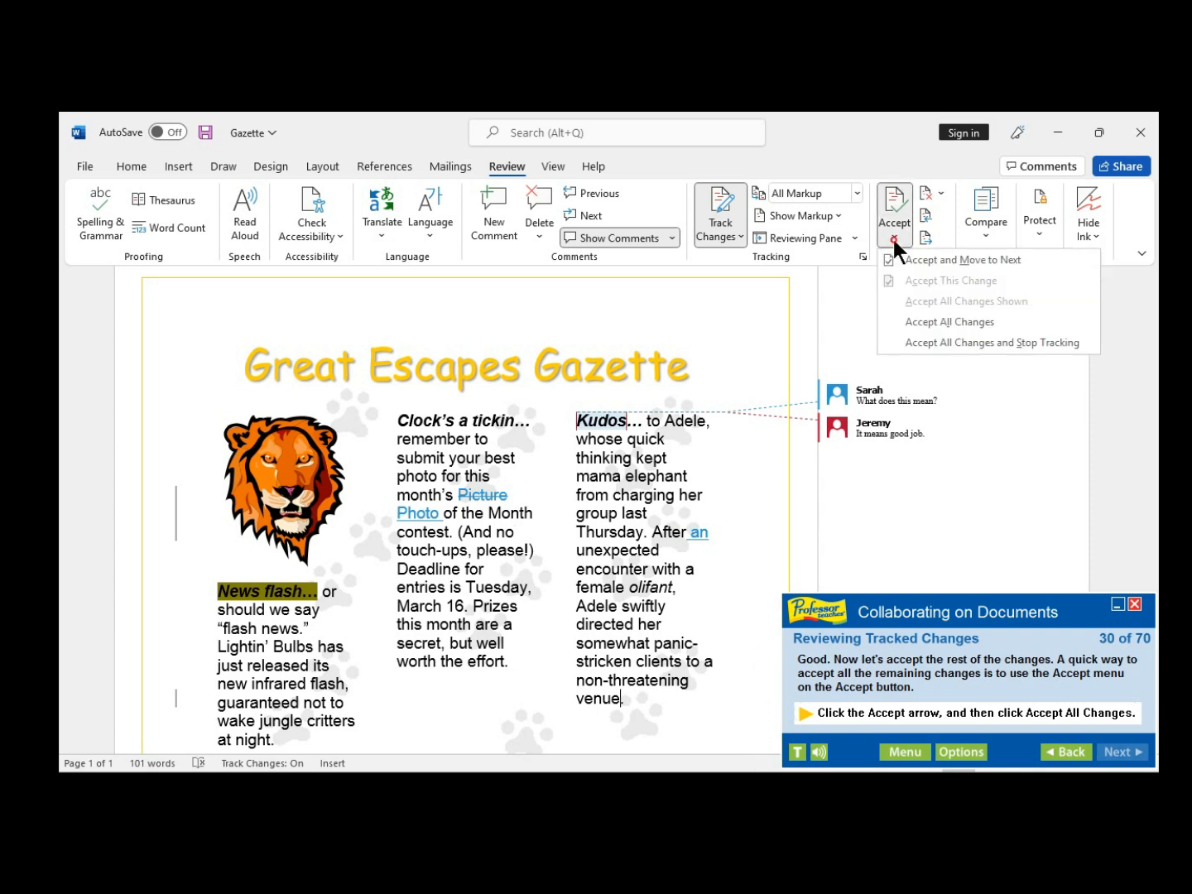
left_click(949, 322)
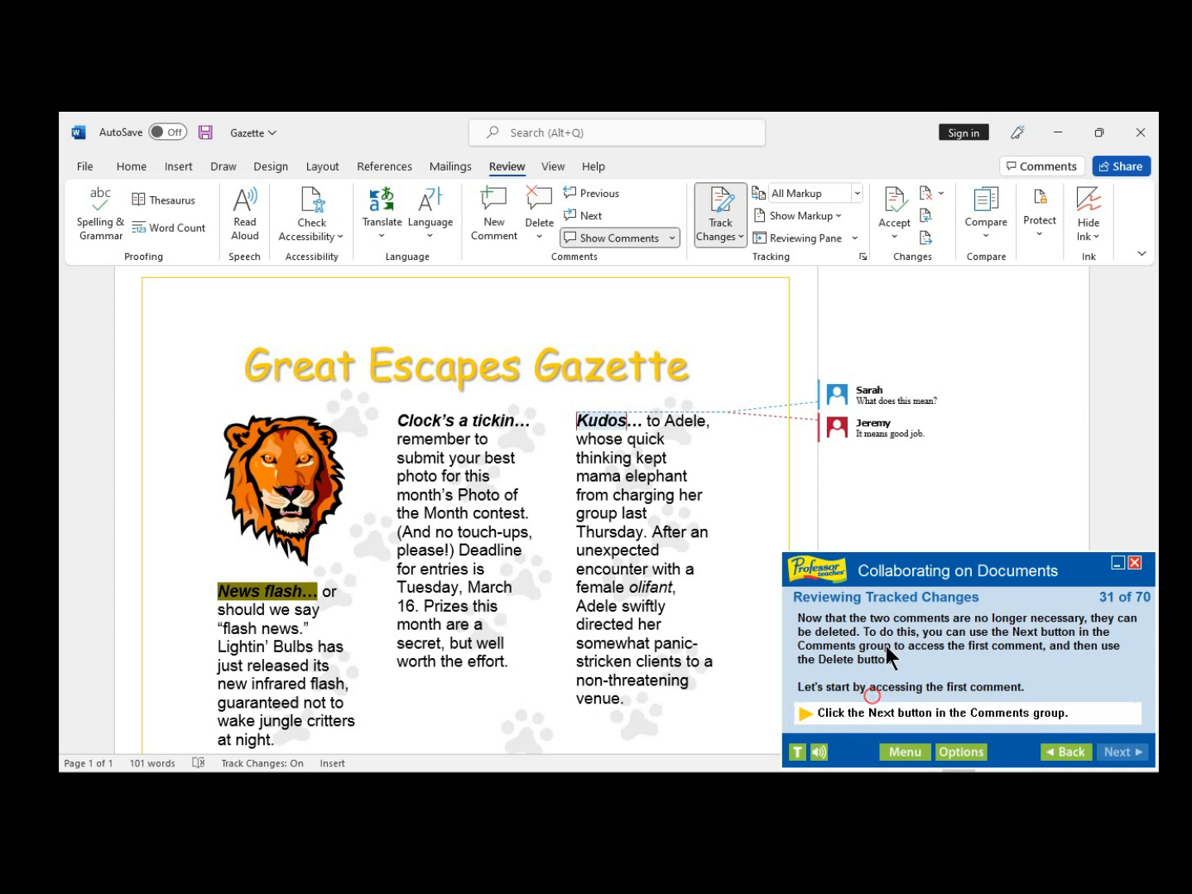
left_click(903, 483)
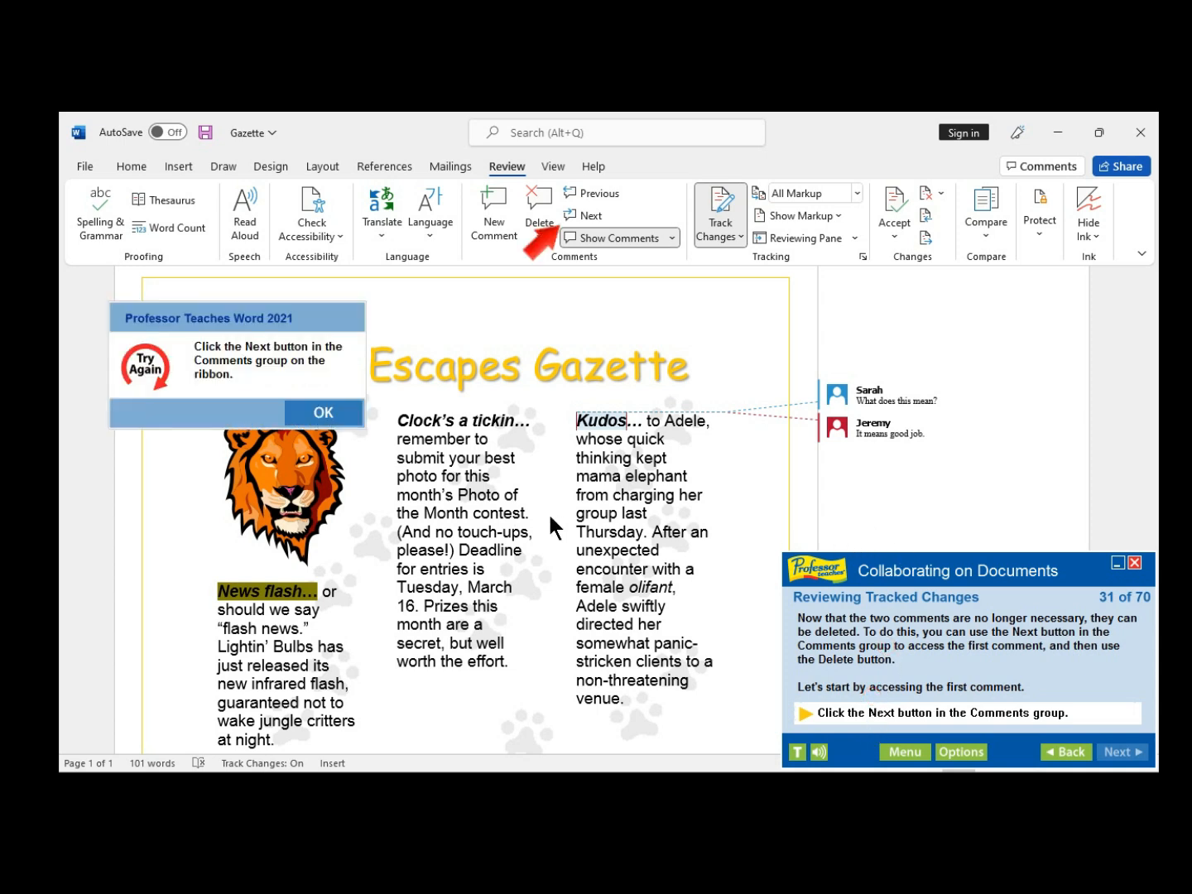
left_click(347, 414)
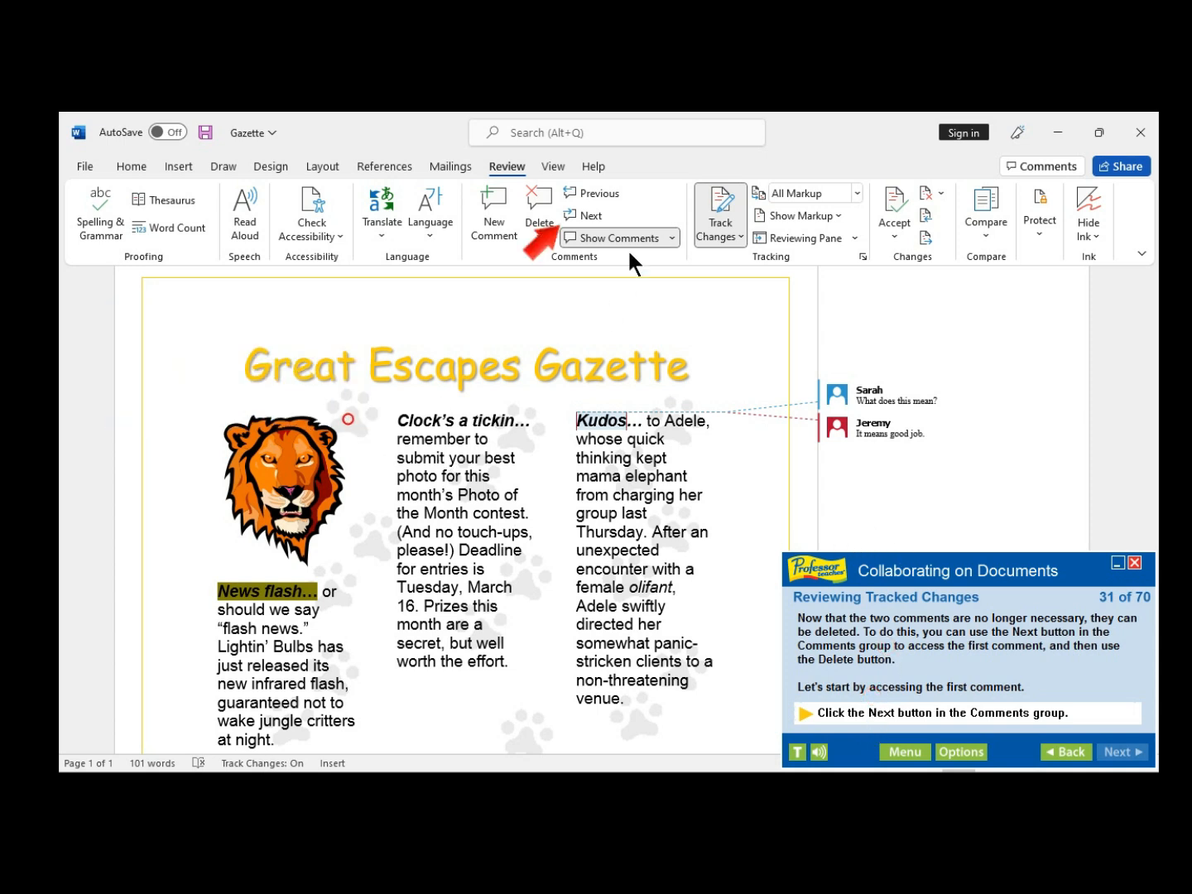
Go to the first comment on Kudos and delete all comments in the document
left_click(591, 217)
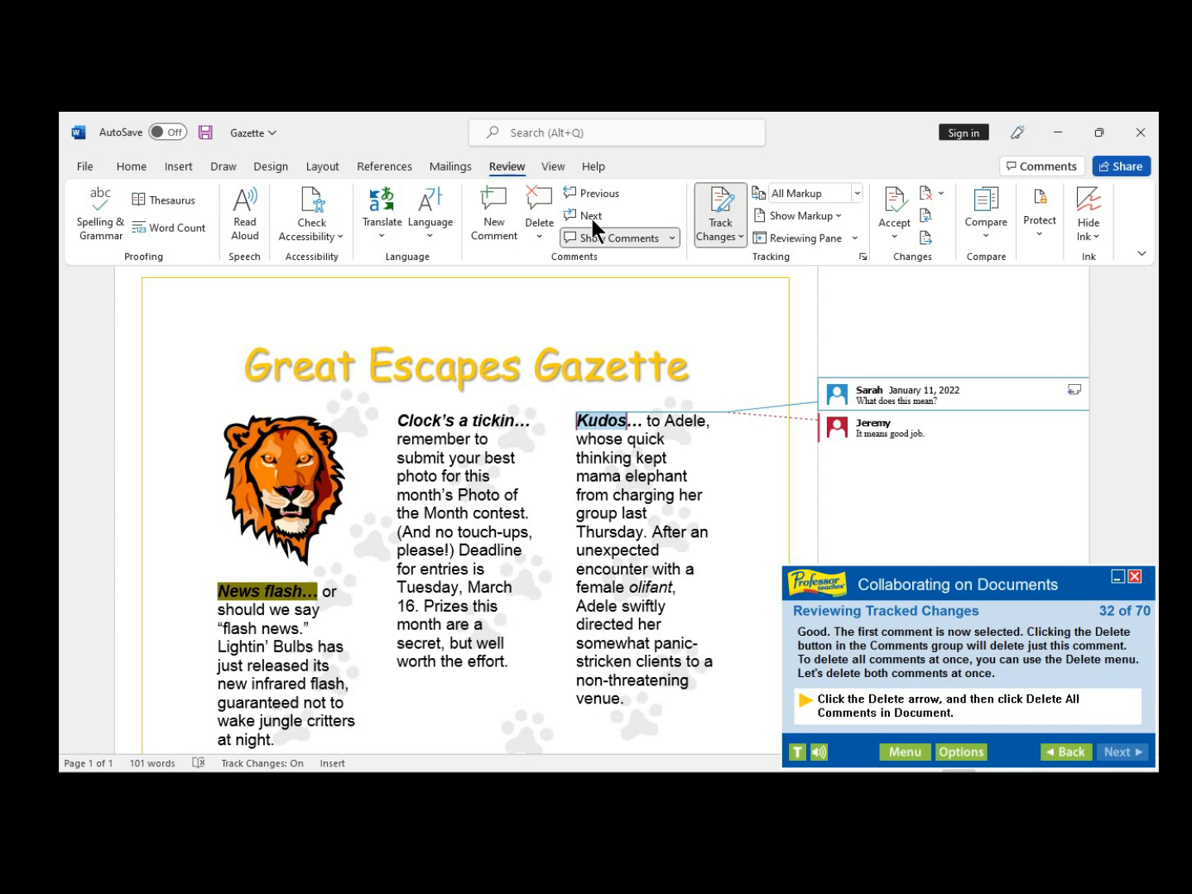
left_click(535, 224)
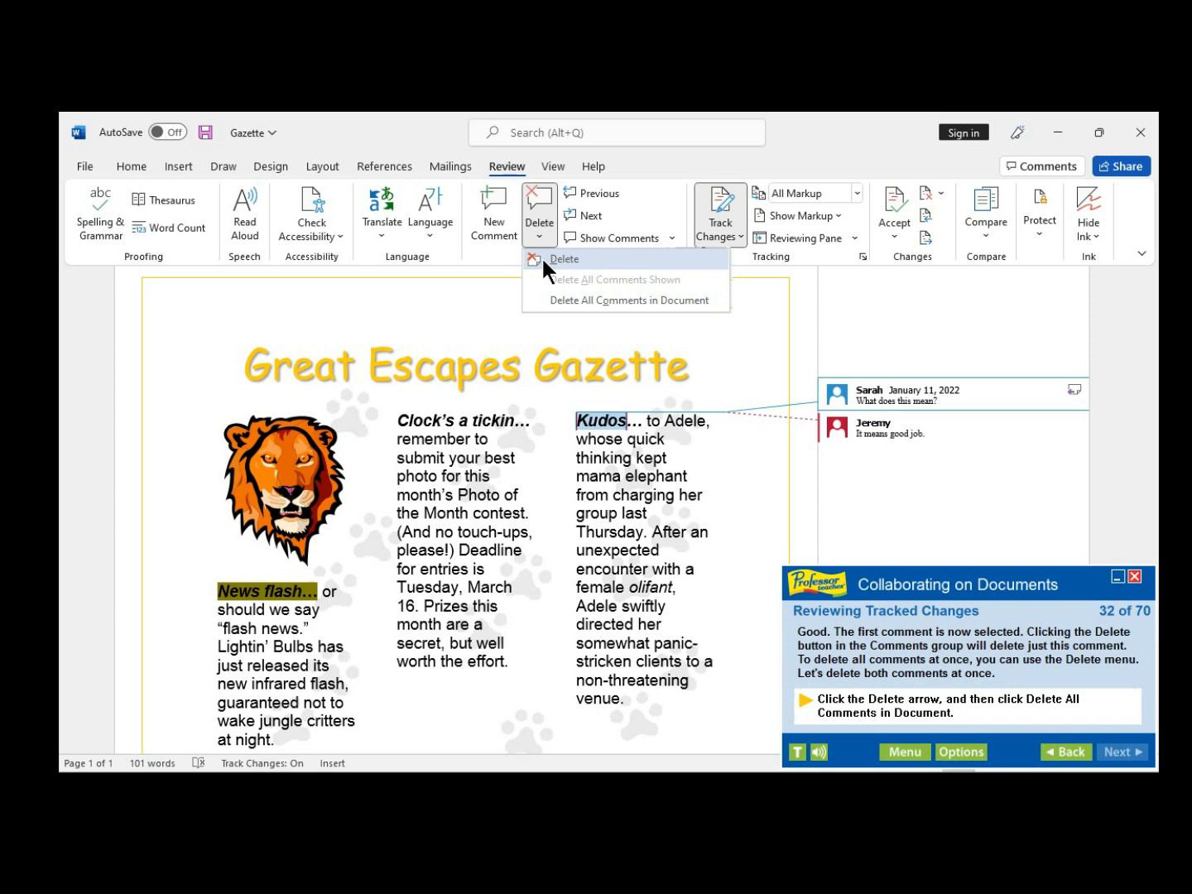
left_click(557, 301)
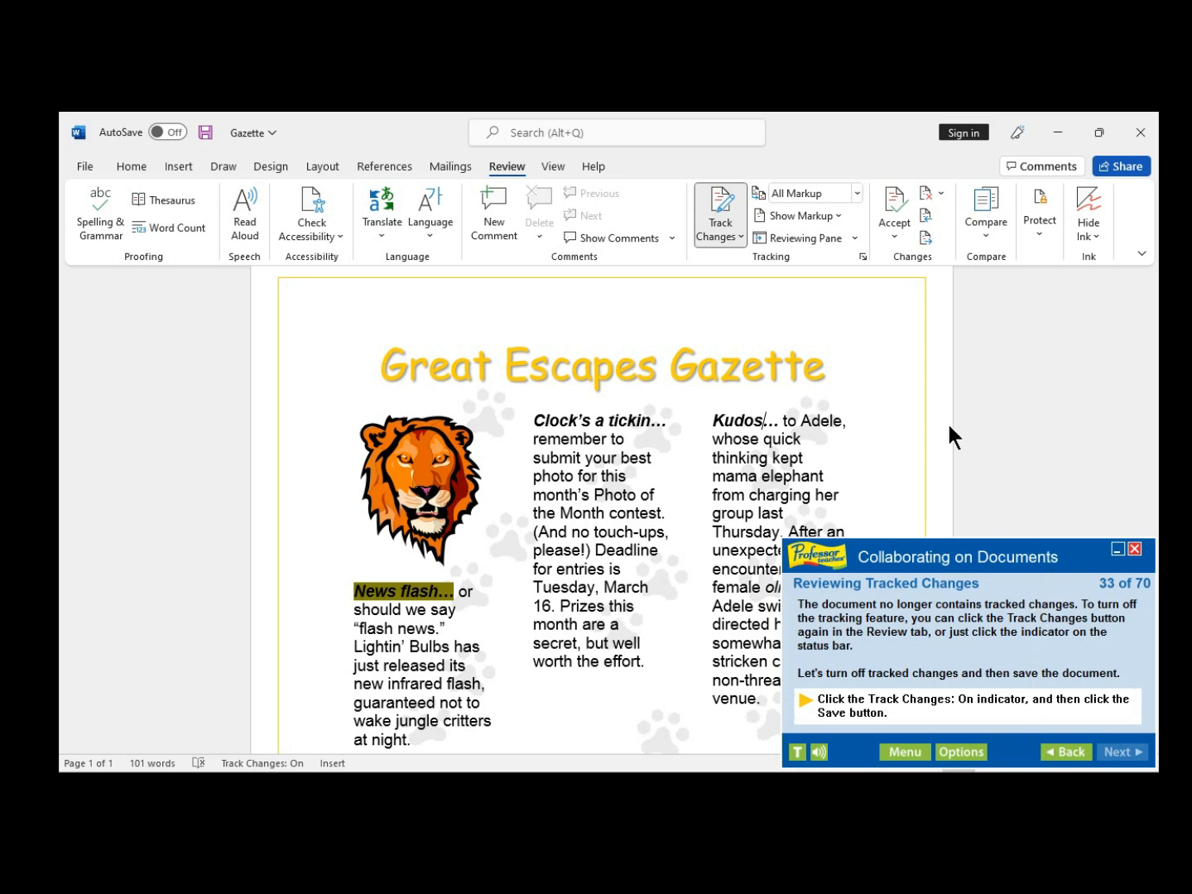
Turn off Track Changes from the status bar indicator and save the newsletter
left_click(722, 206)
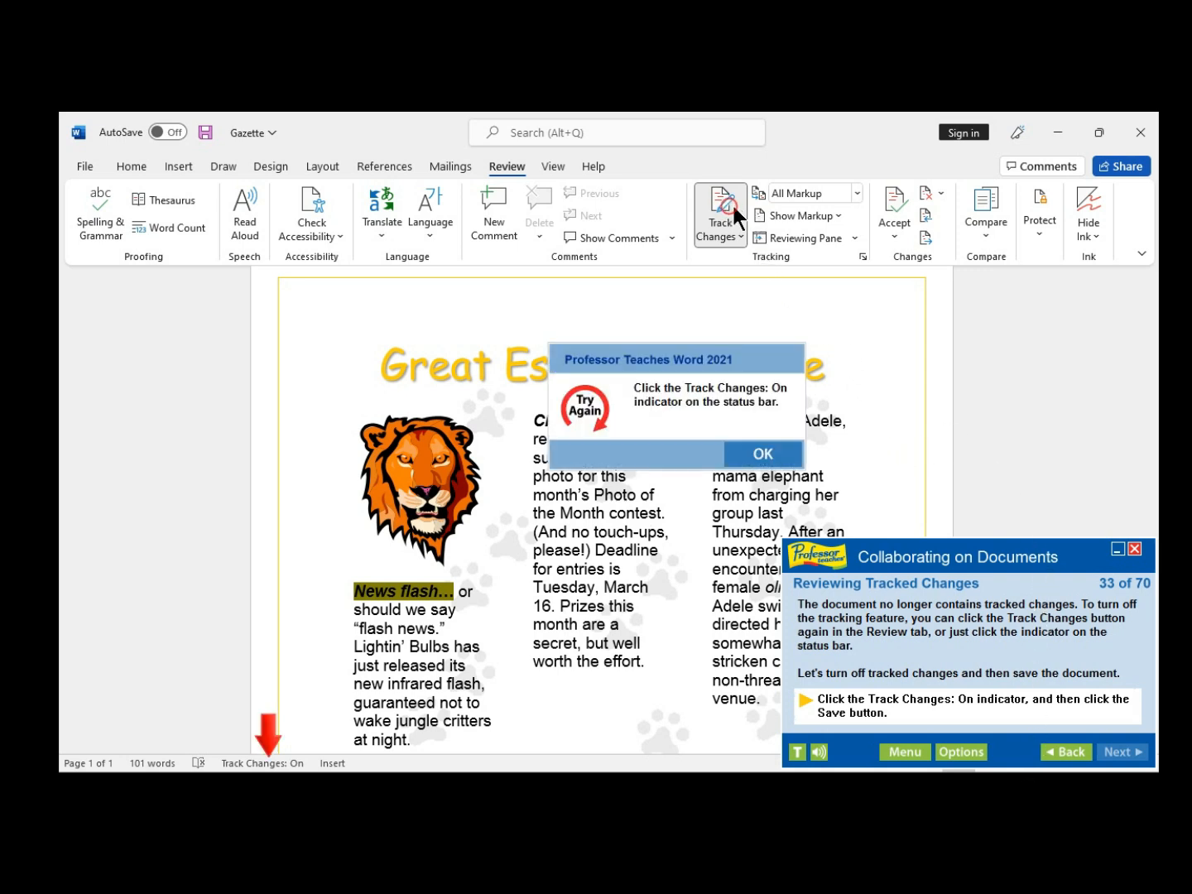
left_click(786, 457)
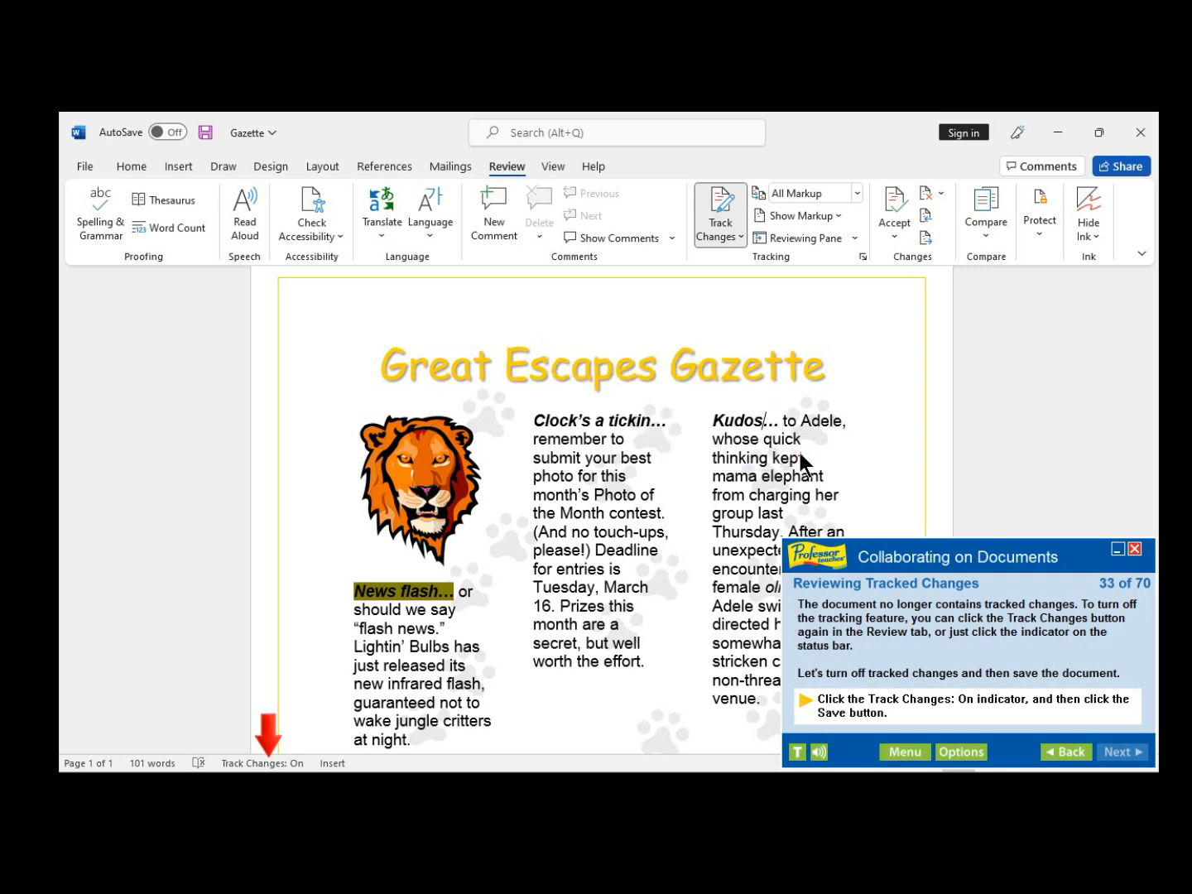
left_click(250, 764)
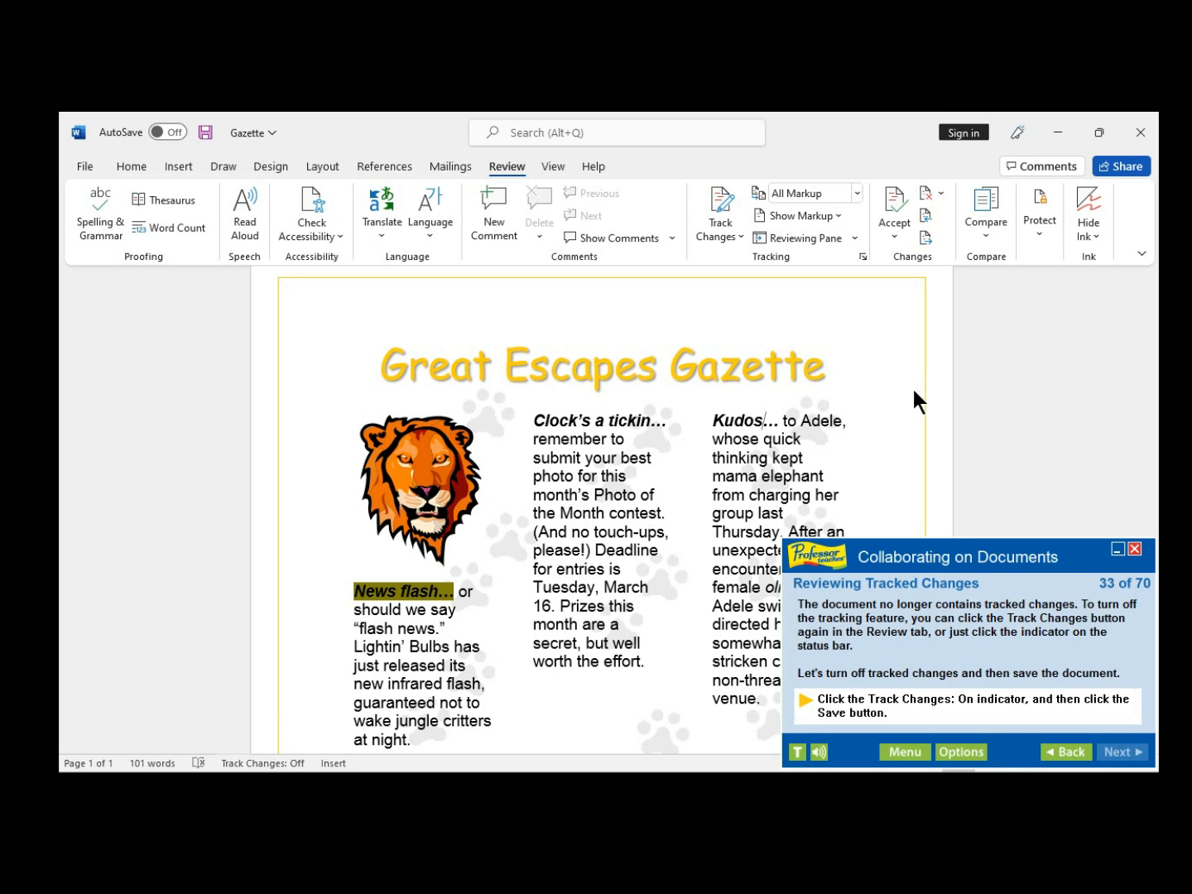
left_click(1052, 393)
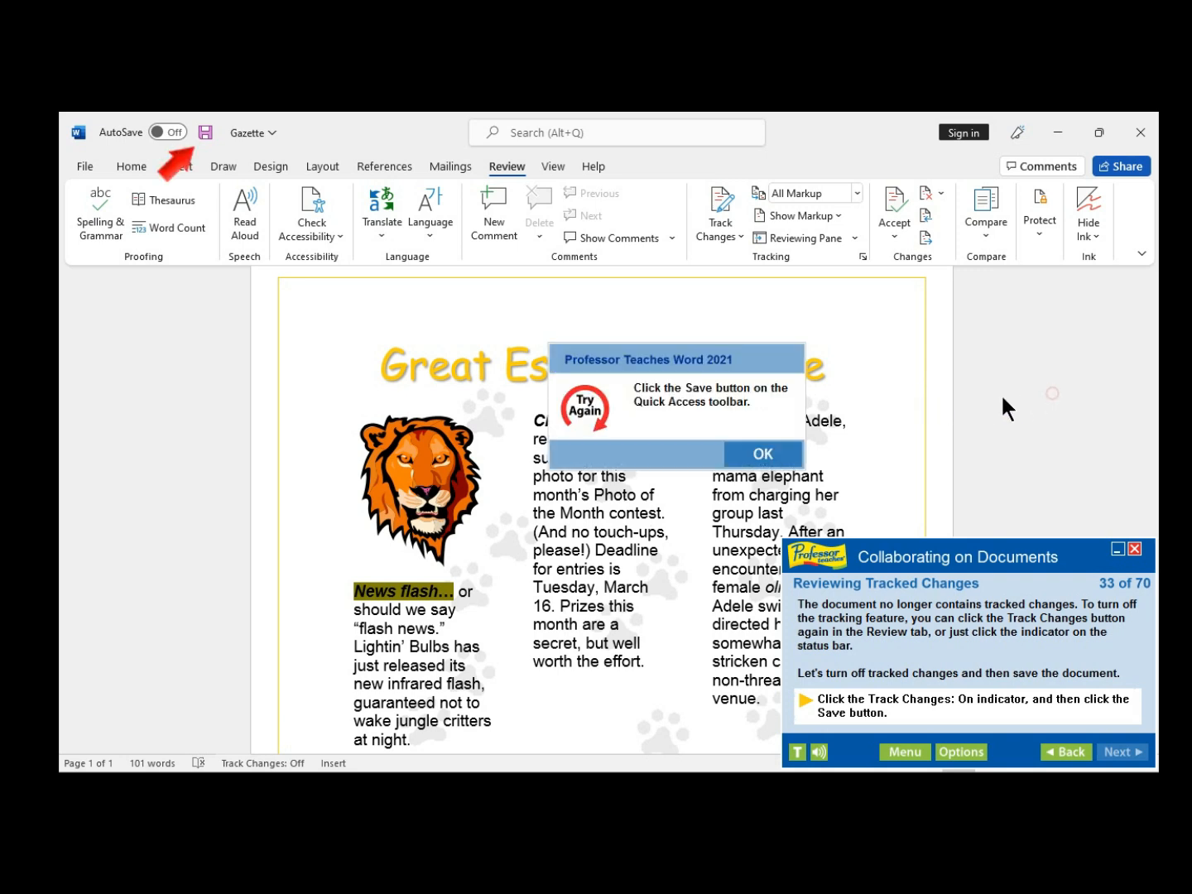
left_click(760, 457)
left_click(204, 131)
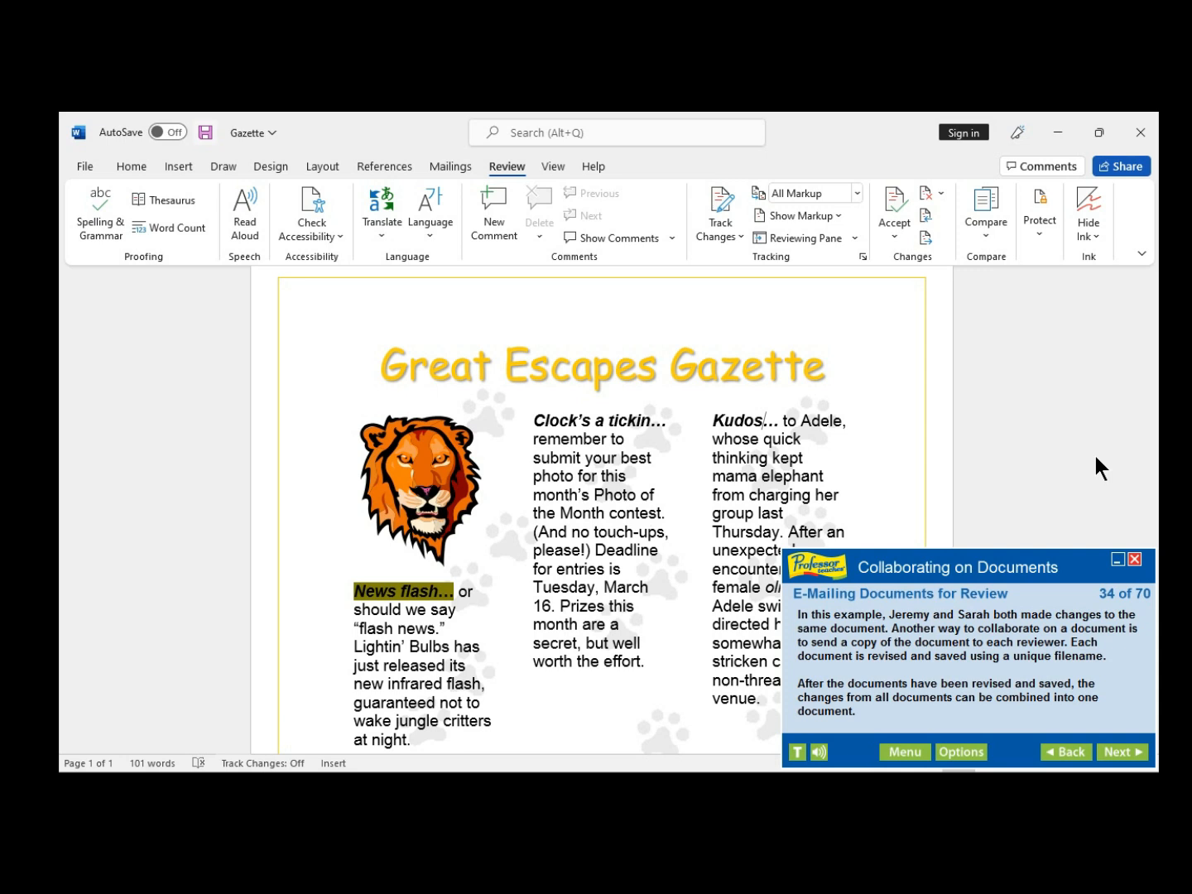
Share the newsletter by e-mail as an attachment and send the message with the lesson's prefilled recipients and review instructions
left_click(1119, 756)
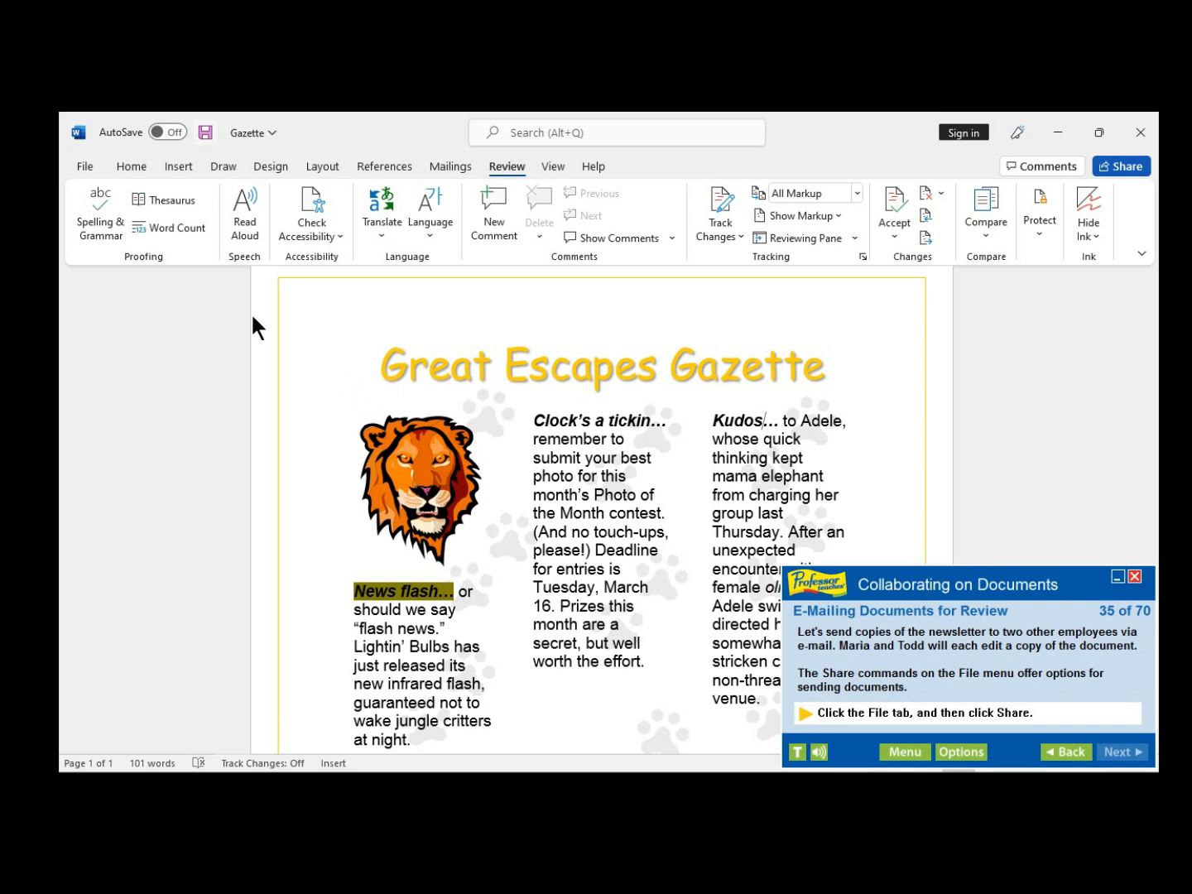
left_click(84, 167)
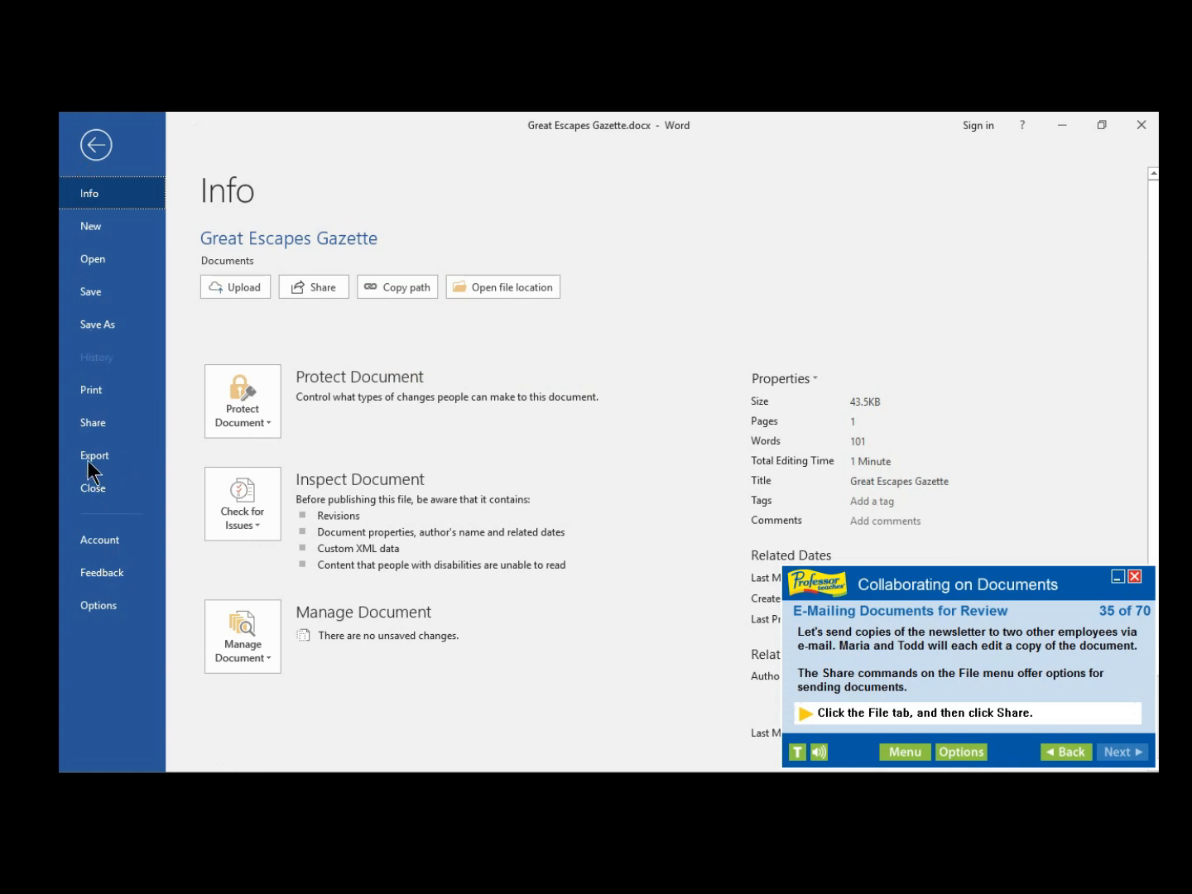
left_click(91, 423)
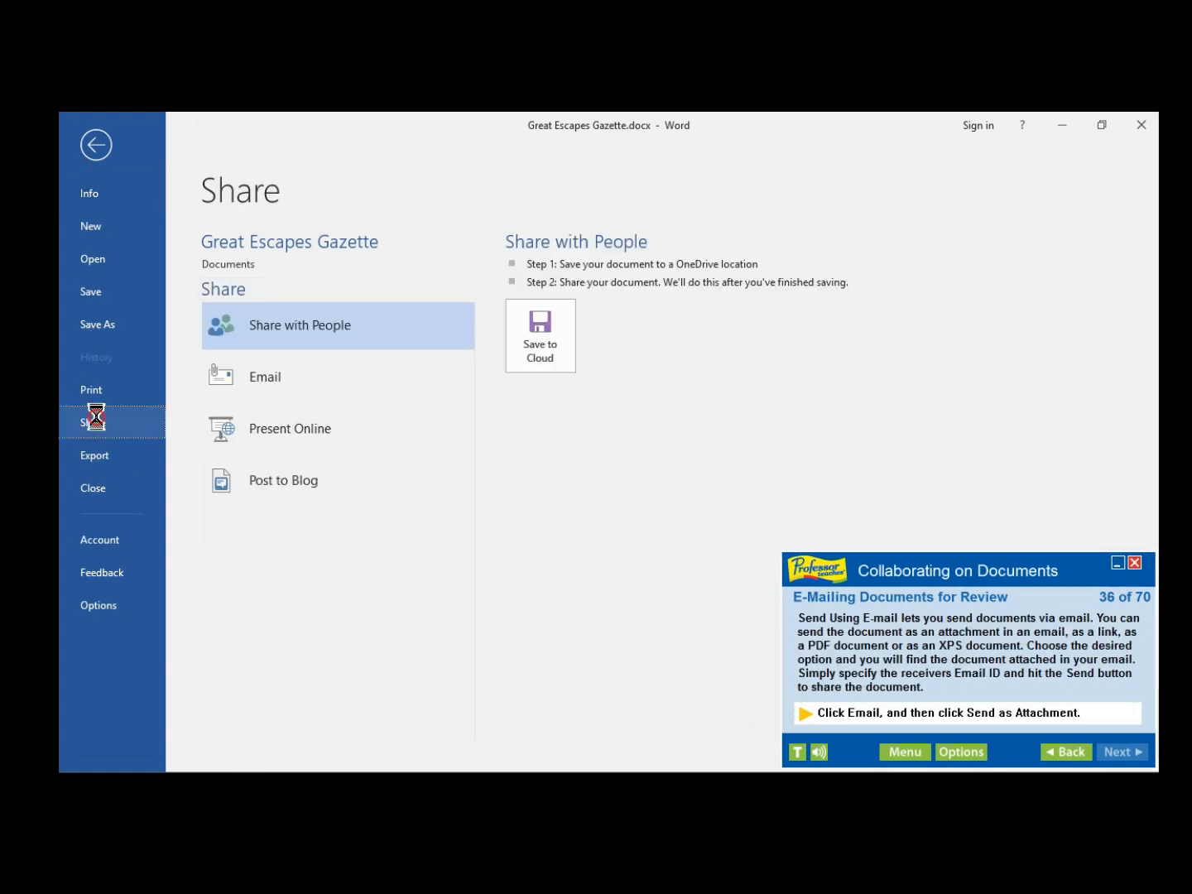
left_click(254, 384)
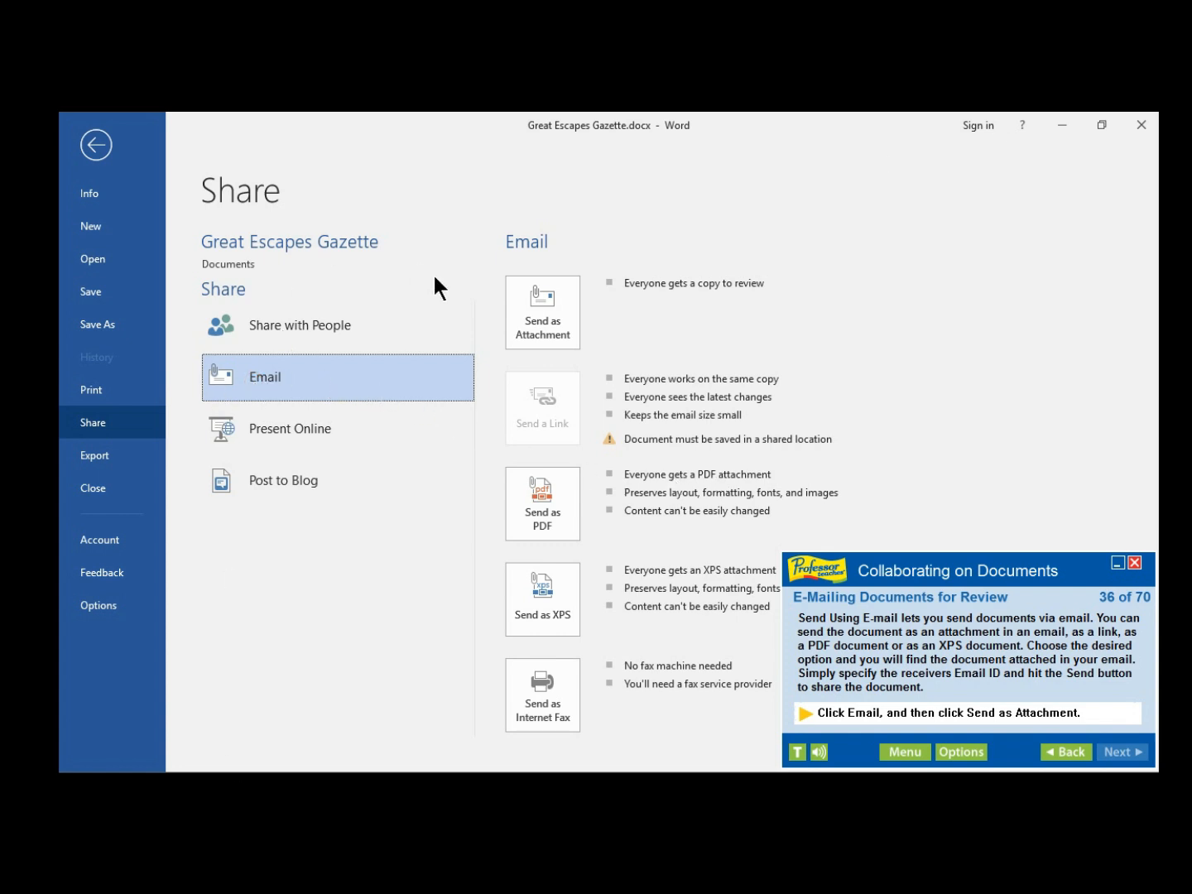
left_click(557, 311)
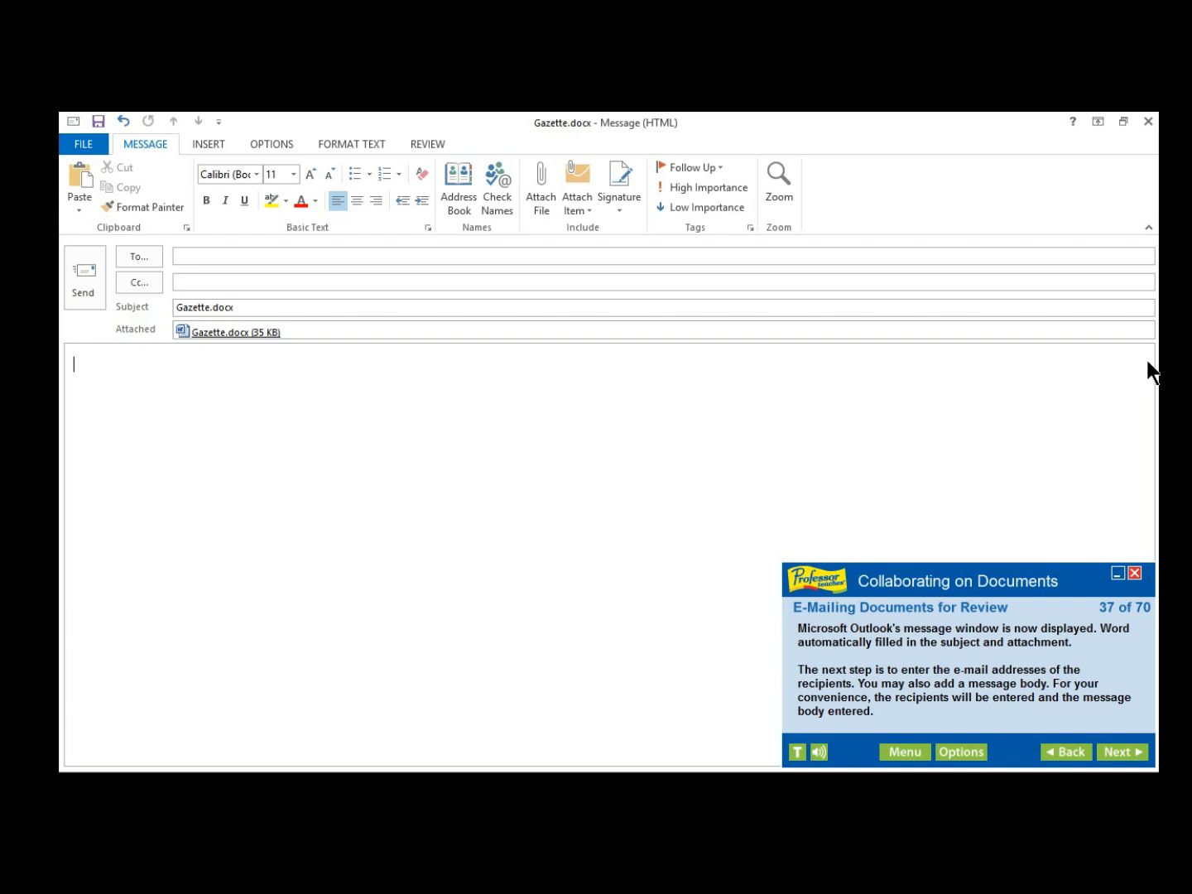
left_click(1134, 752)
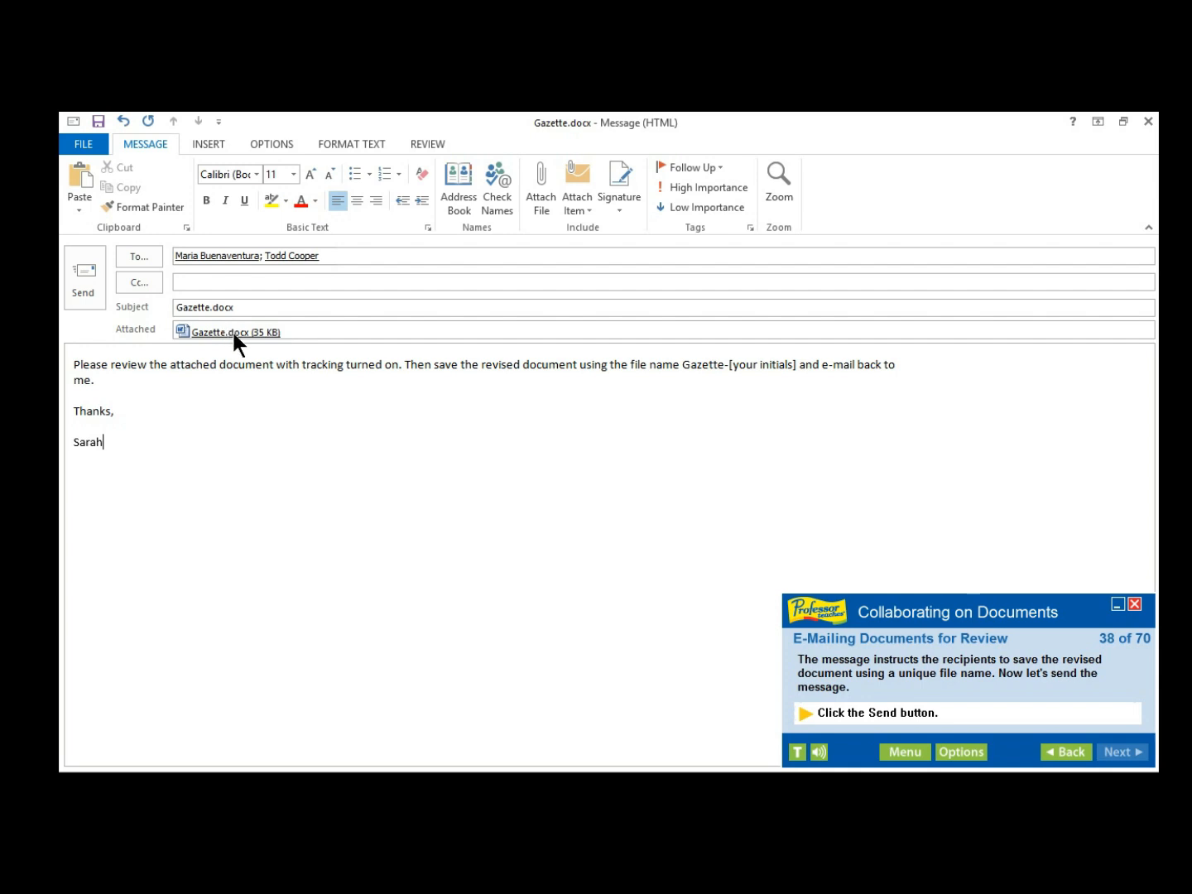
left_click(83, 284)
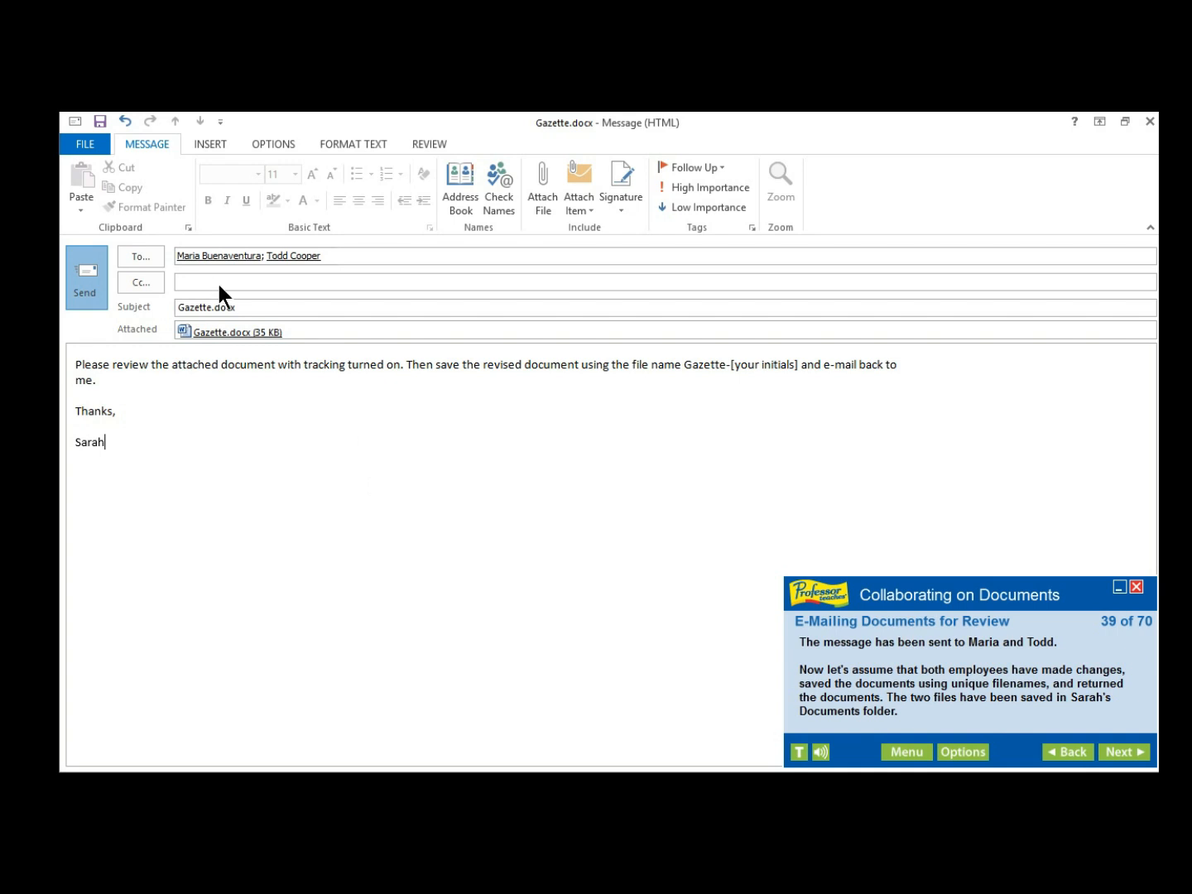
Advance to the Combining Reviewed Documents section, start combining documents, and choose Great Escapes Gazette as the original document
left_click(1120, 754)
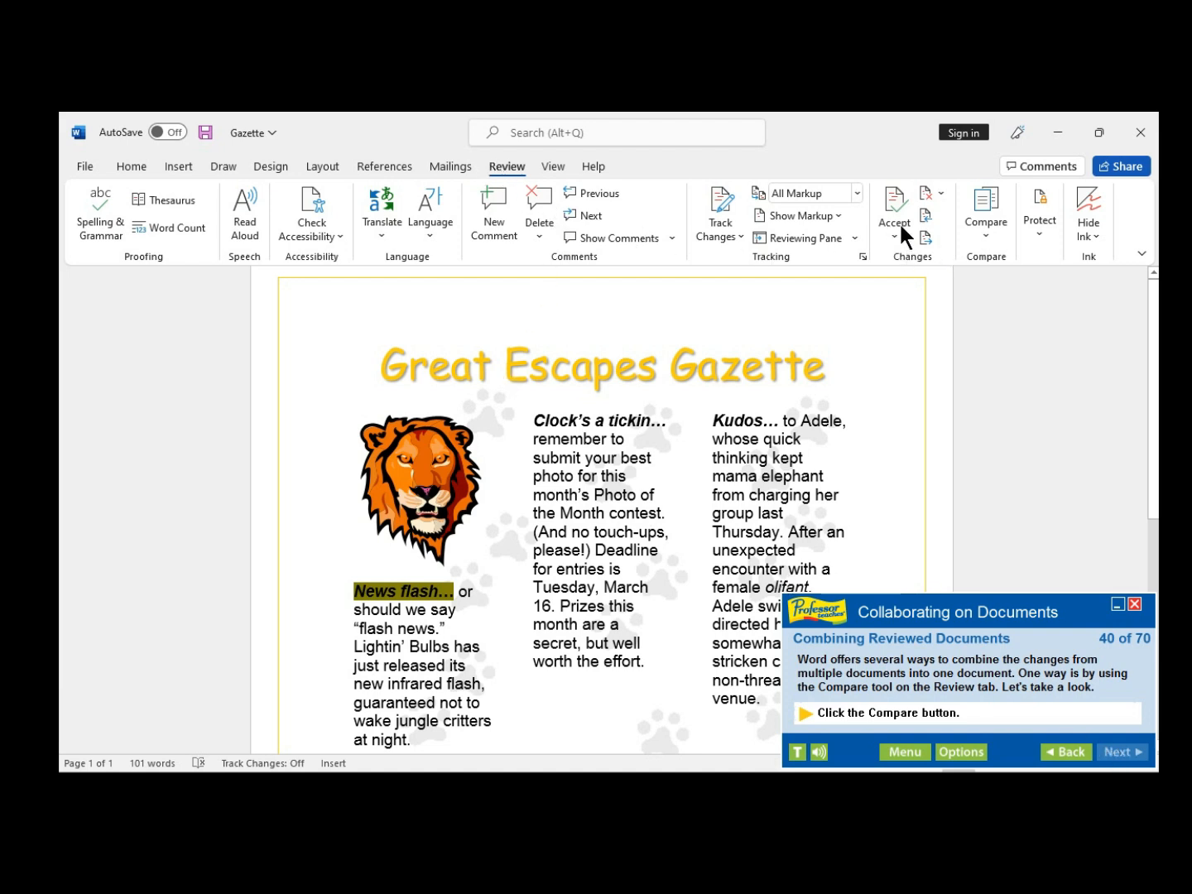
left_click(981, 227)
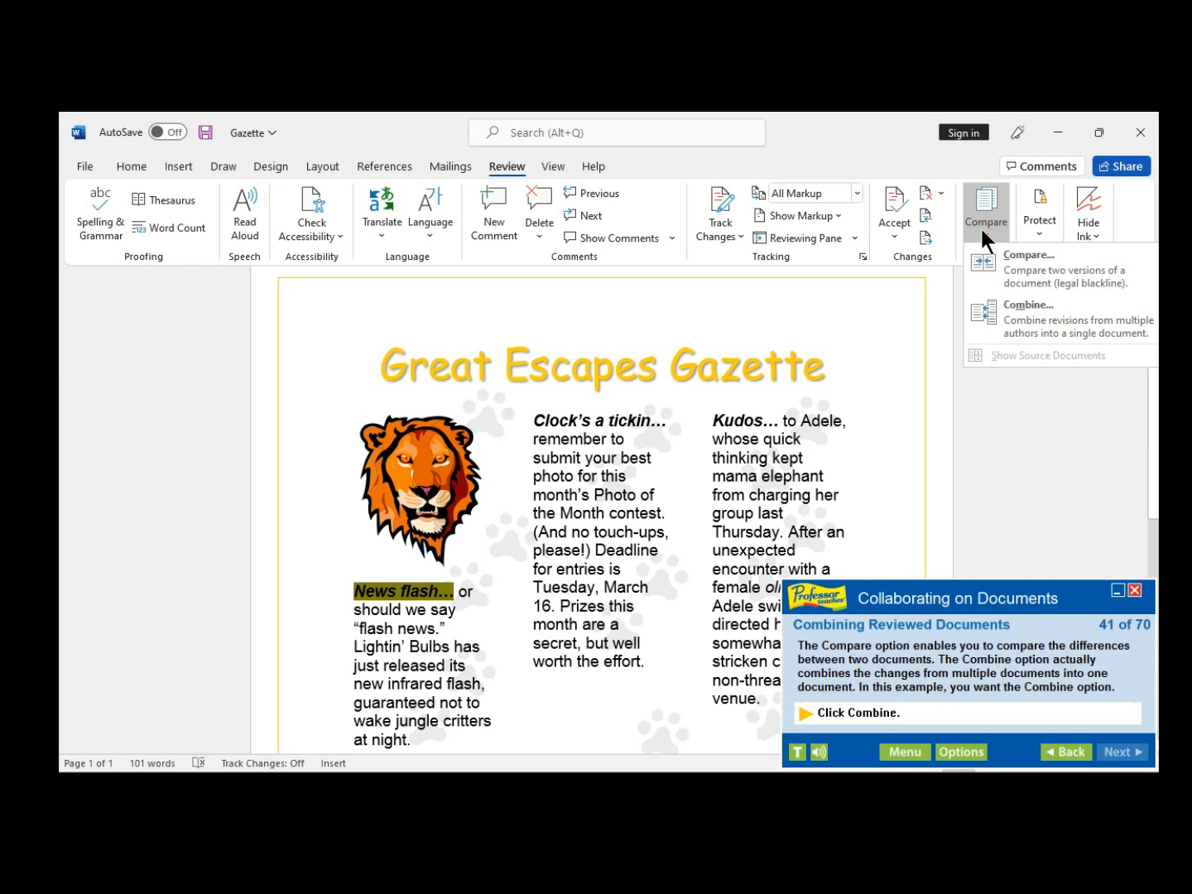
left_click(1042, 324)
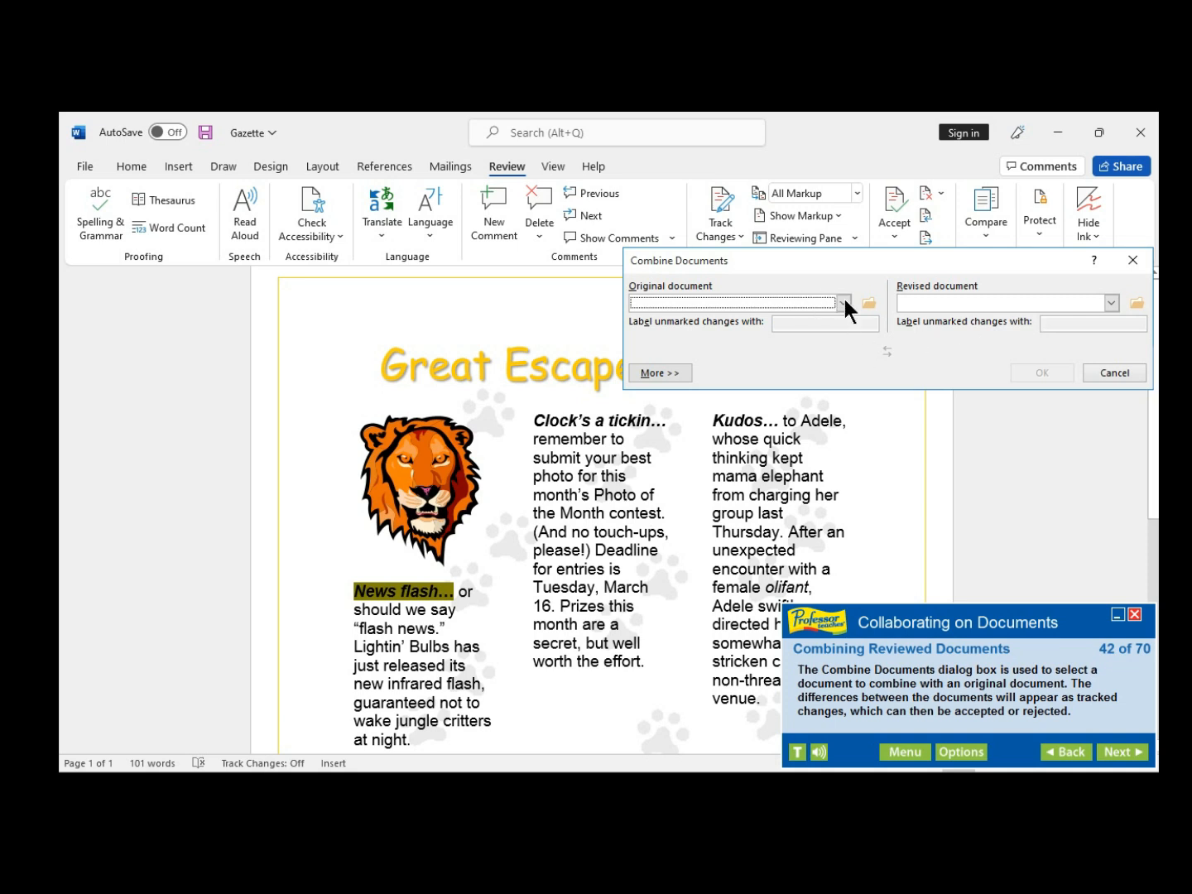
left_click(1131, 756)
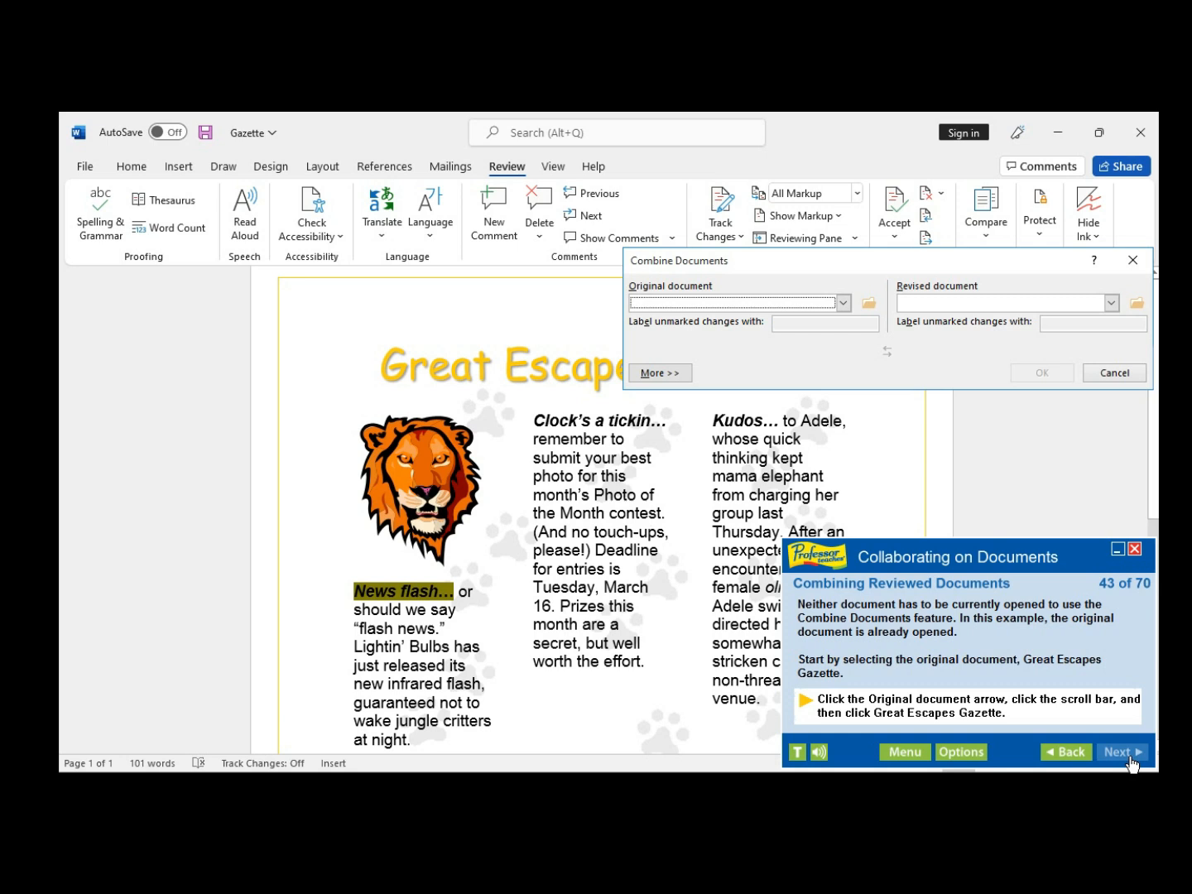
left_click(843, 302)
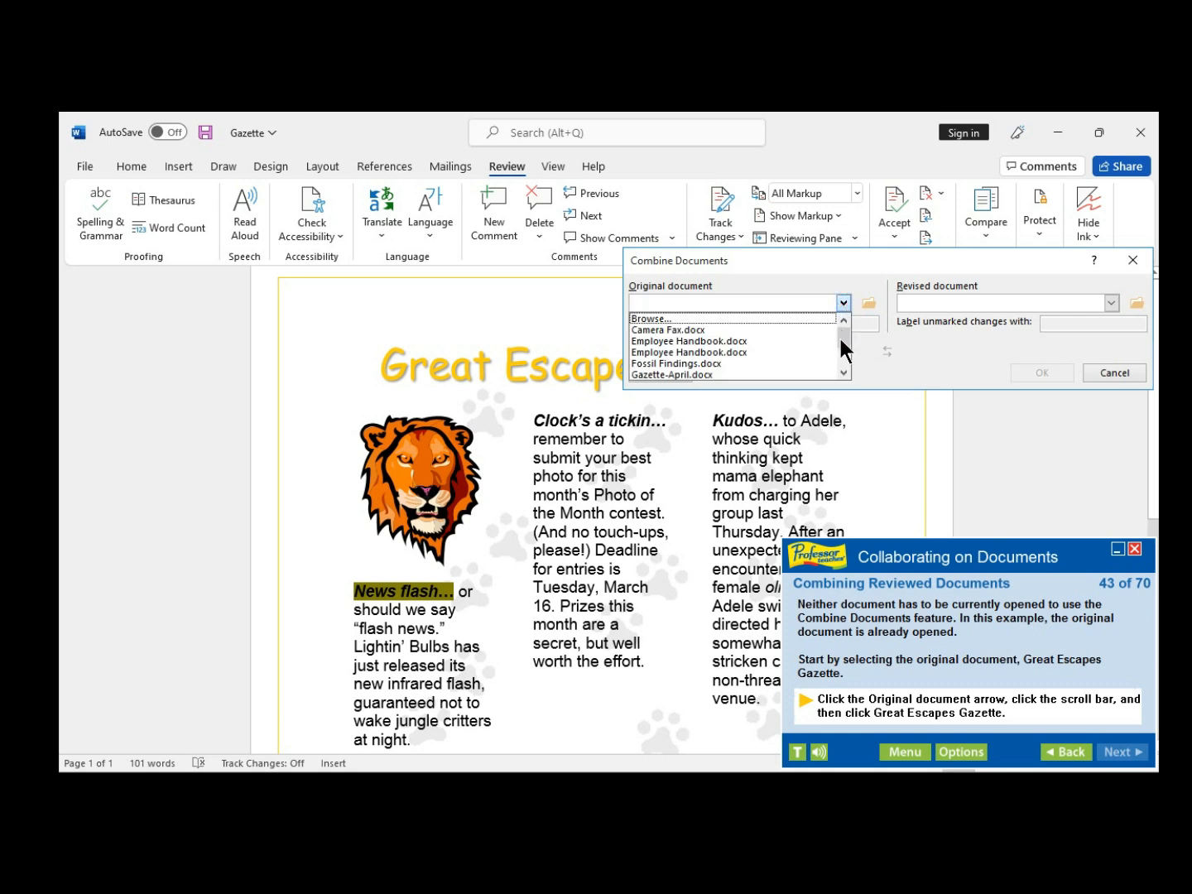
left_click(843, 372)
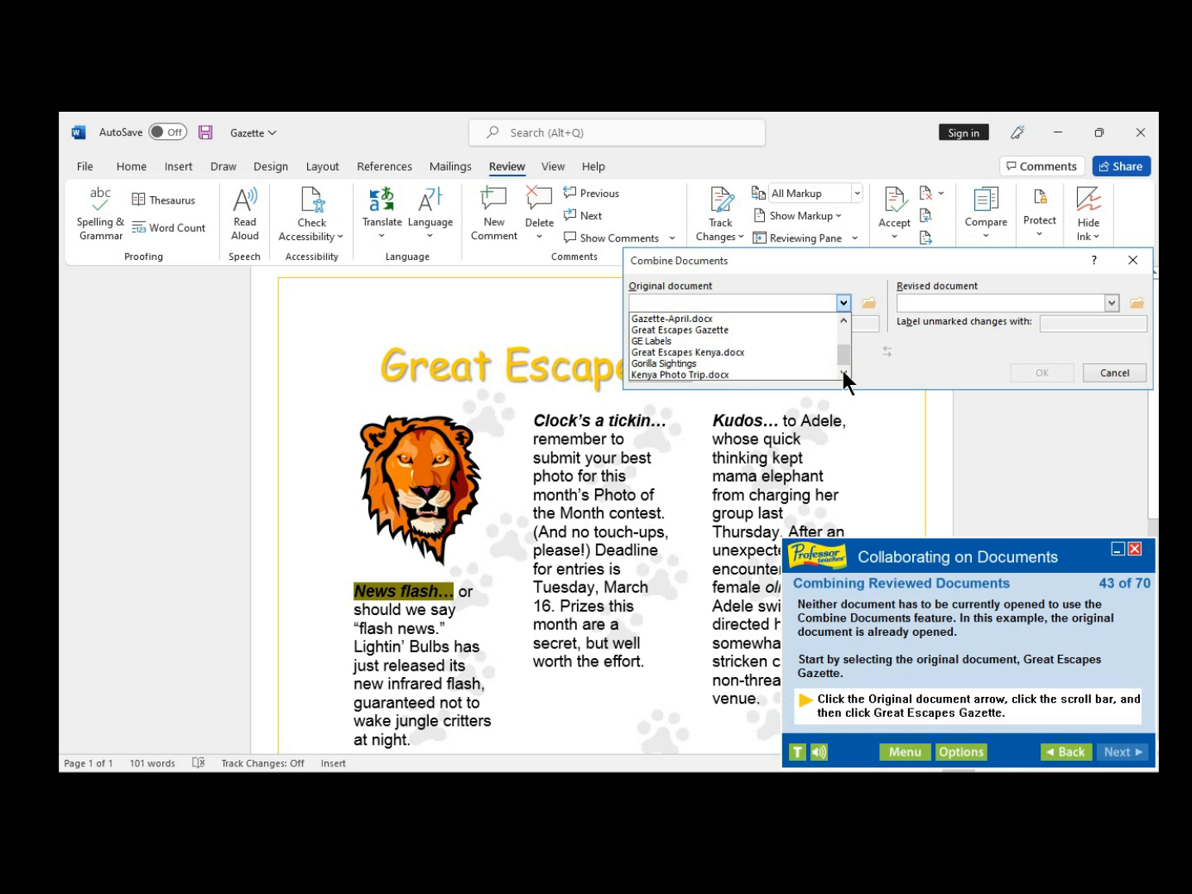
left_click(685, 328)
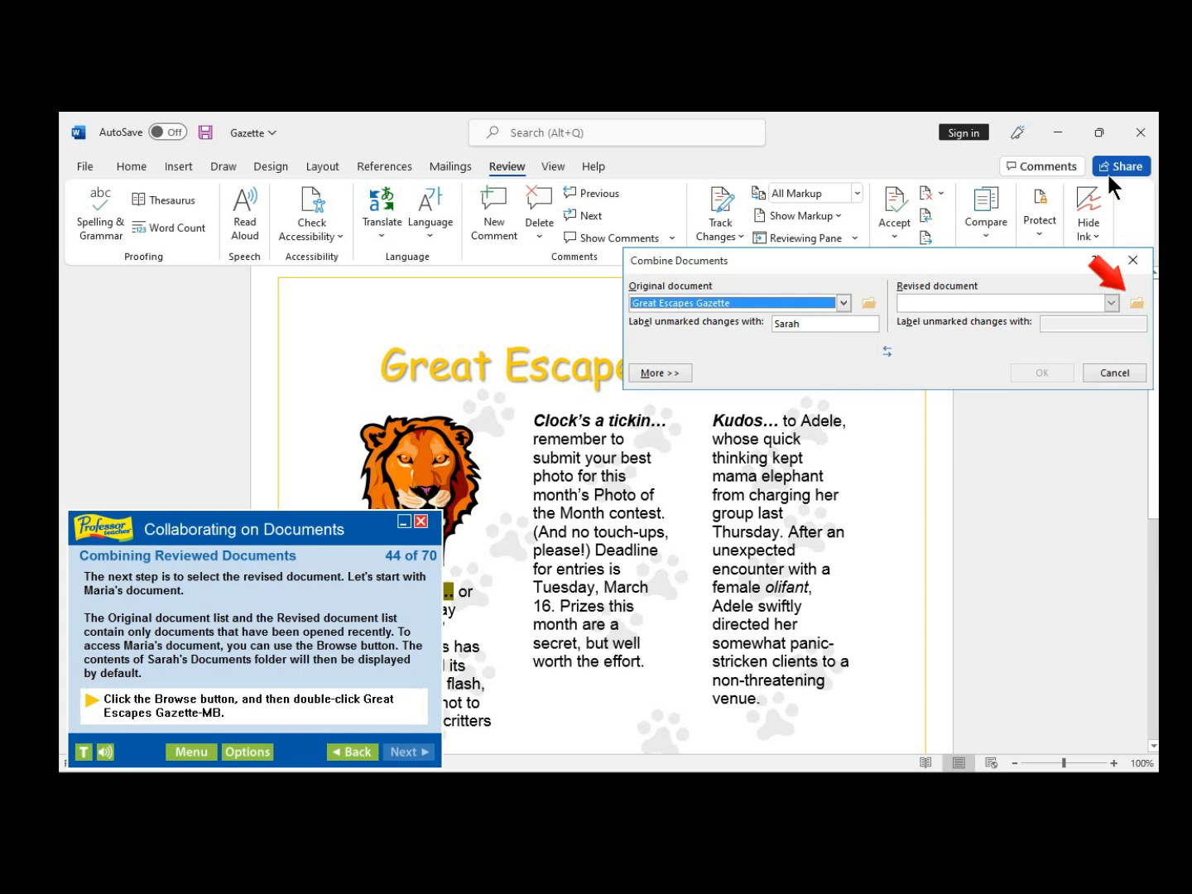
Browse the Documents folder and choose Great Escapes Gazette-MB as the revised document
left_click(1137, 303)
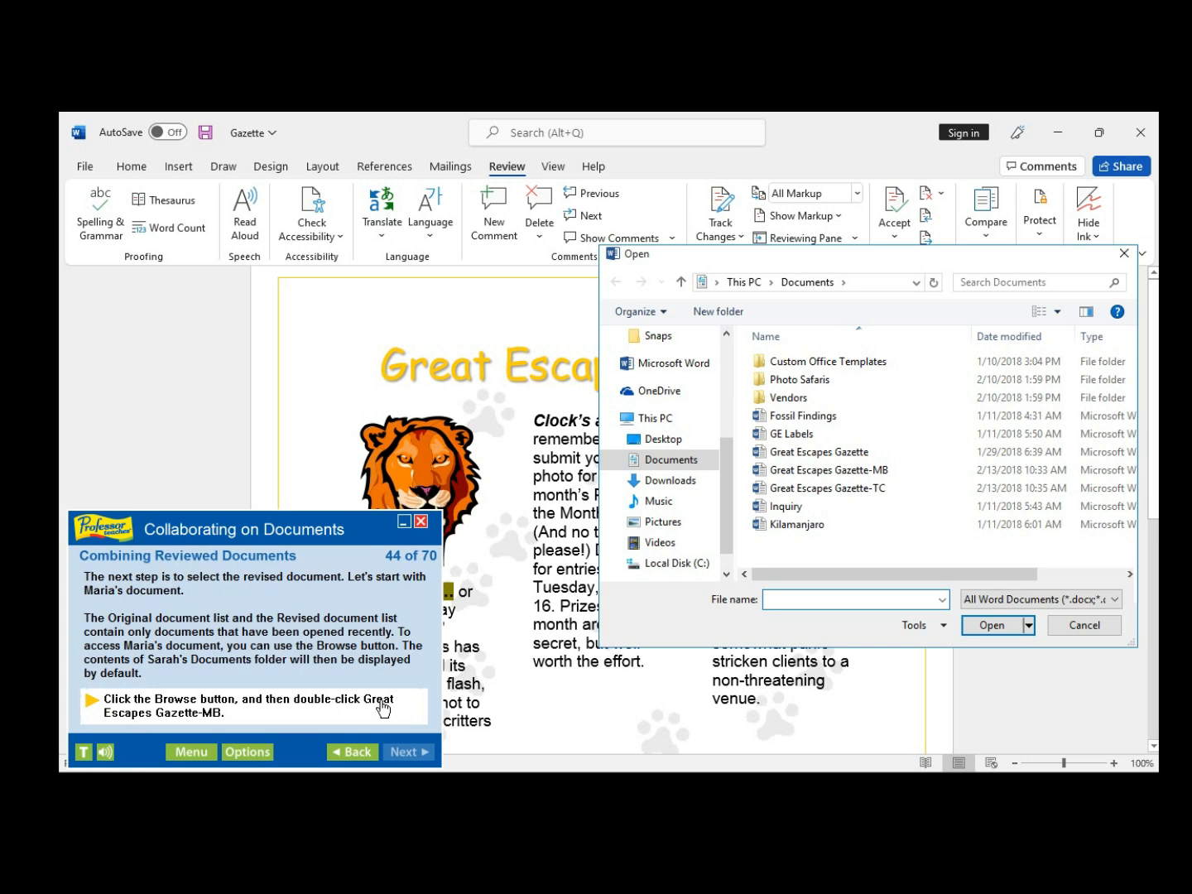
left_click(801, 473)
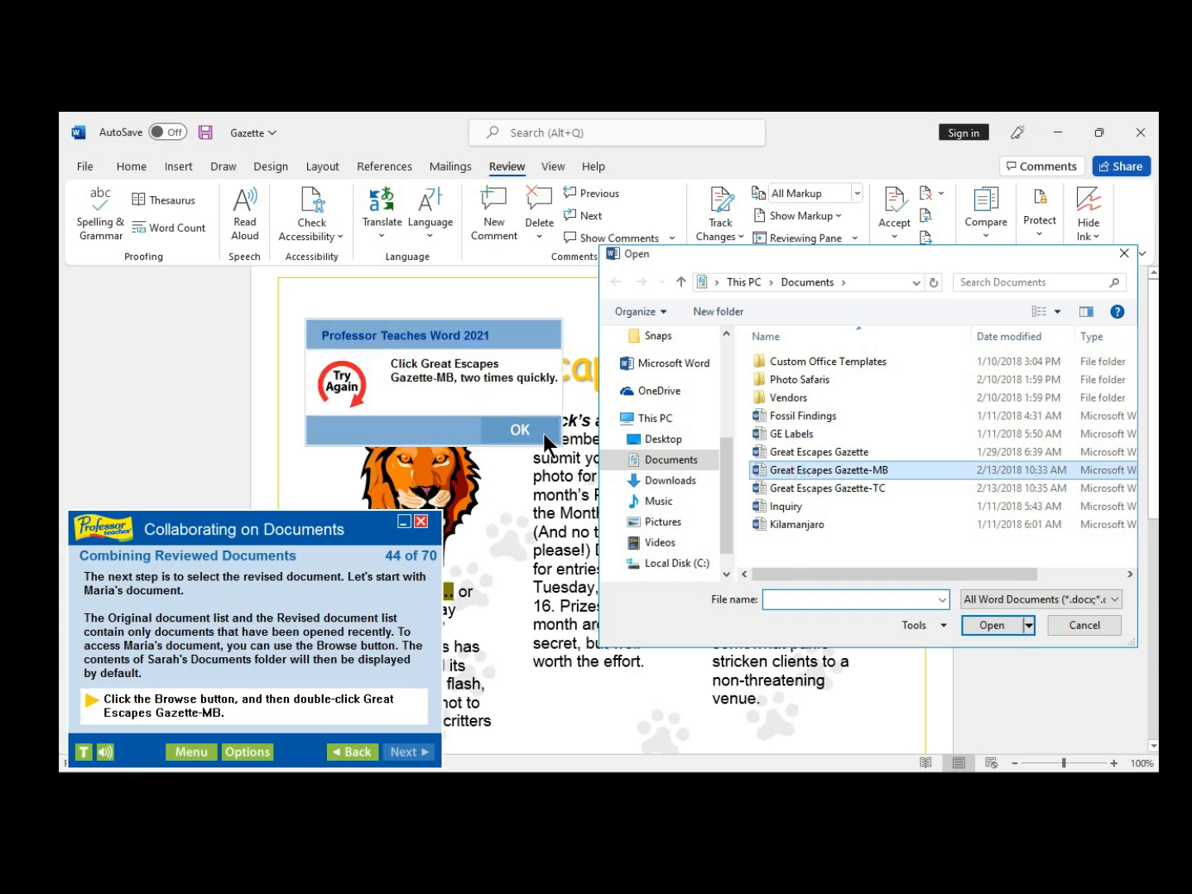
left_click(519, 430)
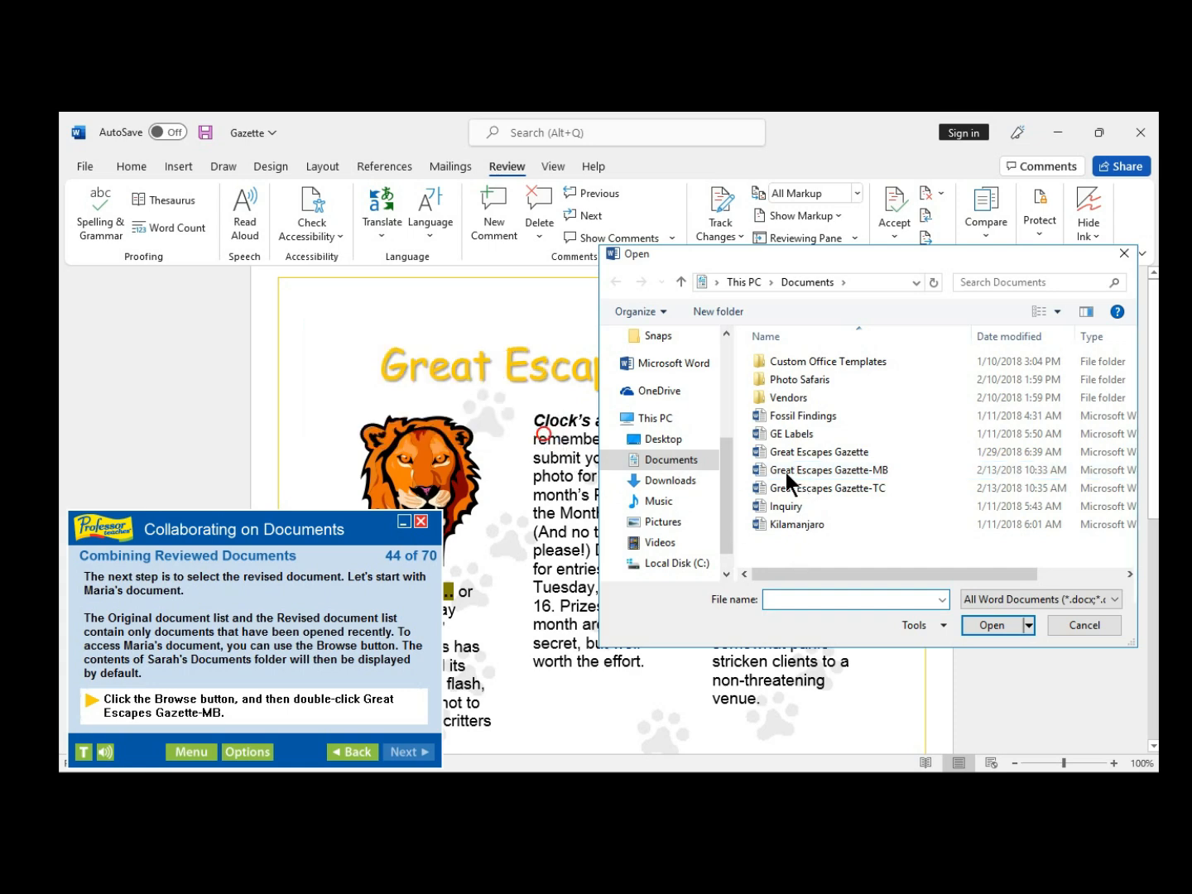
double_click(800, 472)
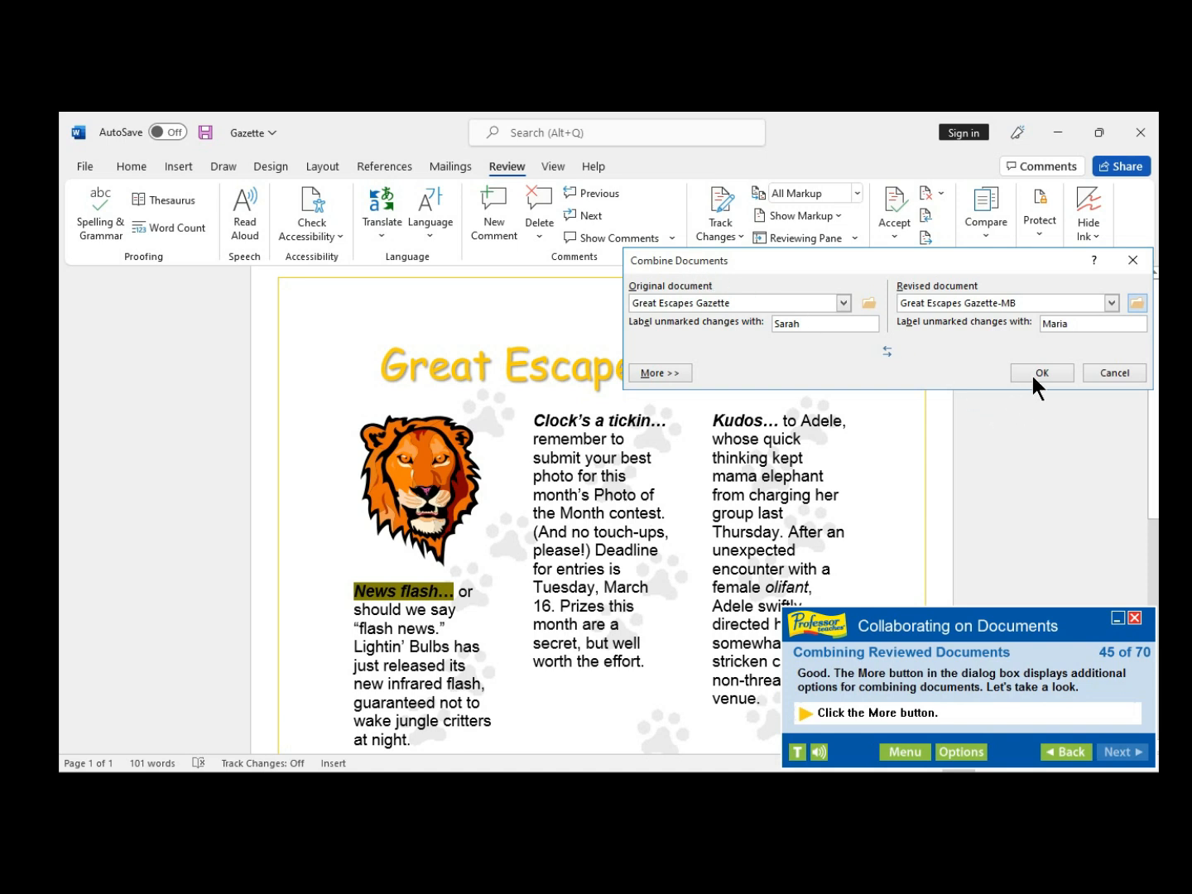
Expand the combine settings, read the lesson's notes on them, and combine the documents with changes shown in the original document
left_click(664, 374)
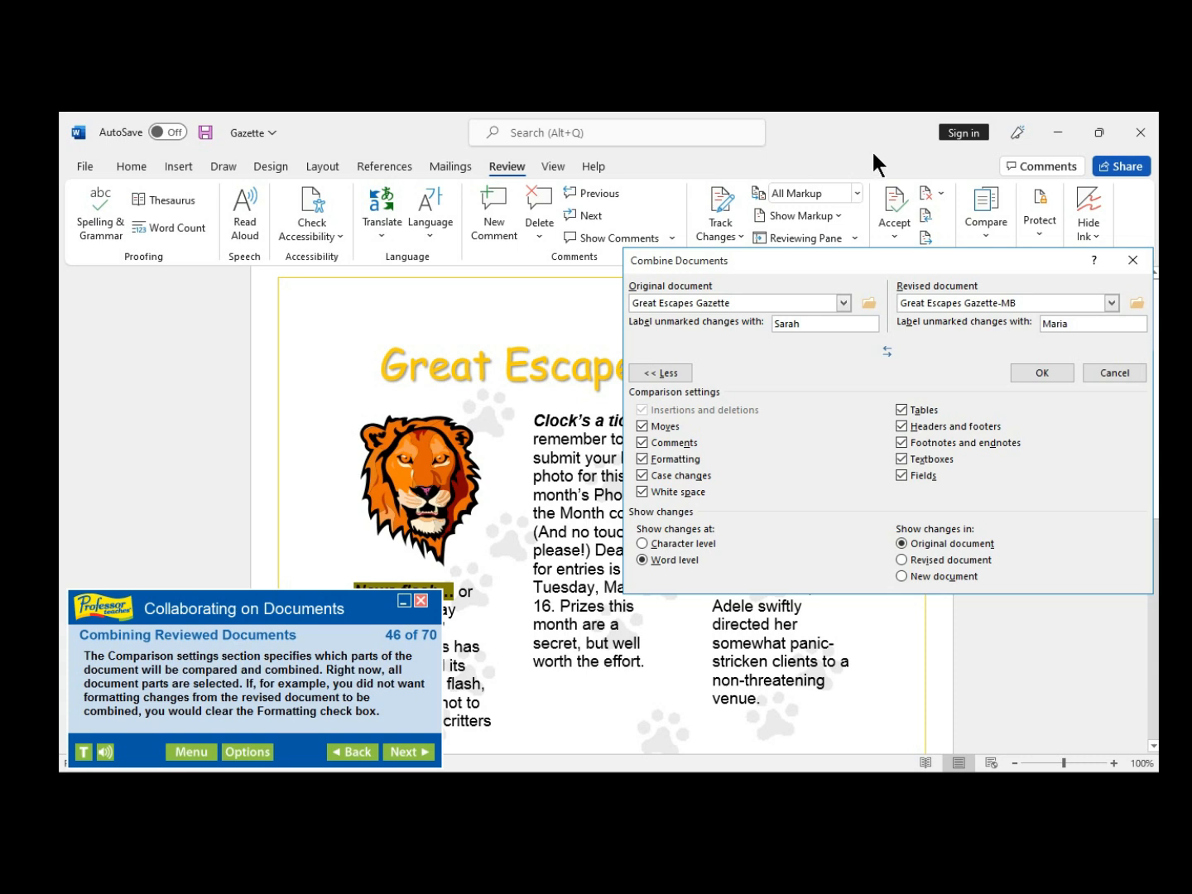
left_click(399, 753)
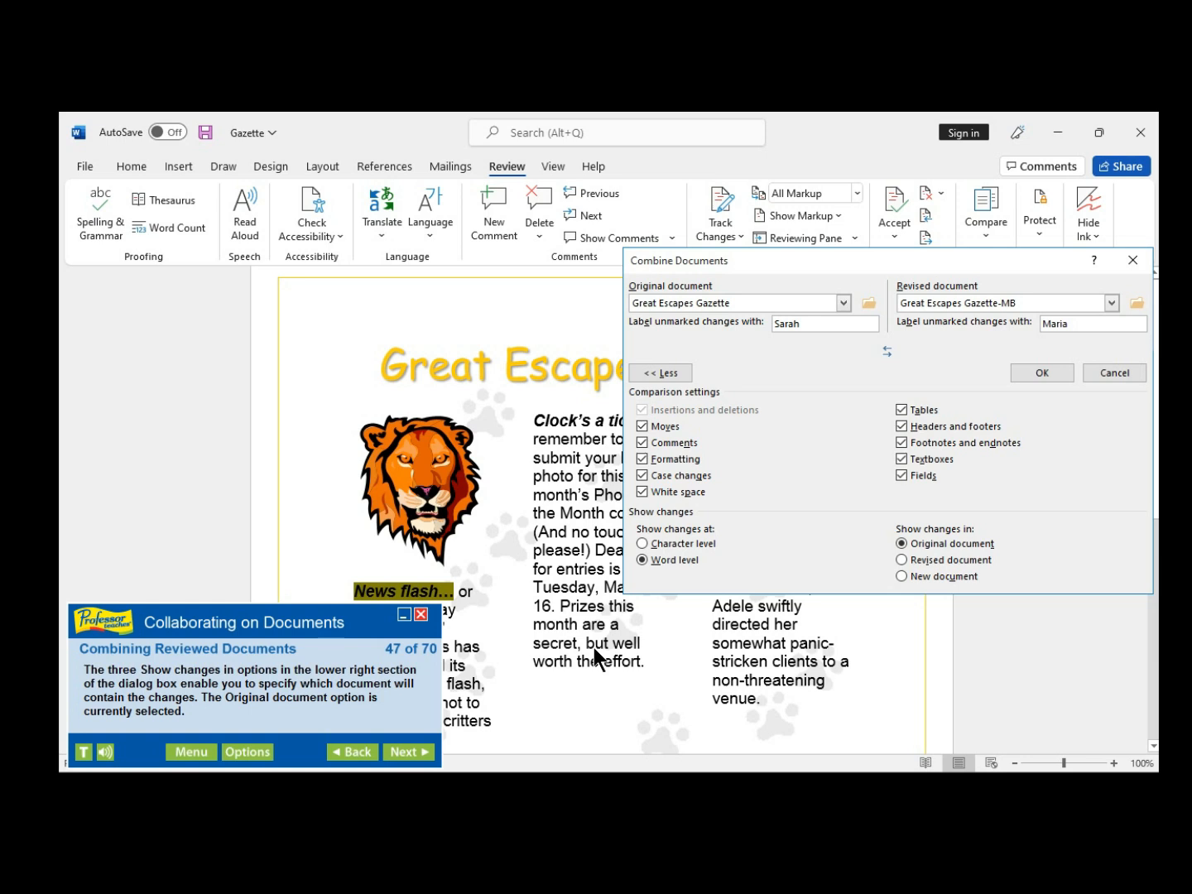
left_click(411, 755)
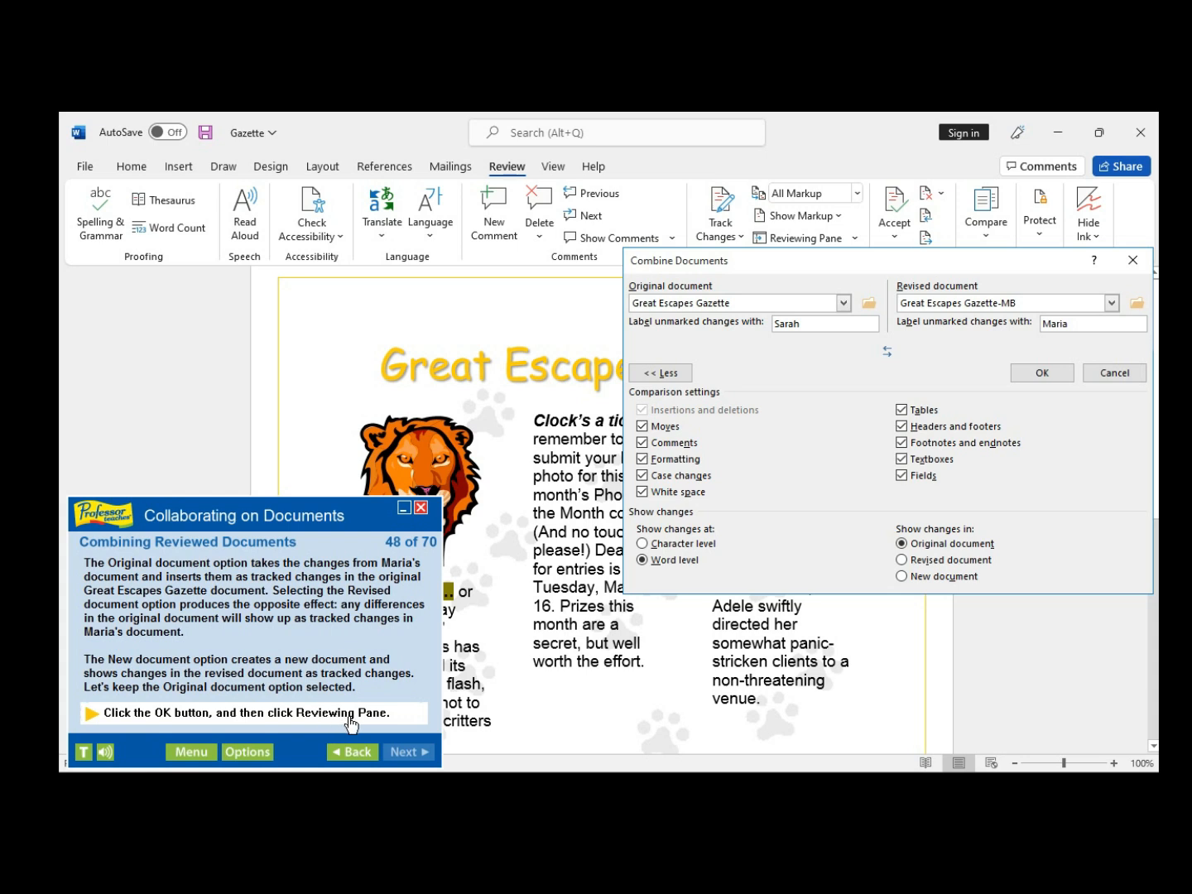
left_click(1042, 374)
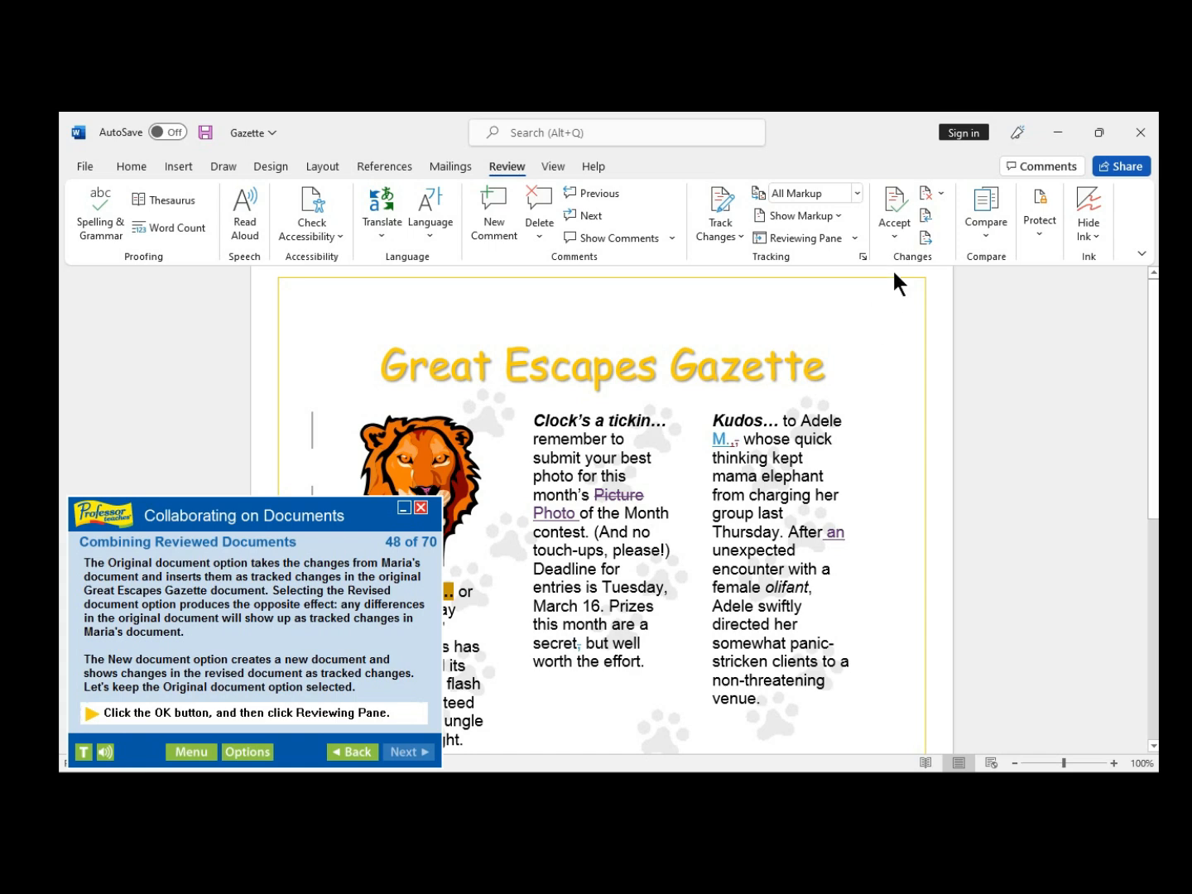
Show the Reviewing Pane and advance the lesson through the combined revisions from both reviewers
left_click(853, 234)
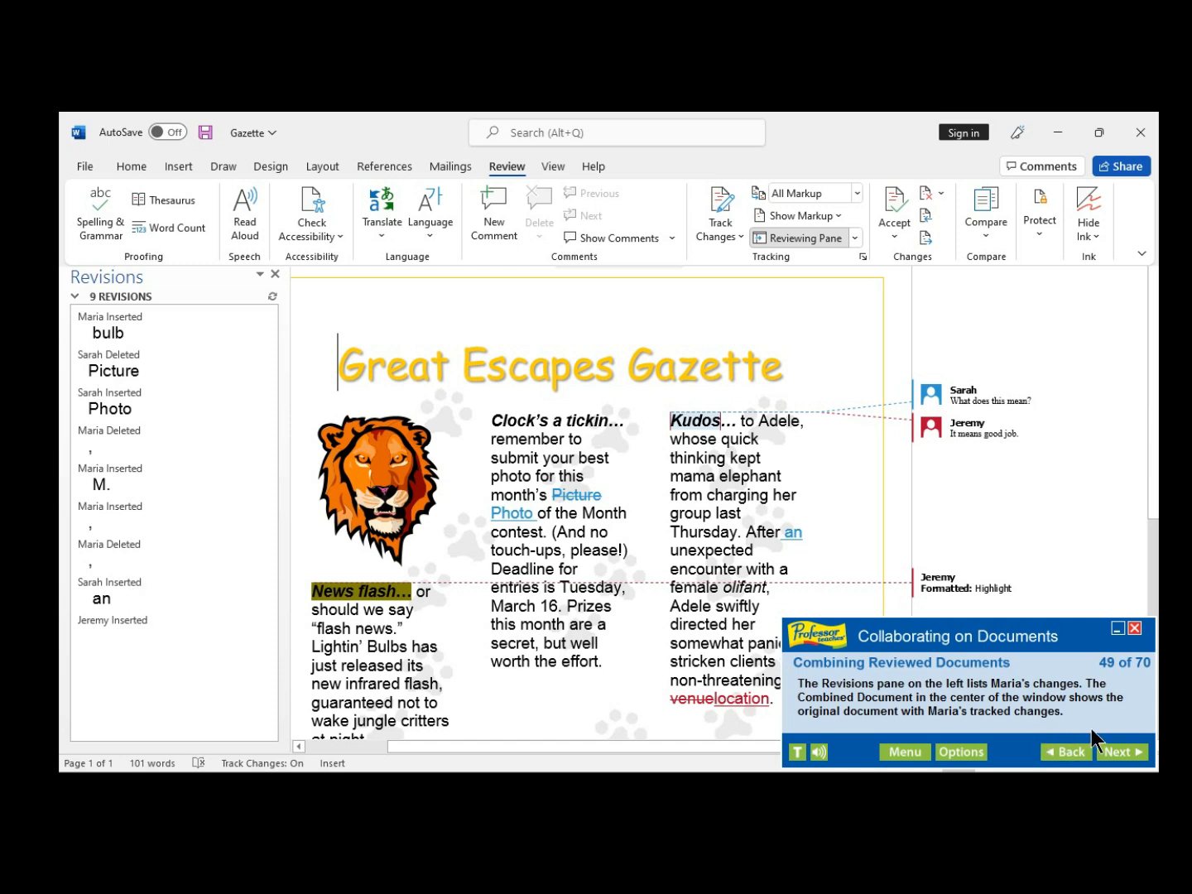
left_click(1130, 756)
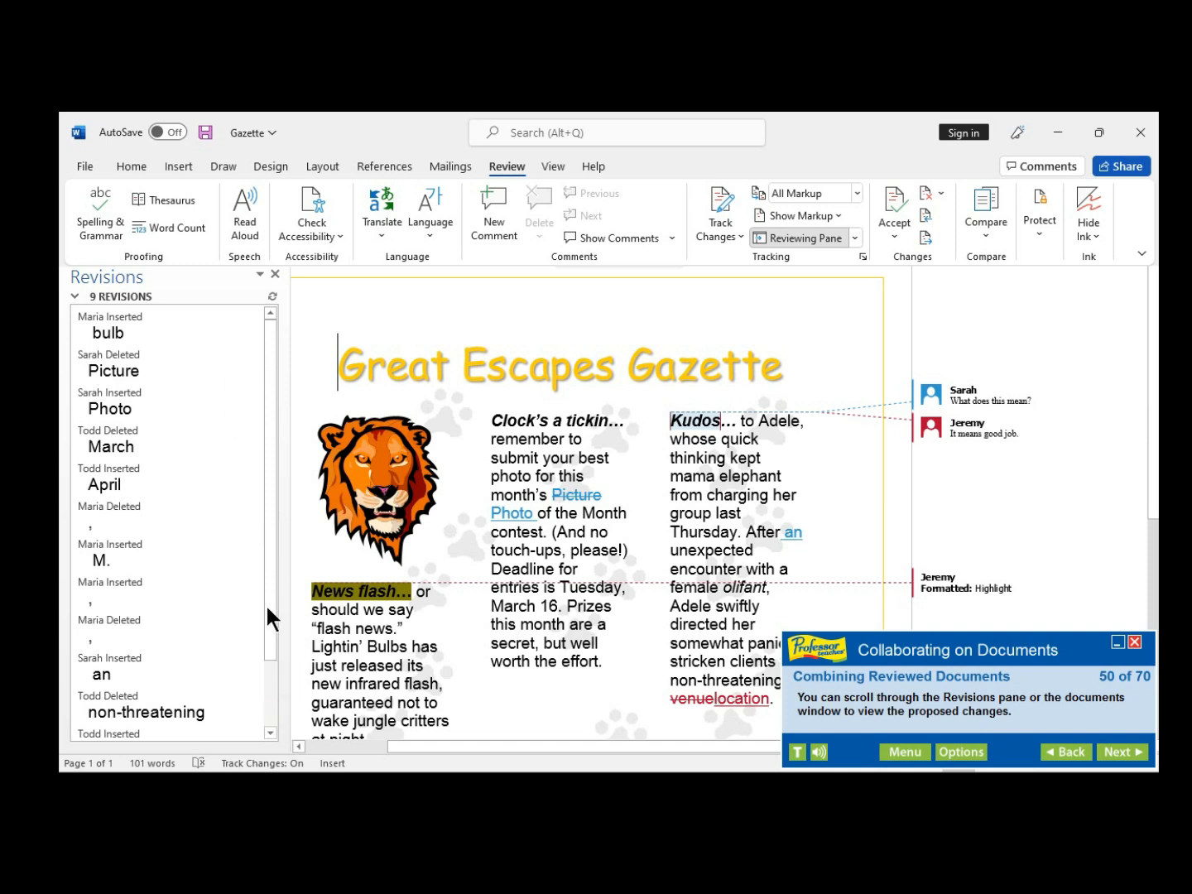
left_click(1136, 761)
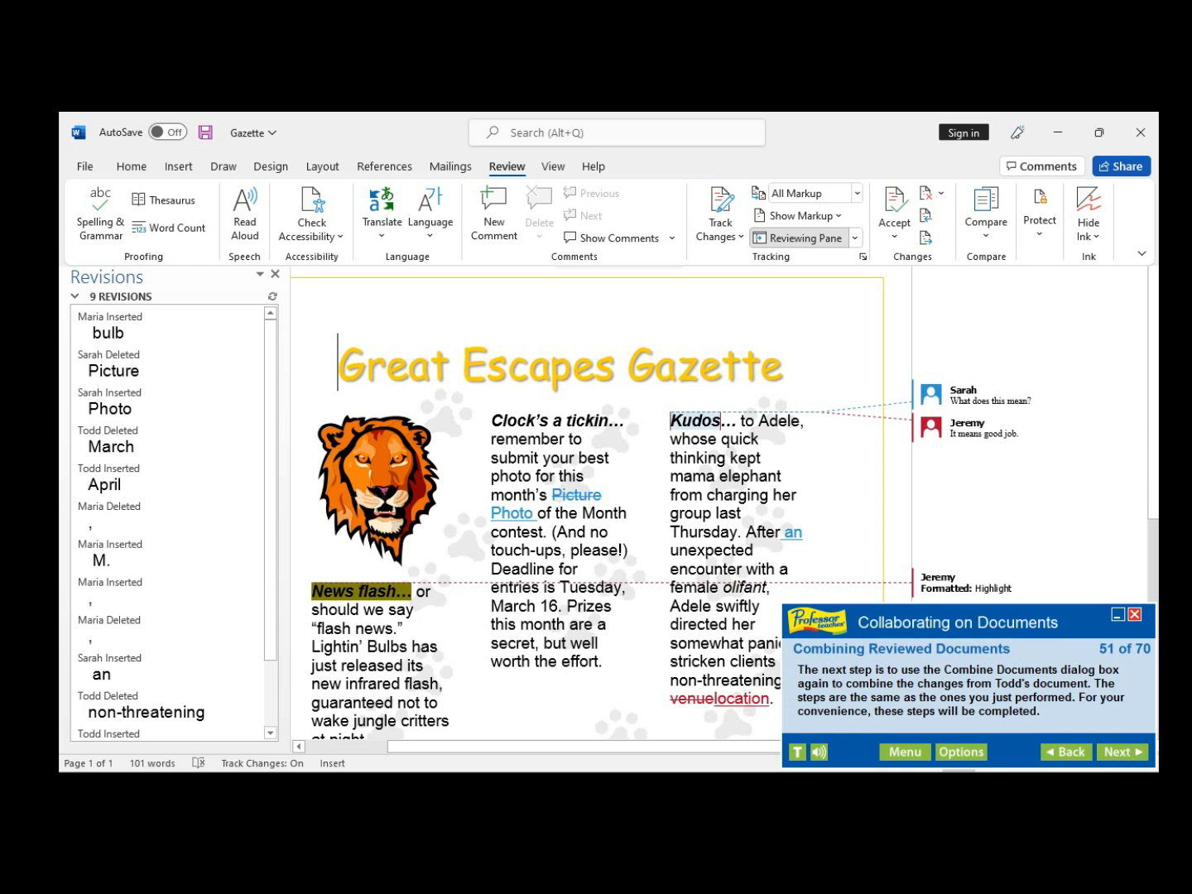
left_click(1129, 754)
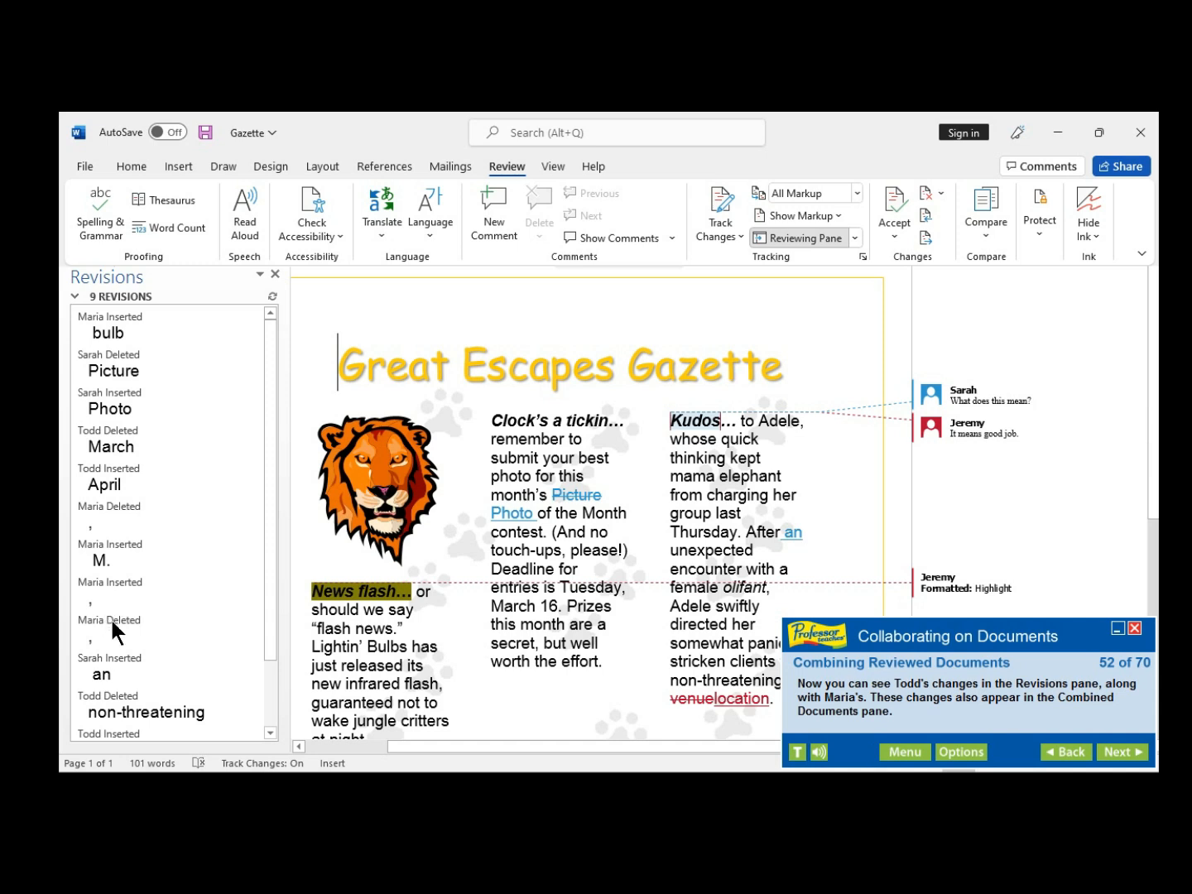
Continue the lesson and accept all tracked changes in the combined newsletter
left_click(1115, 754)
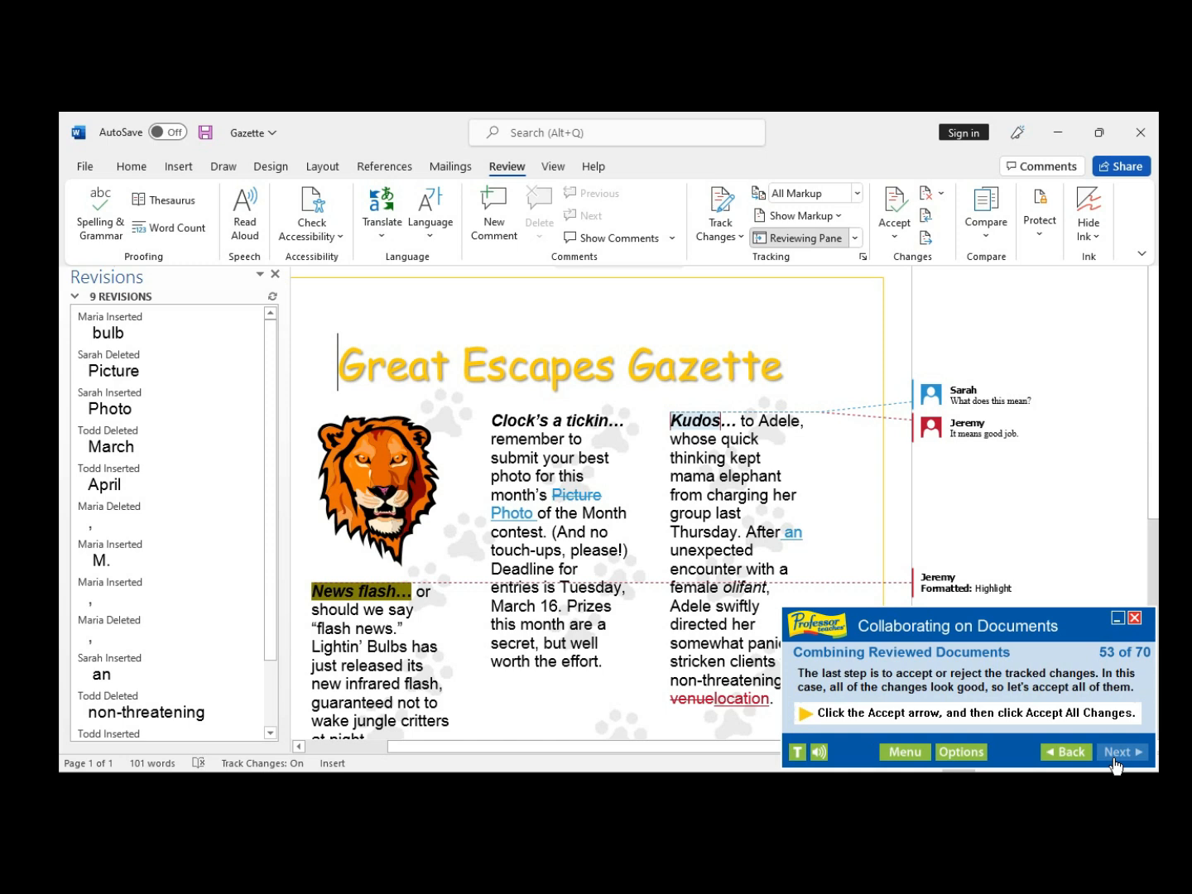
left_click(894, 226)
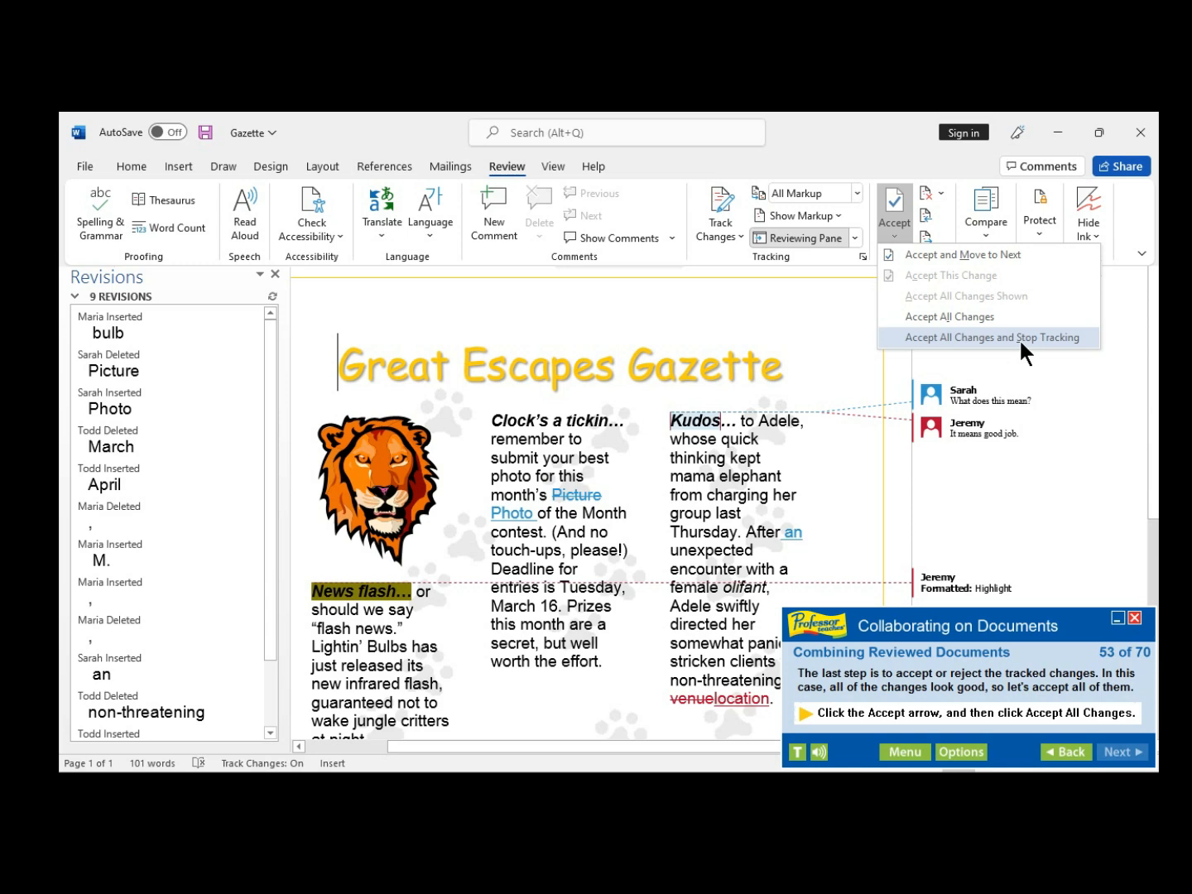
left_click(963, 316)
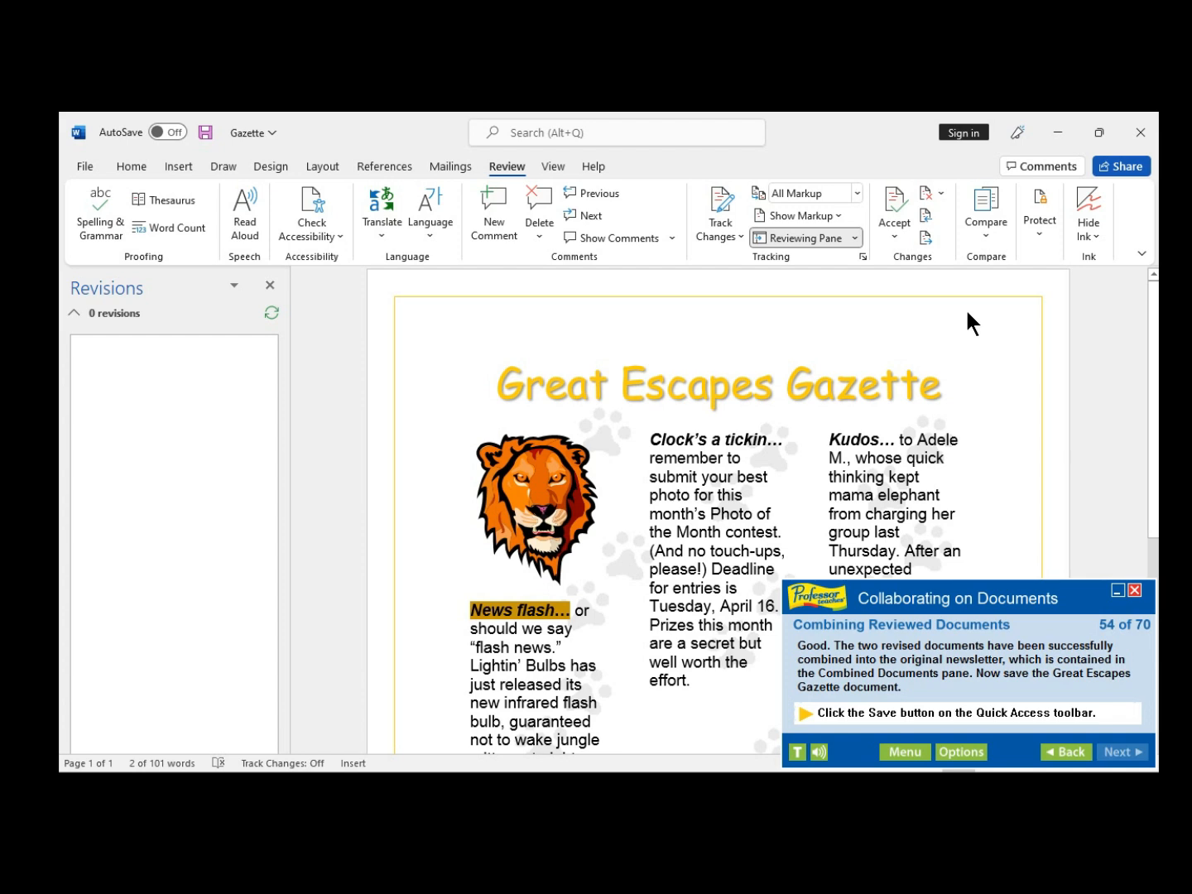
Save the combined Great Escapes Gazette document
left_click(209, 138)
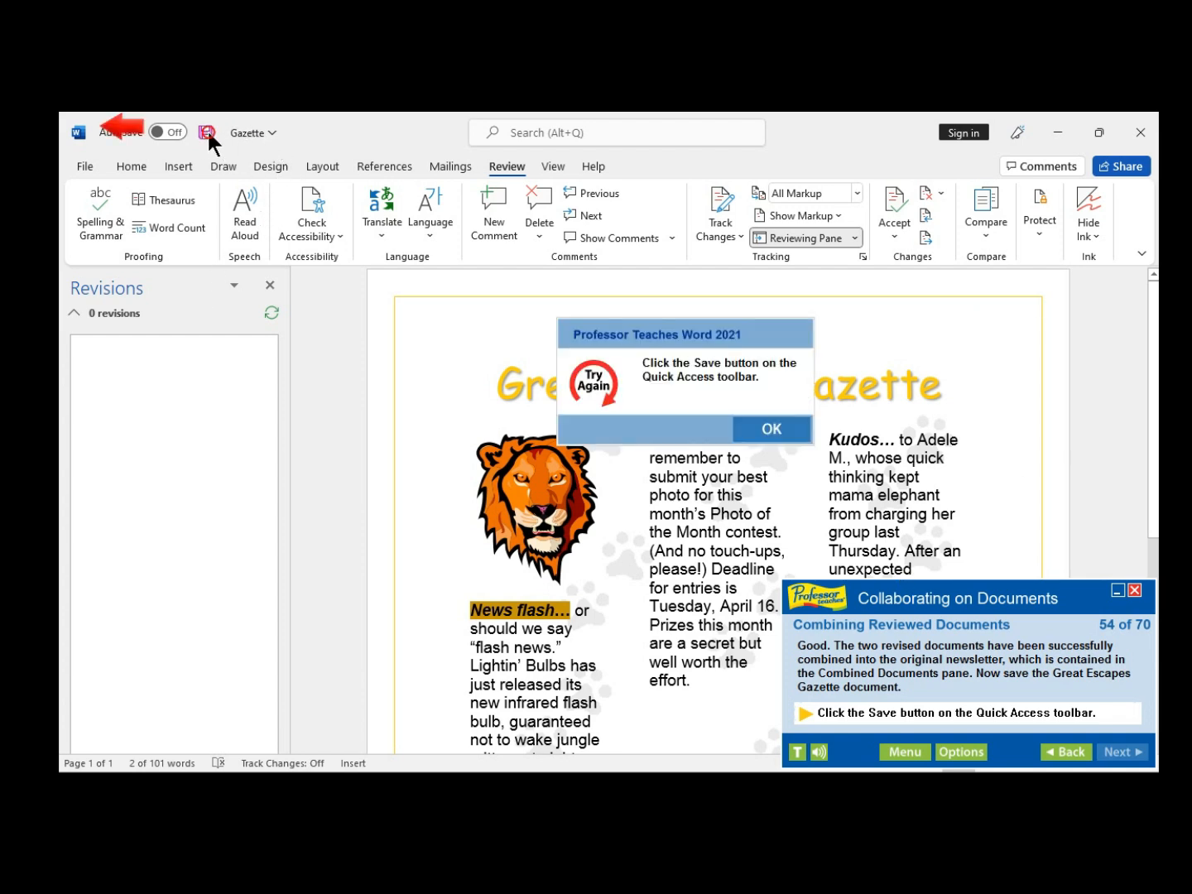
left_click(769, 427)
left_click(75, 133)
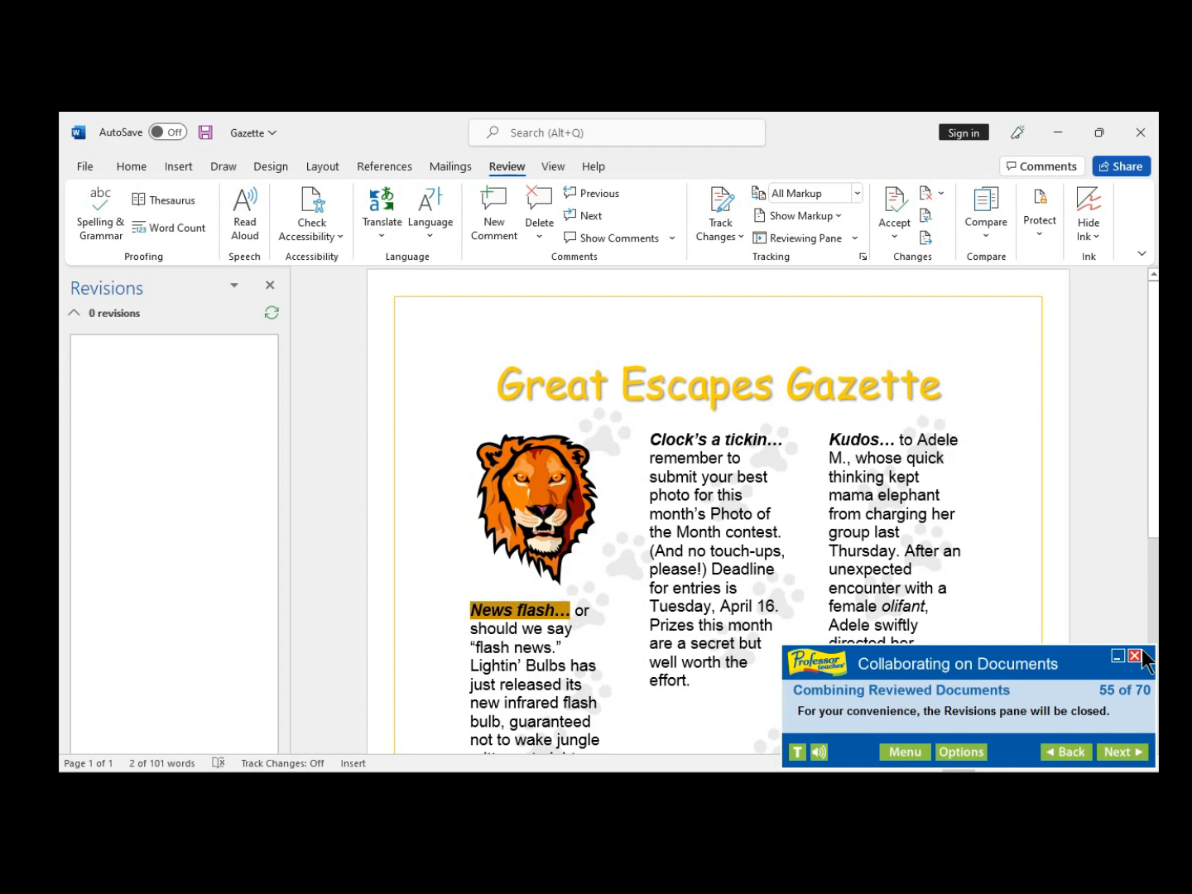
Continue to the Document Inspector topic and inspect the Great Escapes Gazette document for all components
left_click(1123, 755)
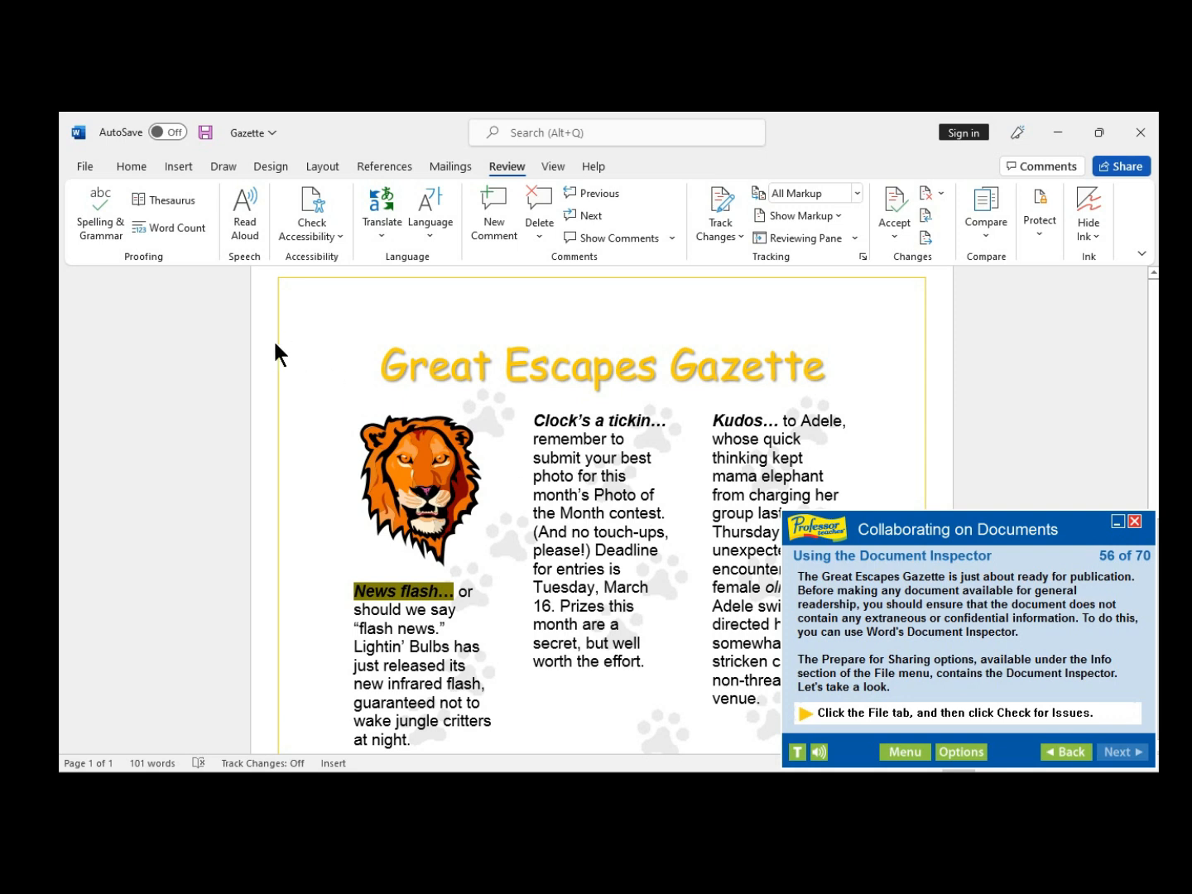
left_click(81, 168)
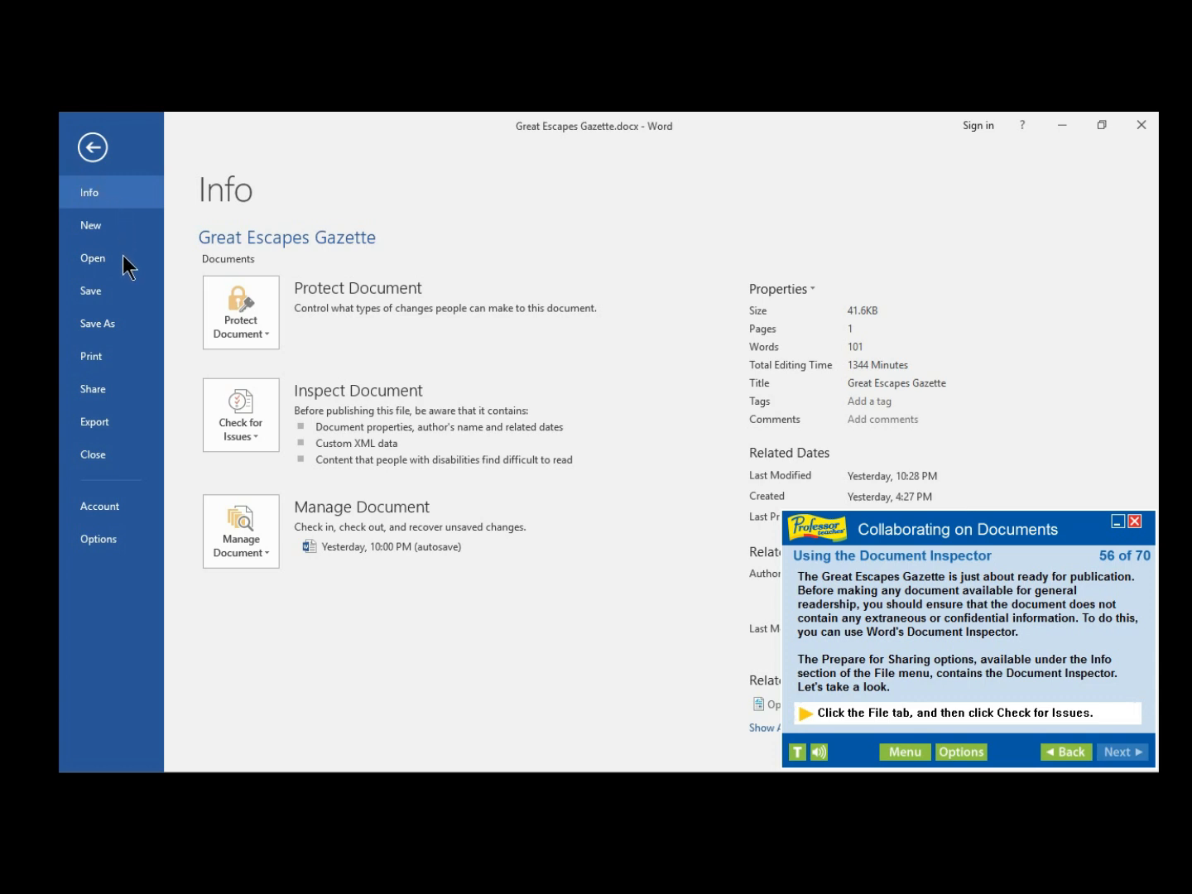
left_click(156, 354)
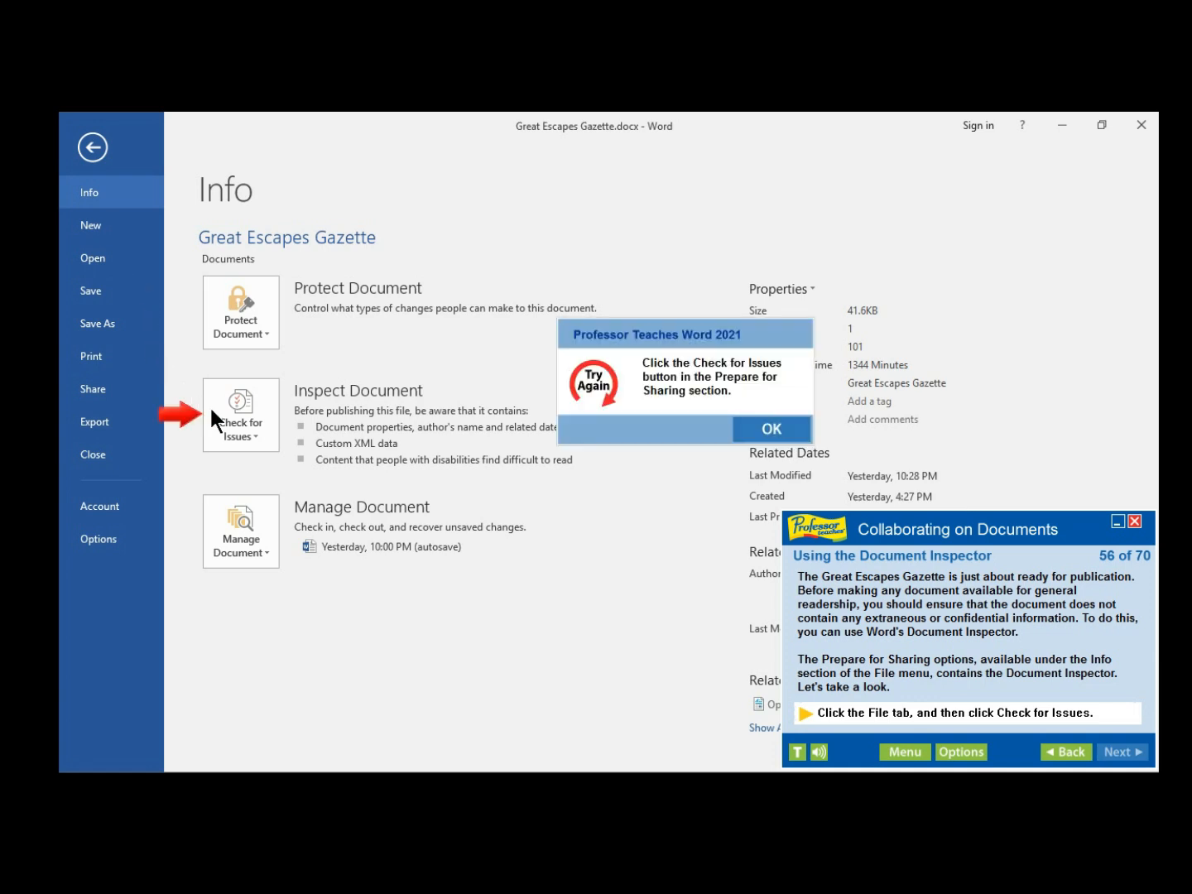
left_click(764, 427)
left_click(250, 434)
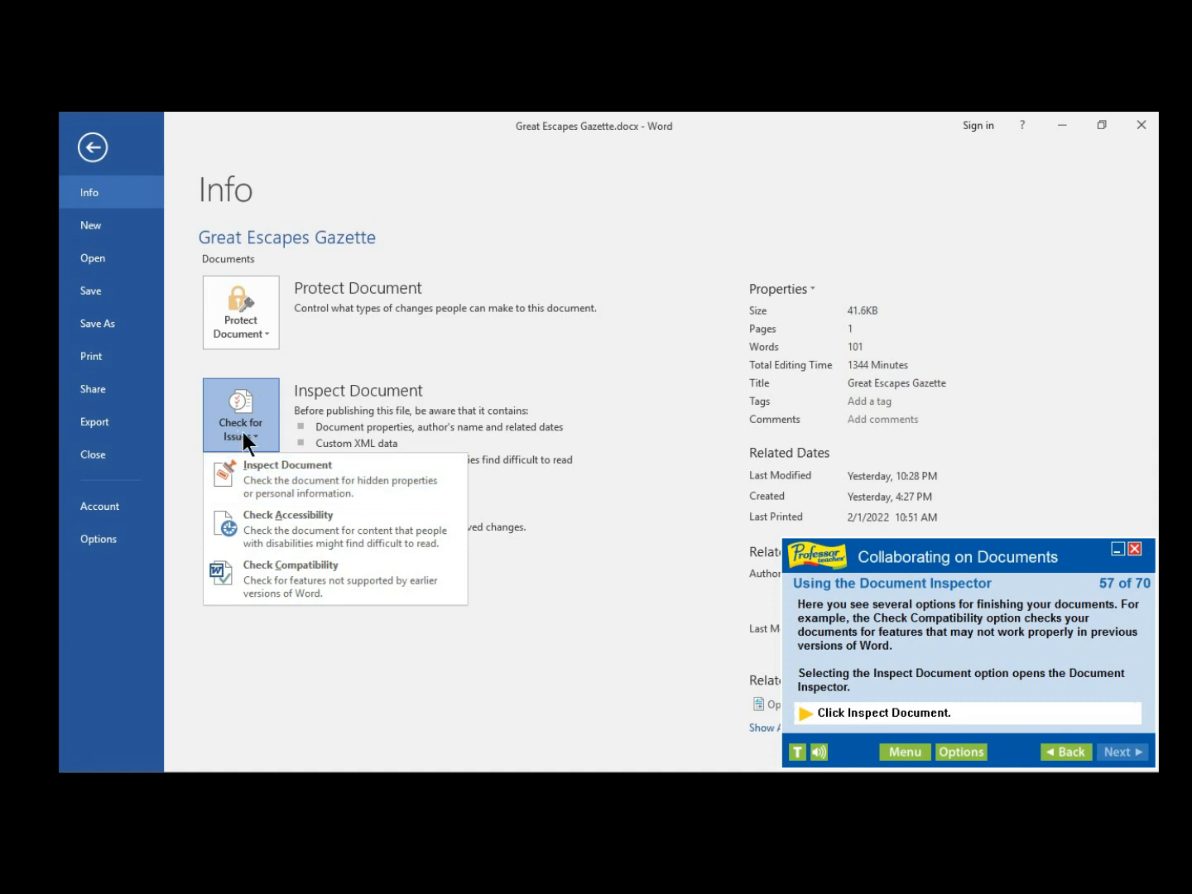
left_click(273, 478)
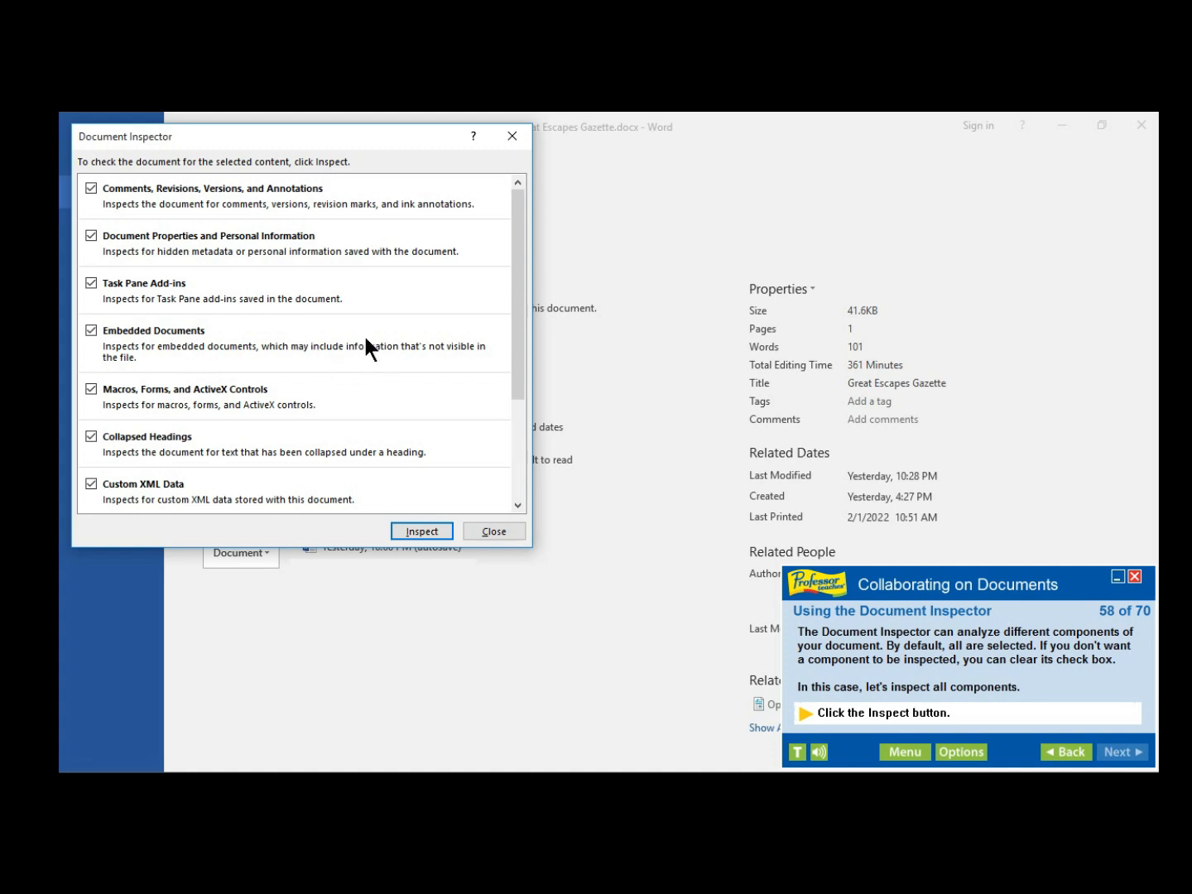
left_click(424, 534)
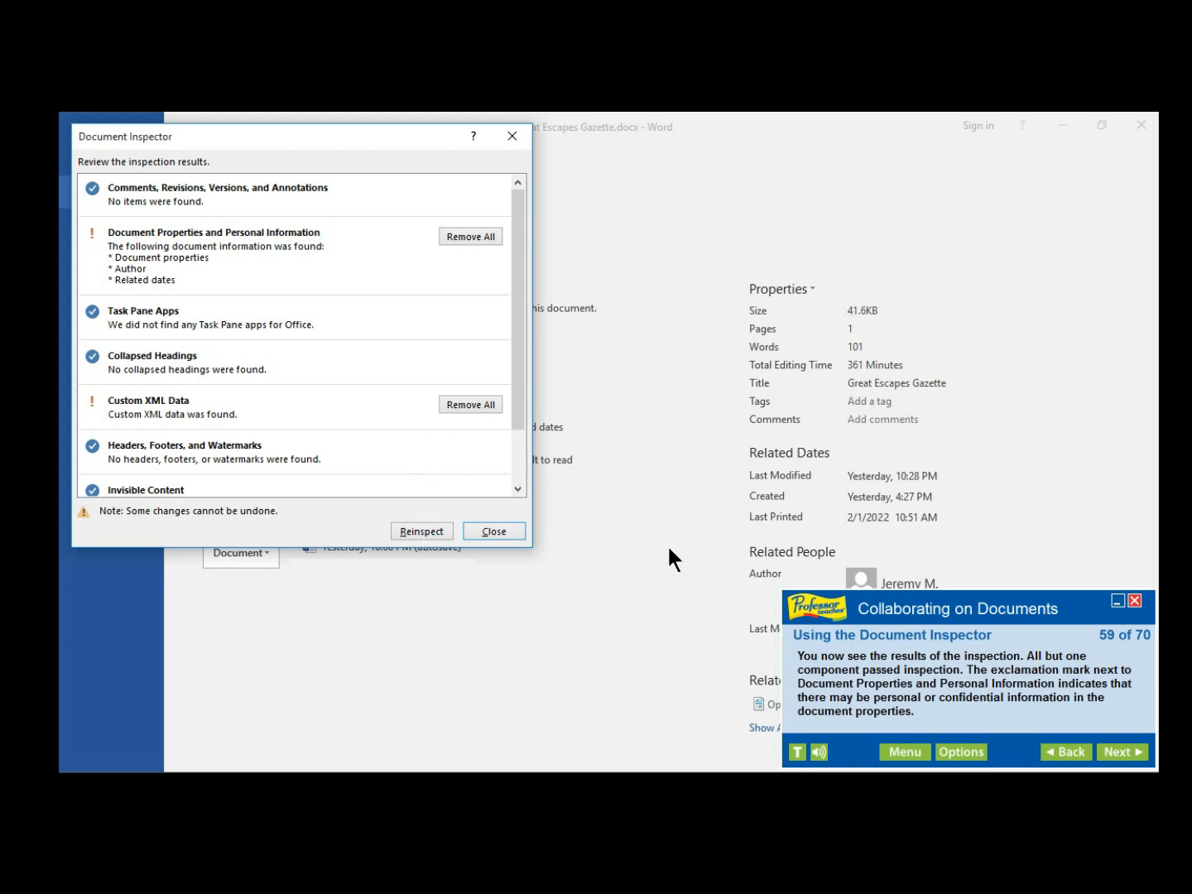
Review the inspection results, close the Document Inspector without removing anything, and return to the newsletter
left_click(1127, 751)
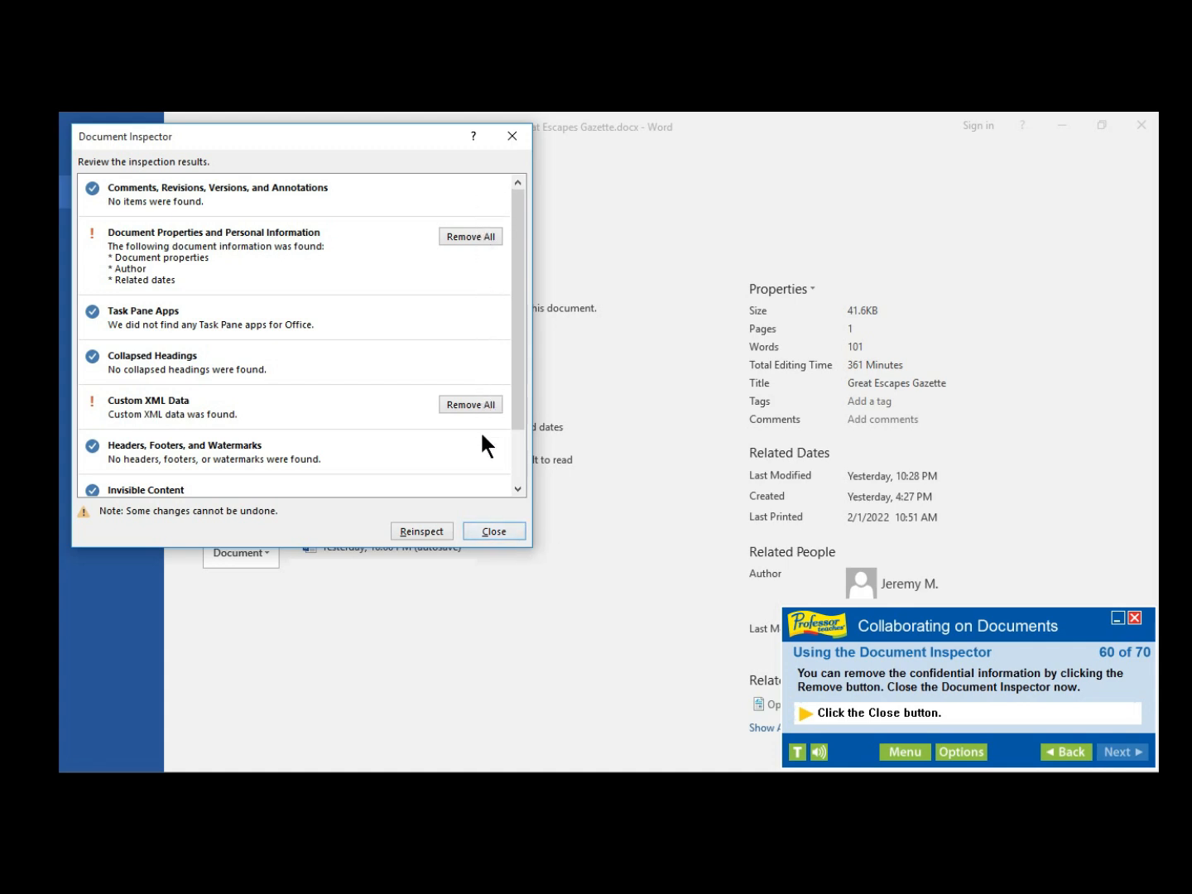
left_click(497, 526)
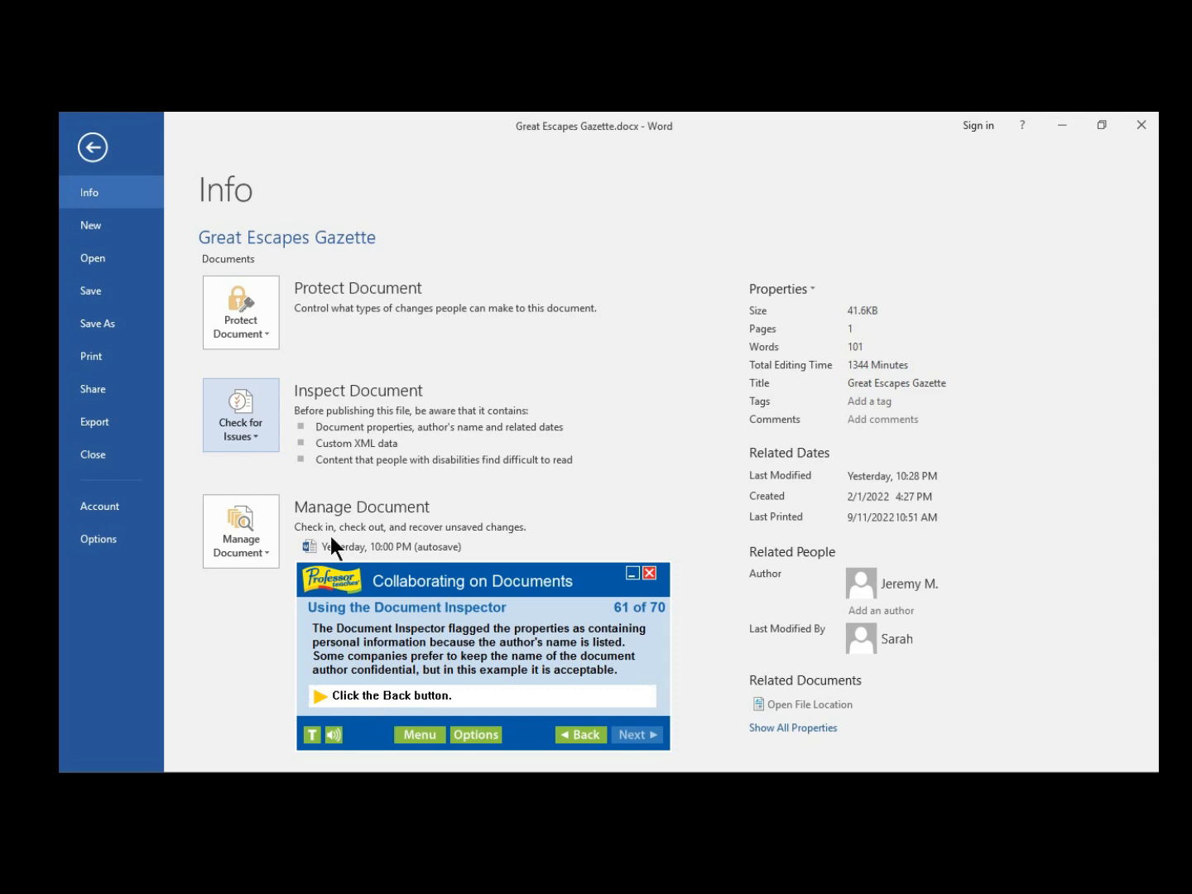
left_click(93, 147)
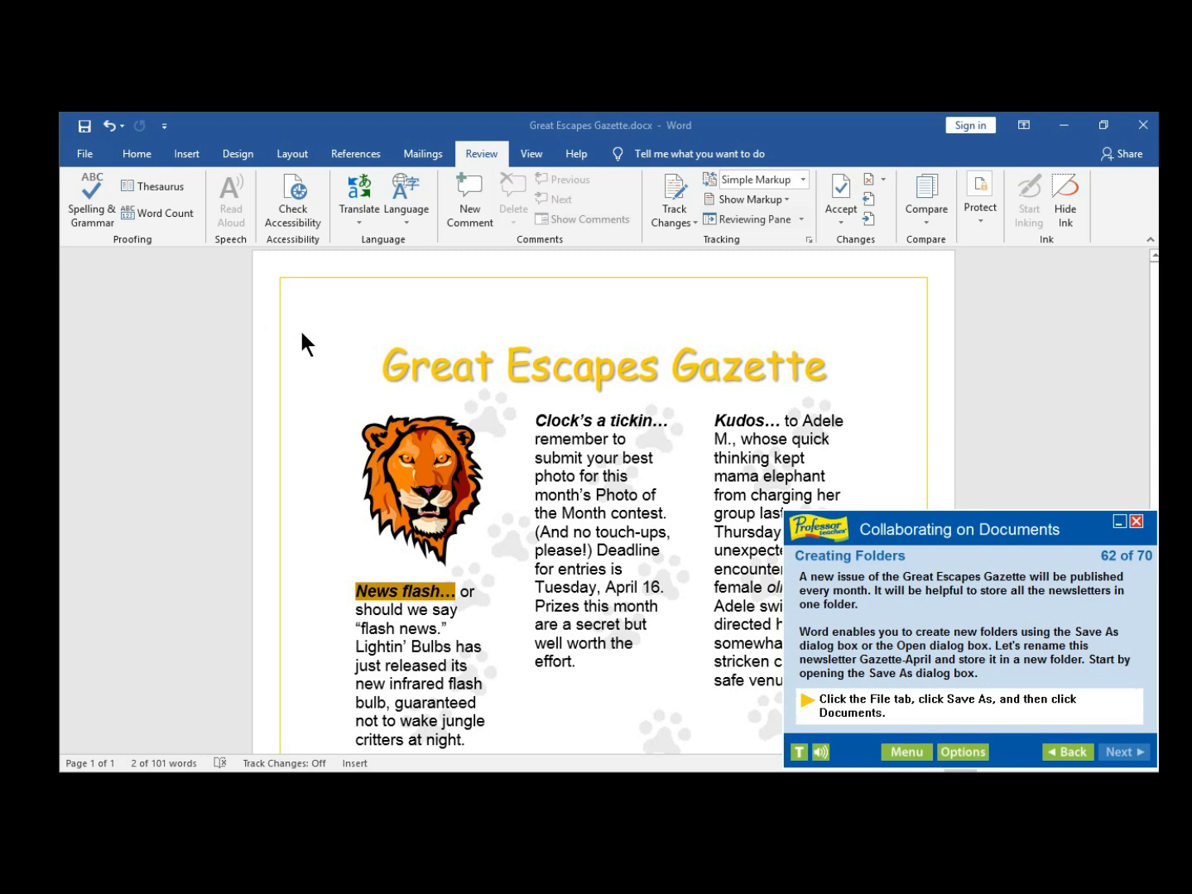
Start saving the newsletter under a new name in Documents and create a new folder there named Gazettes
left_click(85, 159)
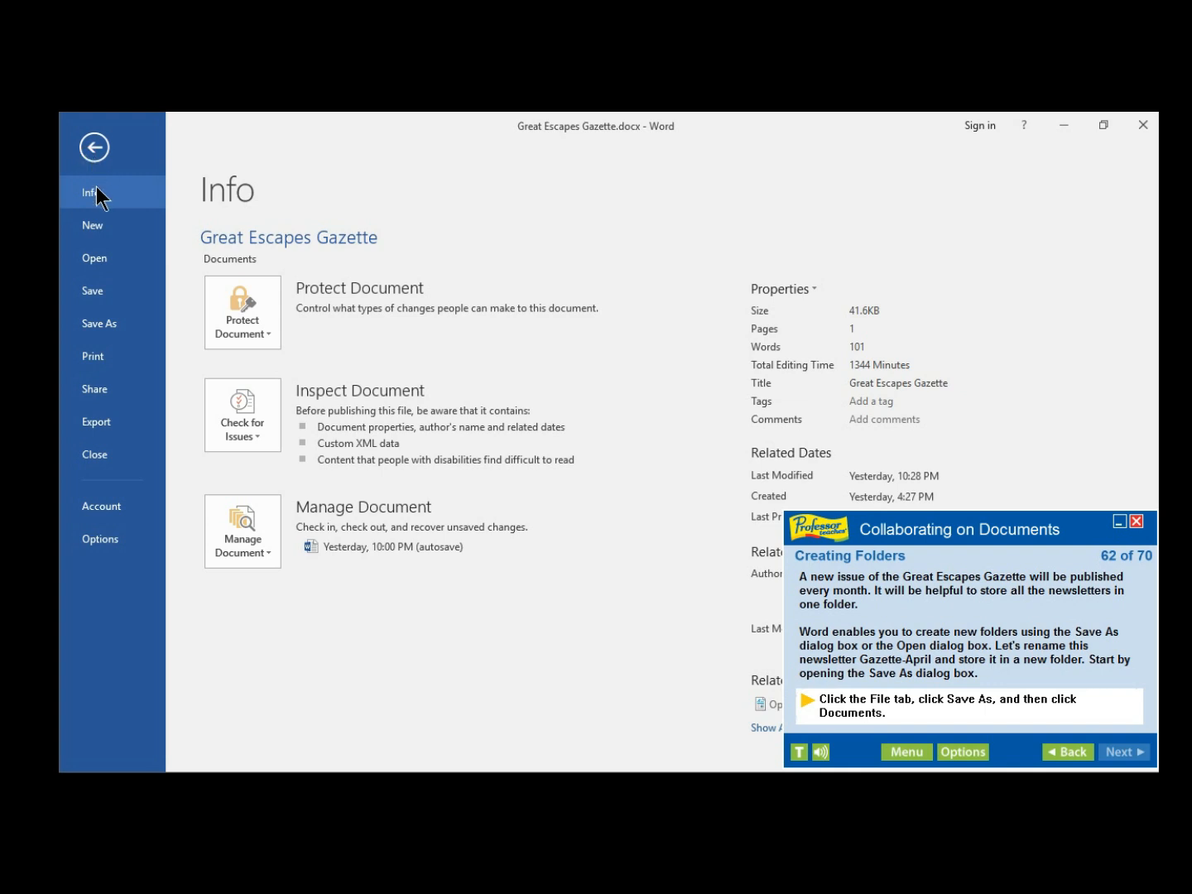
left_click(111, 324)
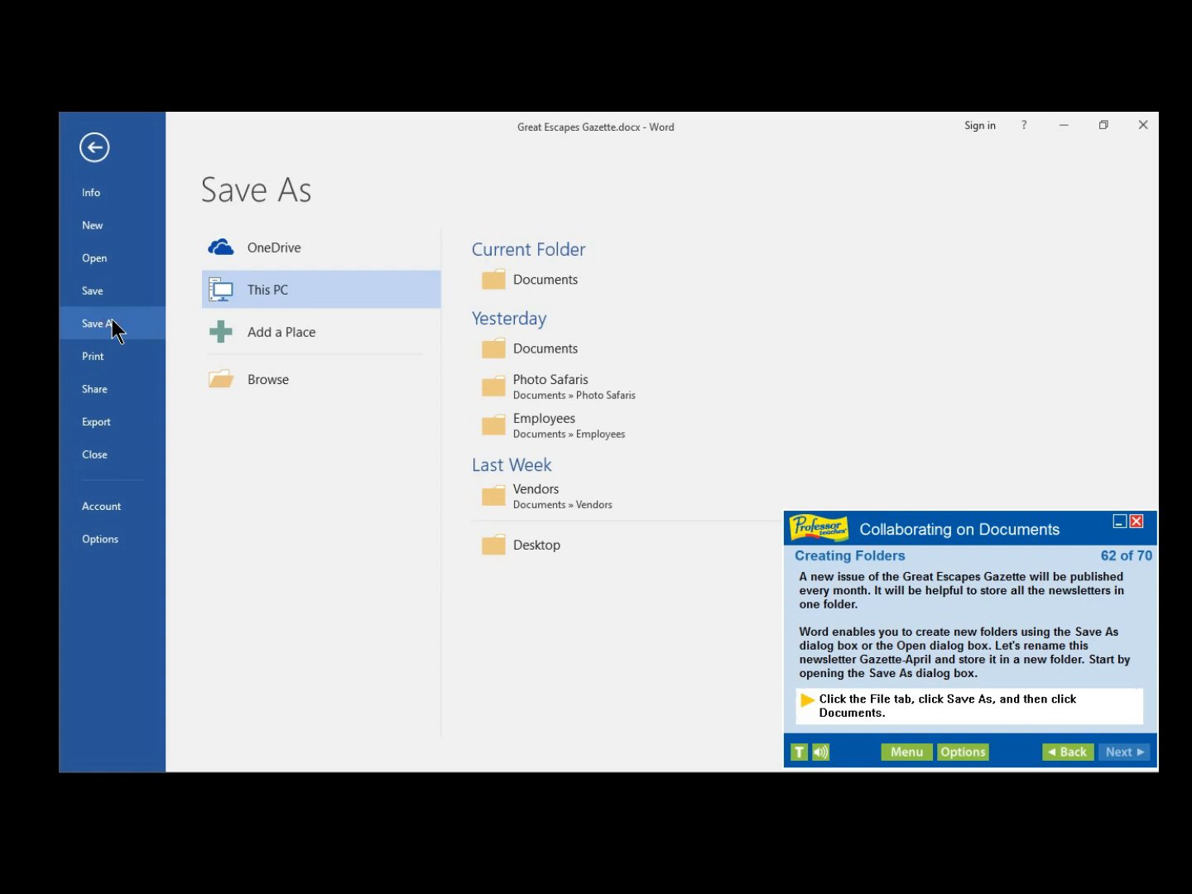
left_click(509, 277)
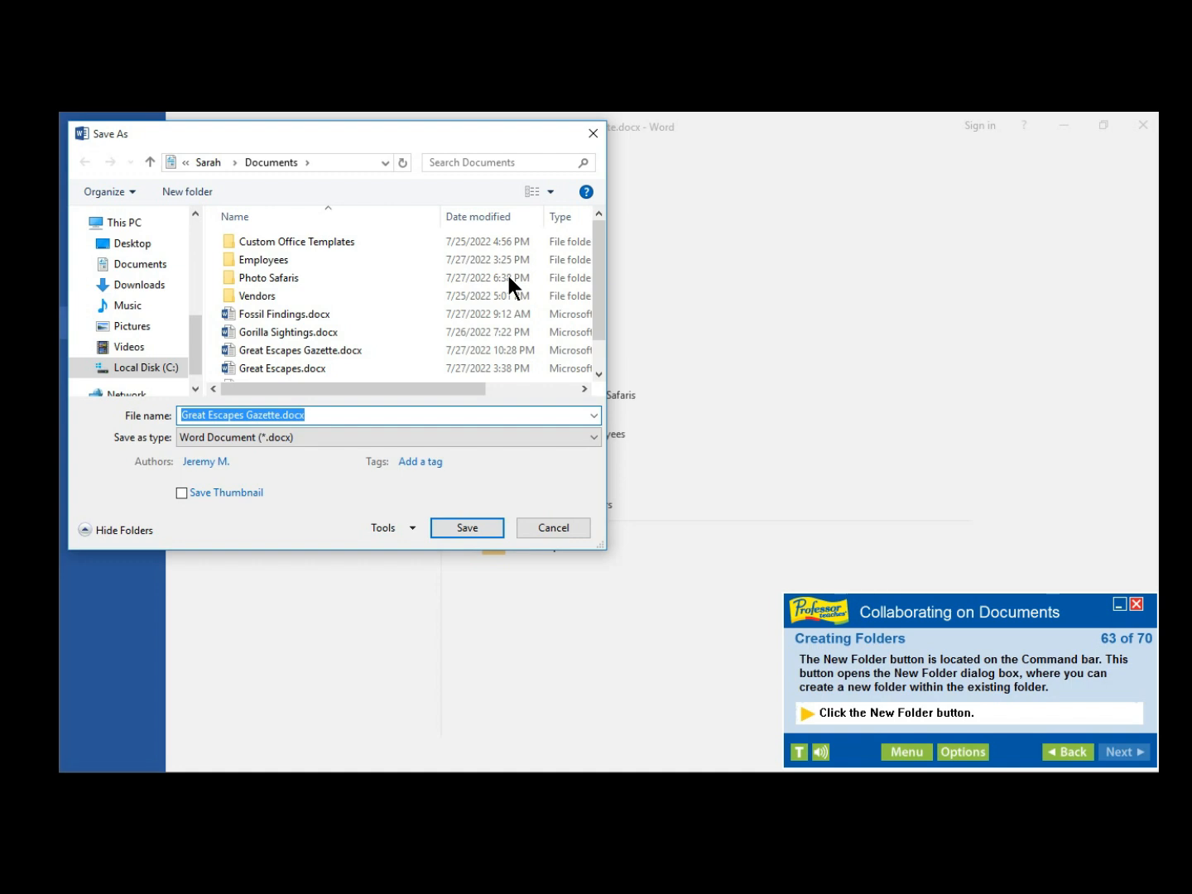
left_click(183, 193)
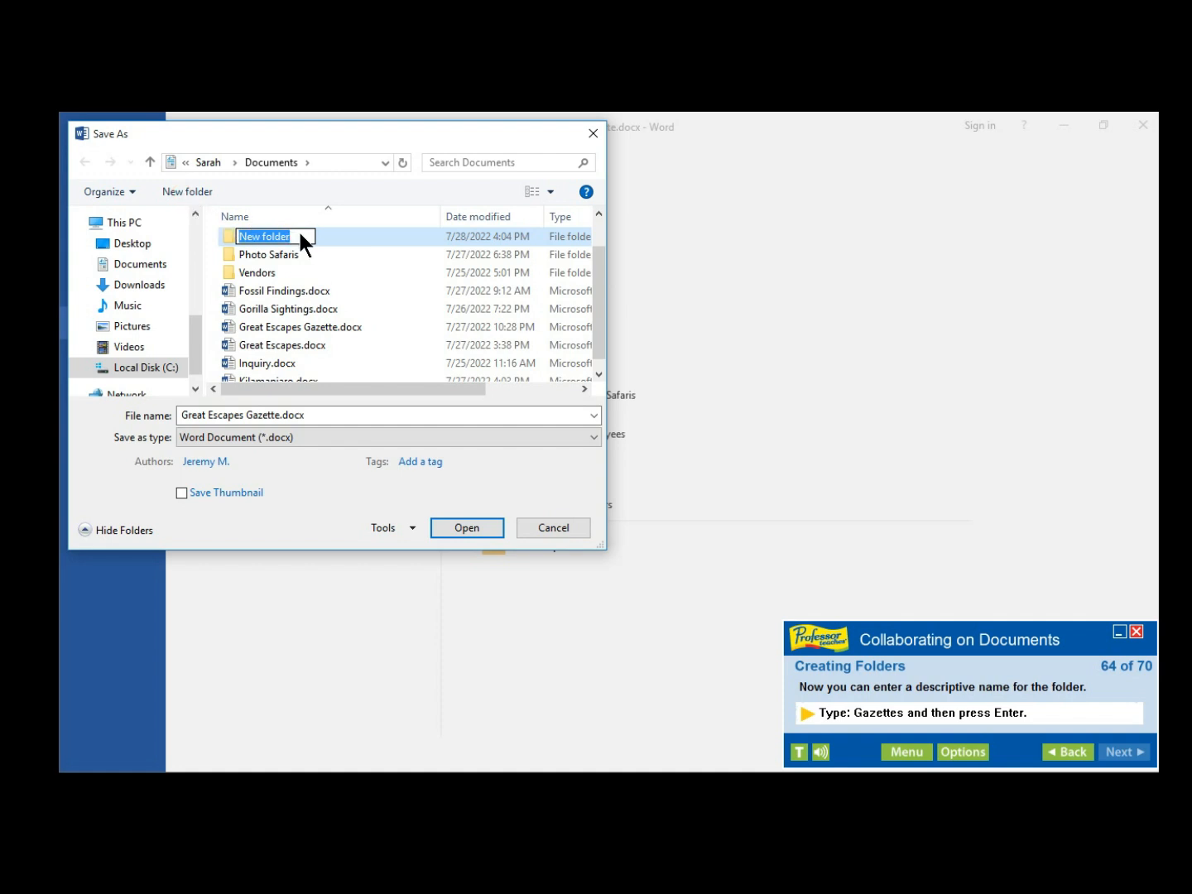
type("Gazettes")
left_click(301, 233)
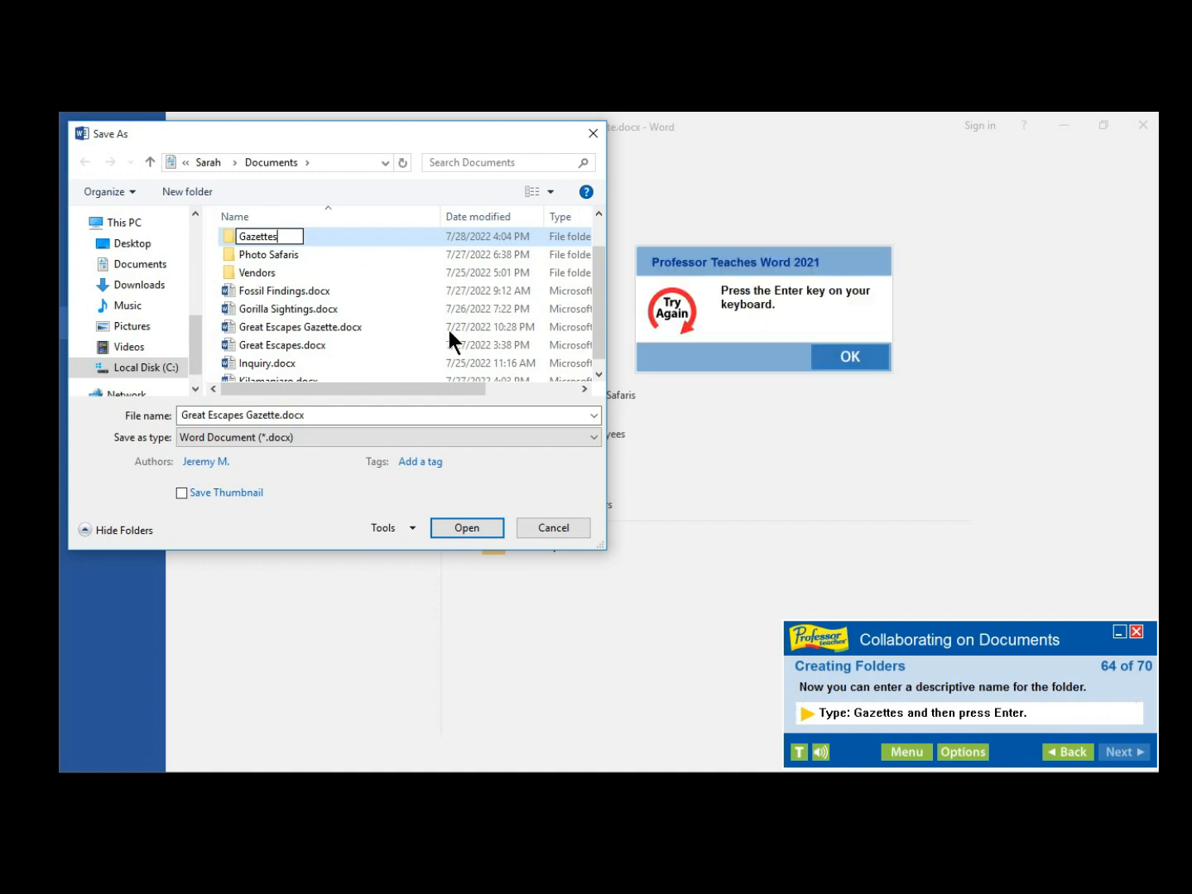
left_click(832, 361)
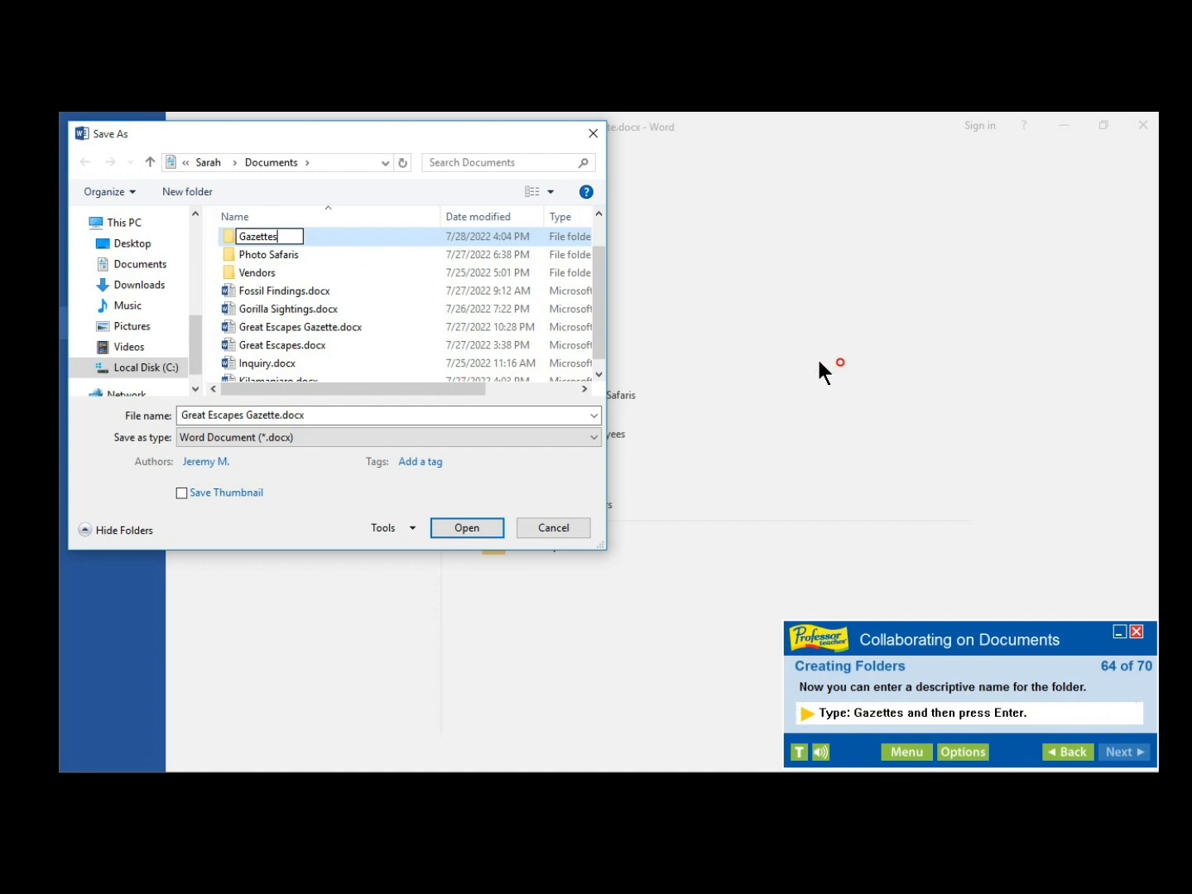
left_click(495, 288)
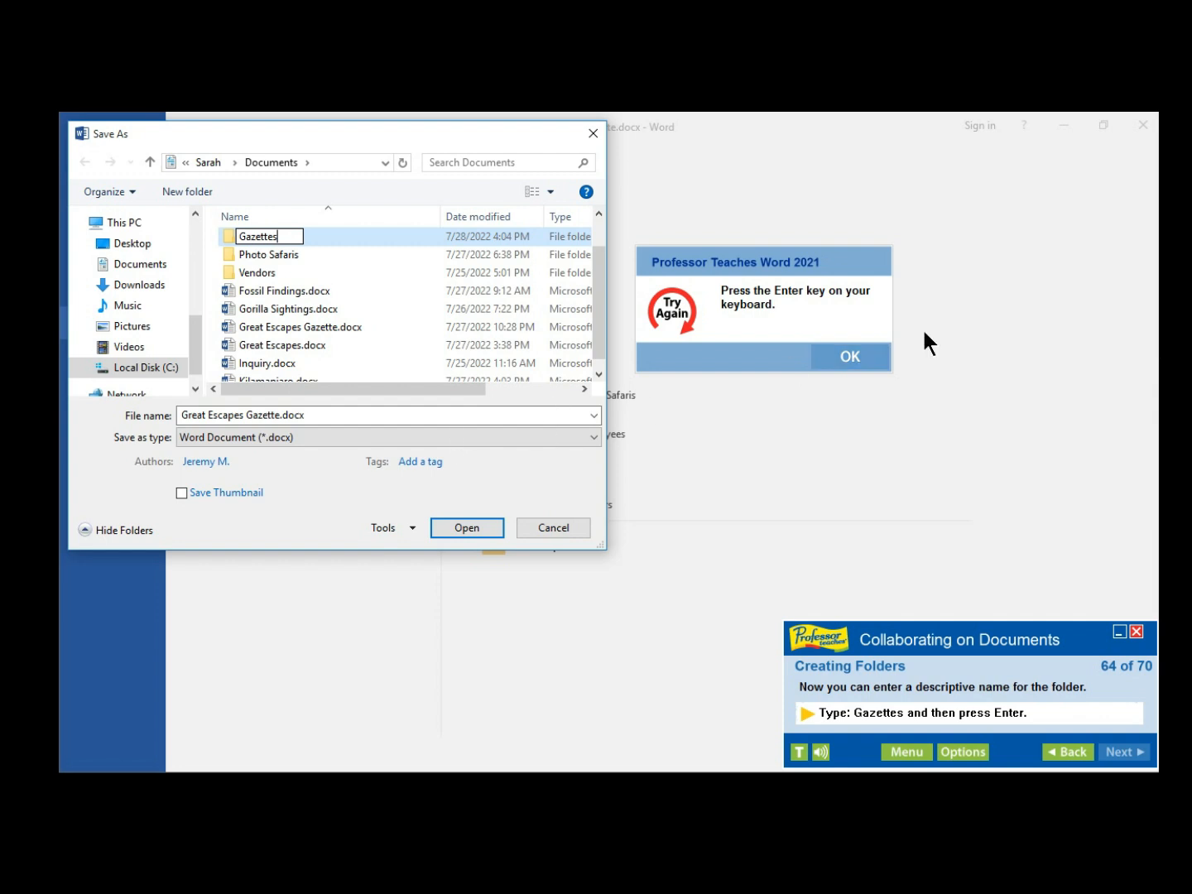
left_click(880, 348)
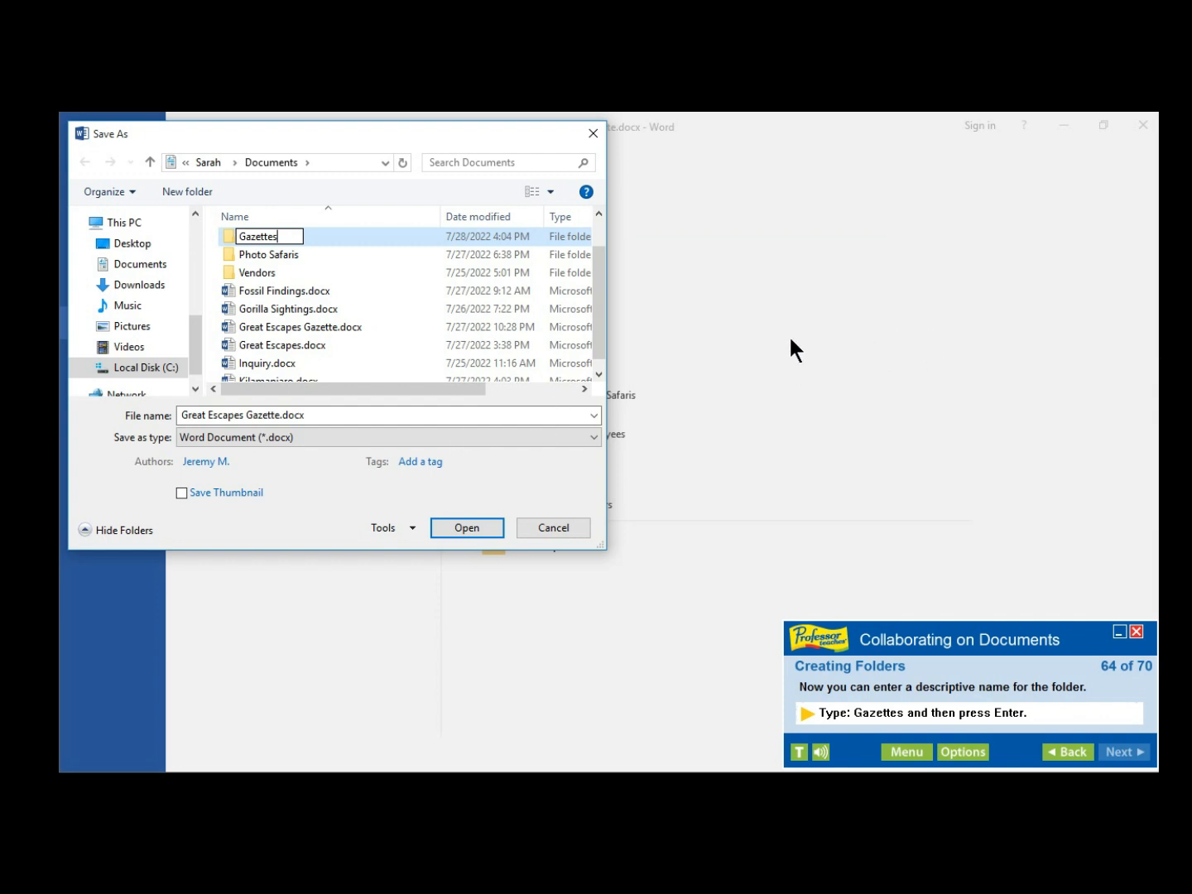
key("Return")
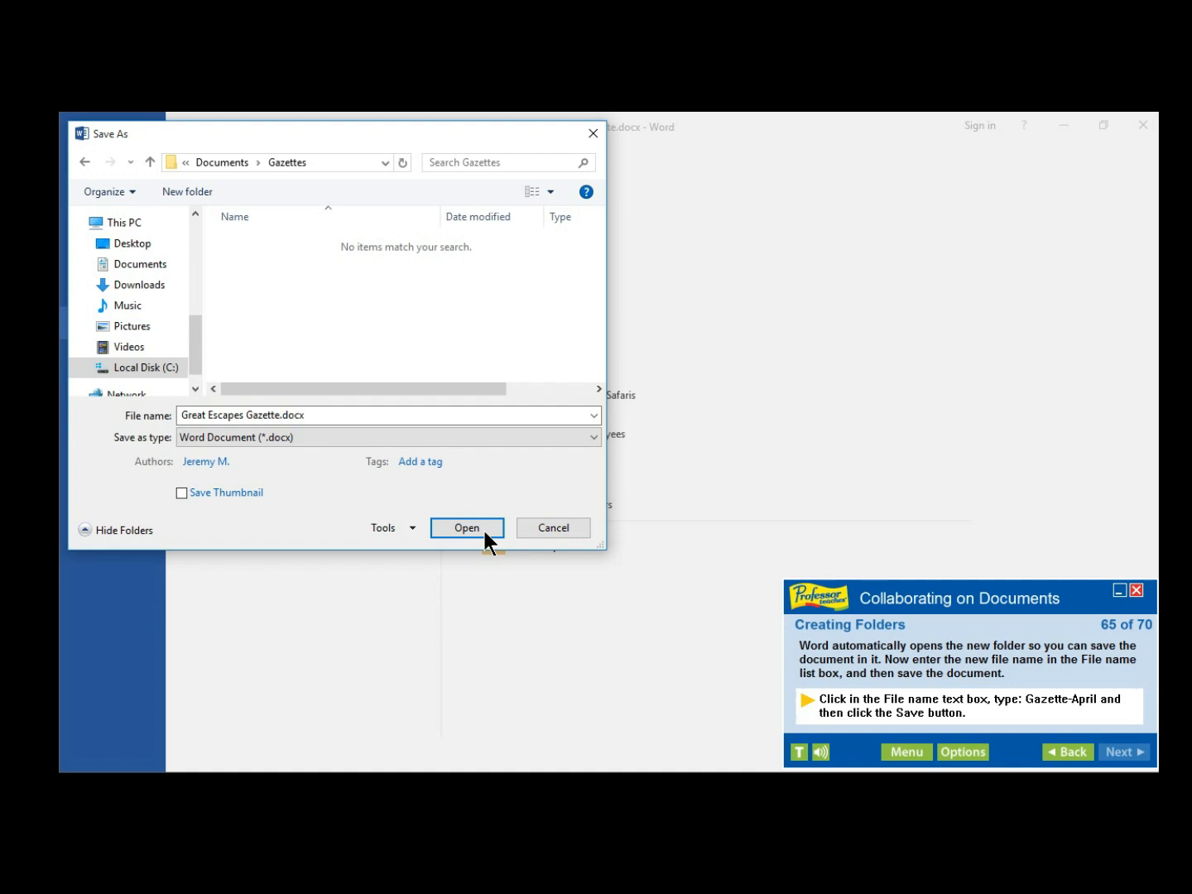
Save the newsletter as Gazette-April in the Gazettes folder
left_click(316, 414)
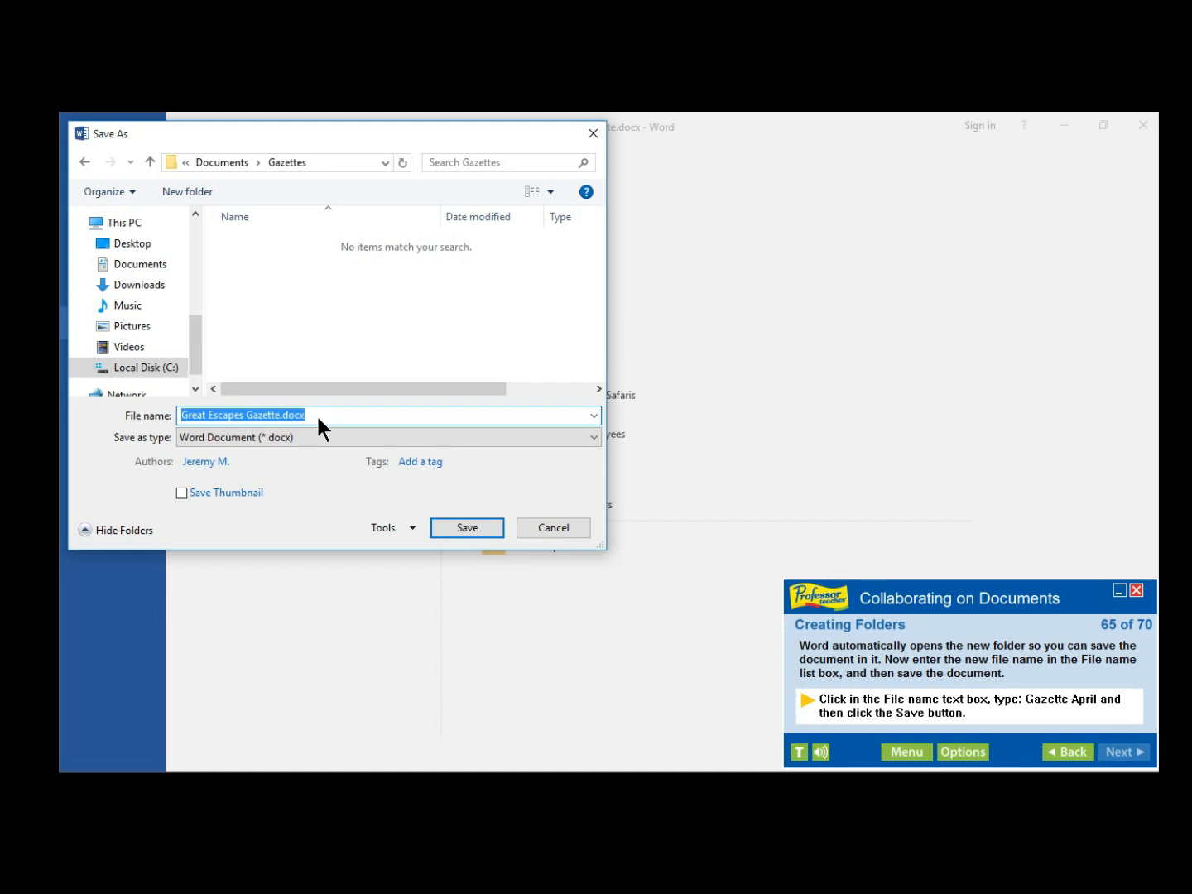
type("Ga")
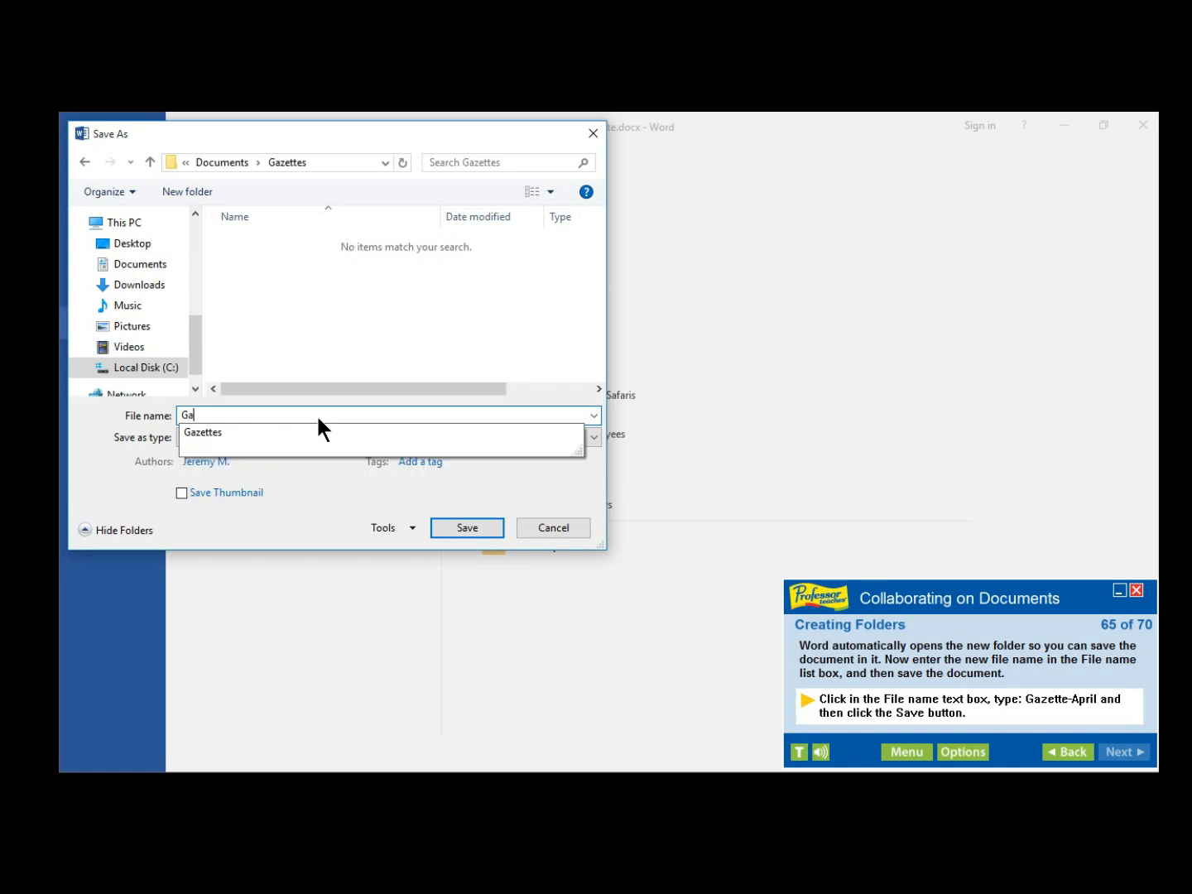
type("zette-A")
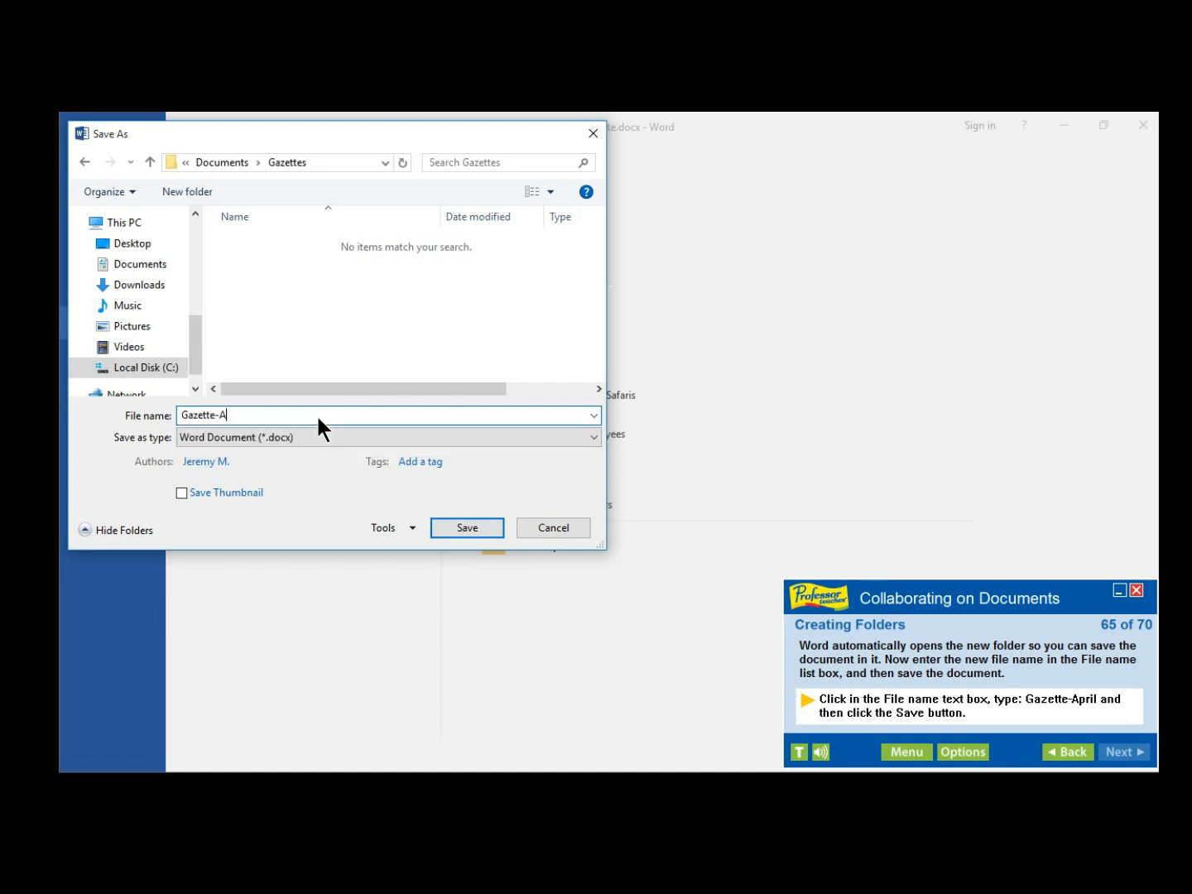
type("pri")
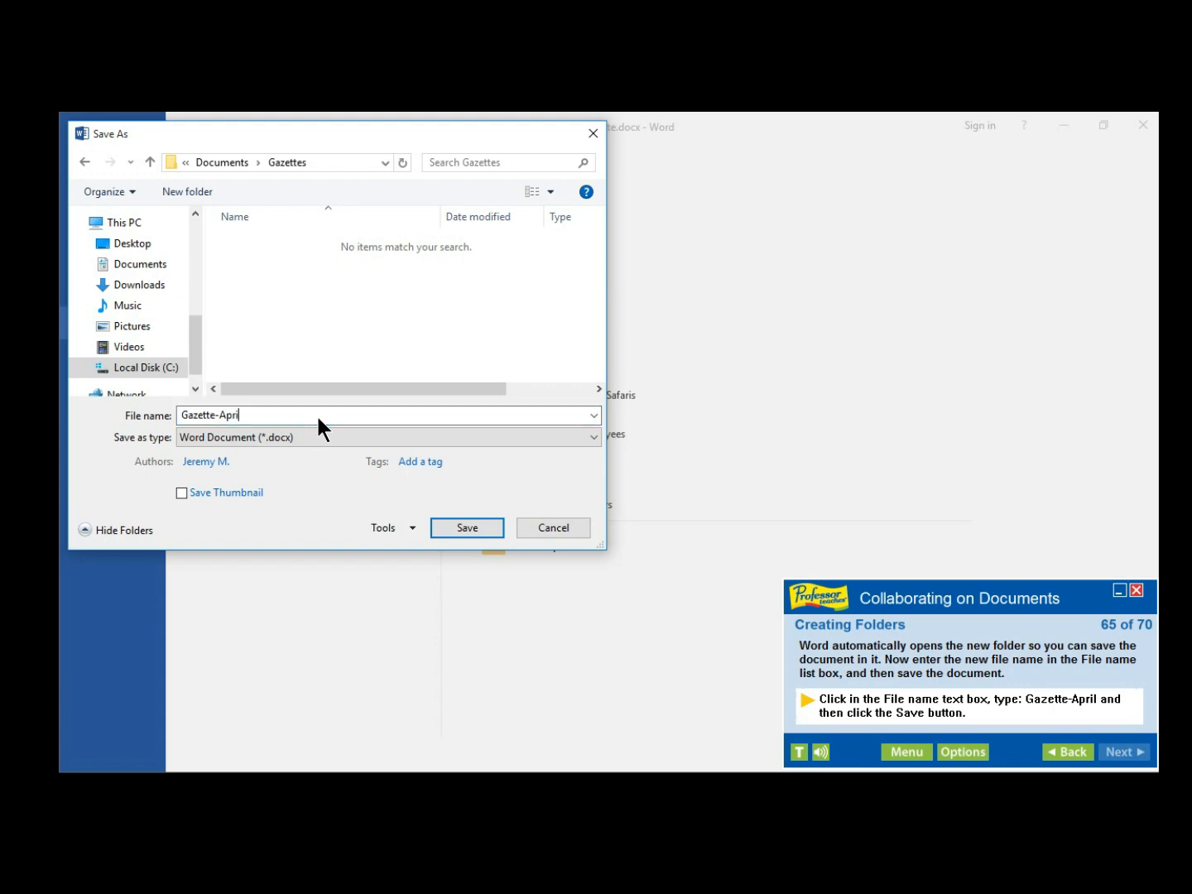
type("l")
left_click(460, 530)
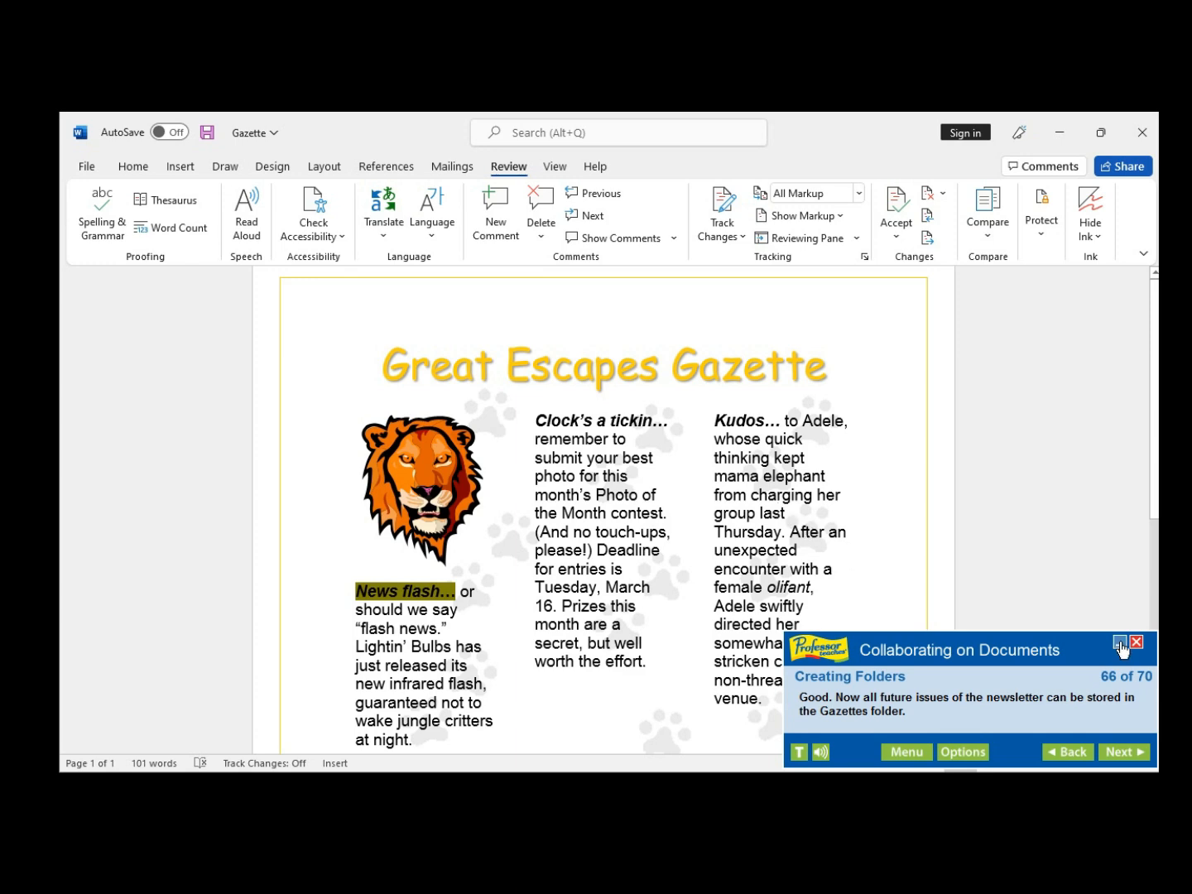
Advance the lesson through the chapter end and summary pages to the first quiz question
left_click(1124, 752)
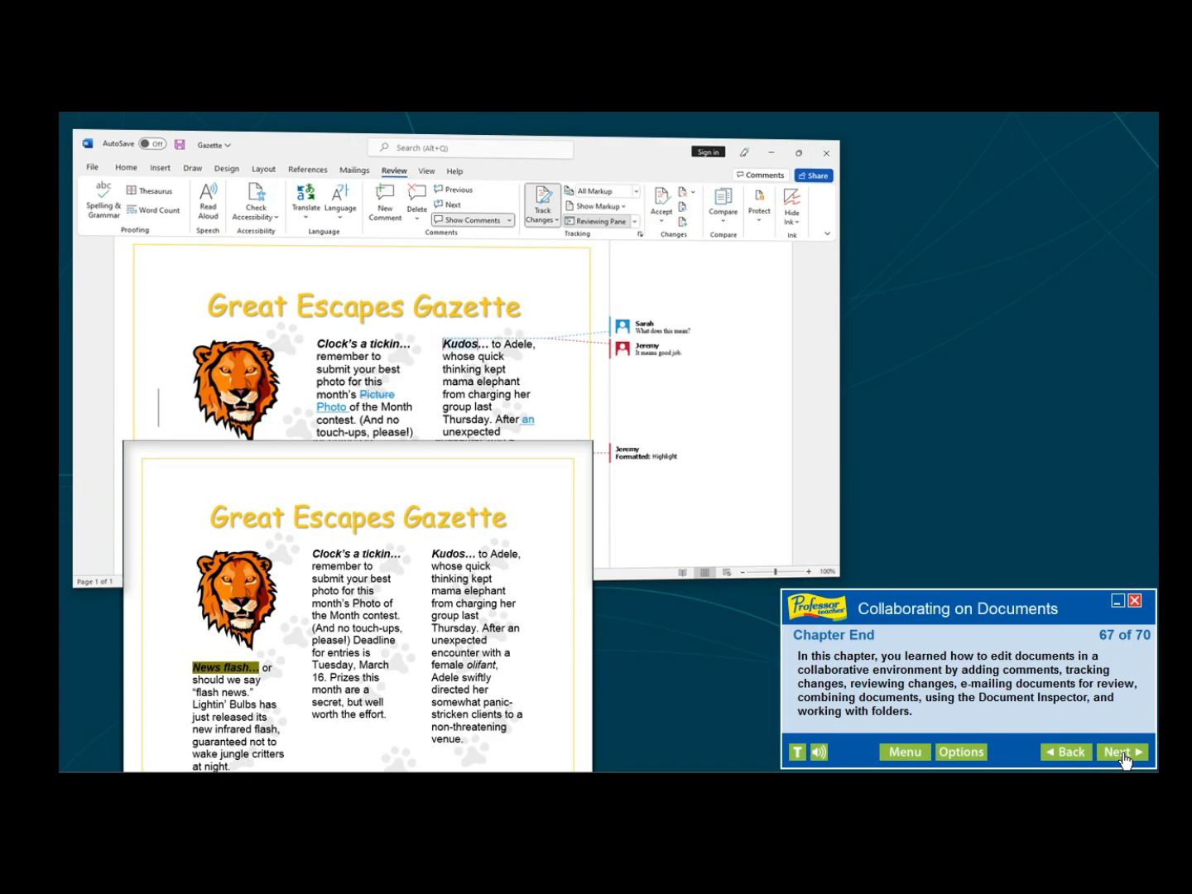
left_click(1124, 756)
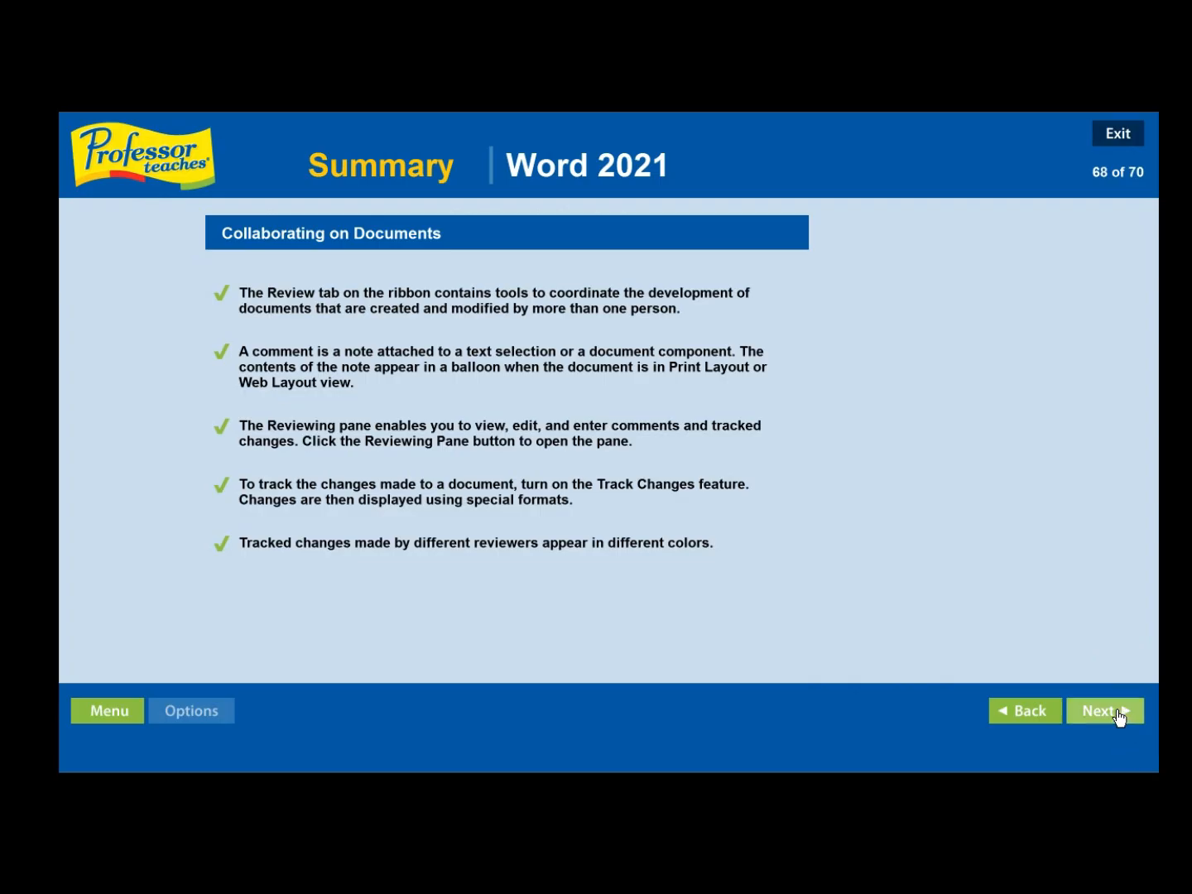
left_click(1118, 713)
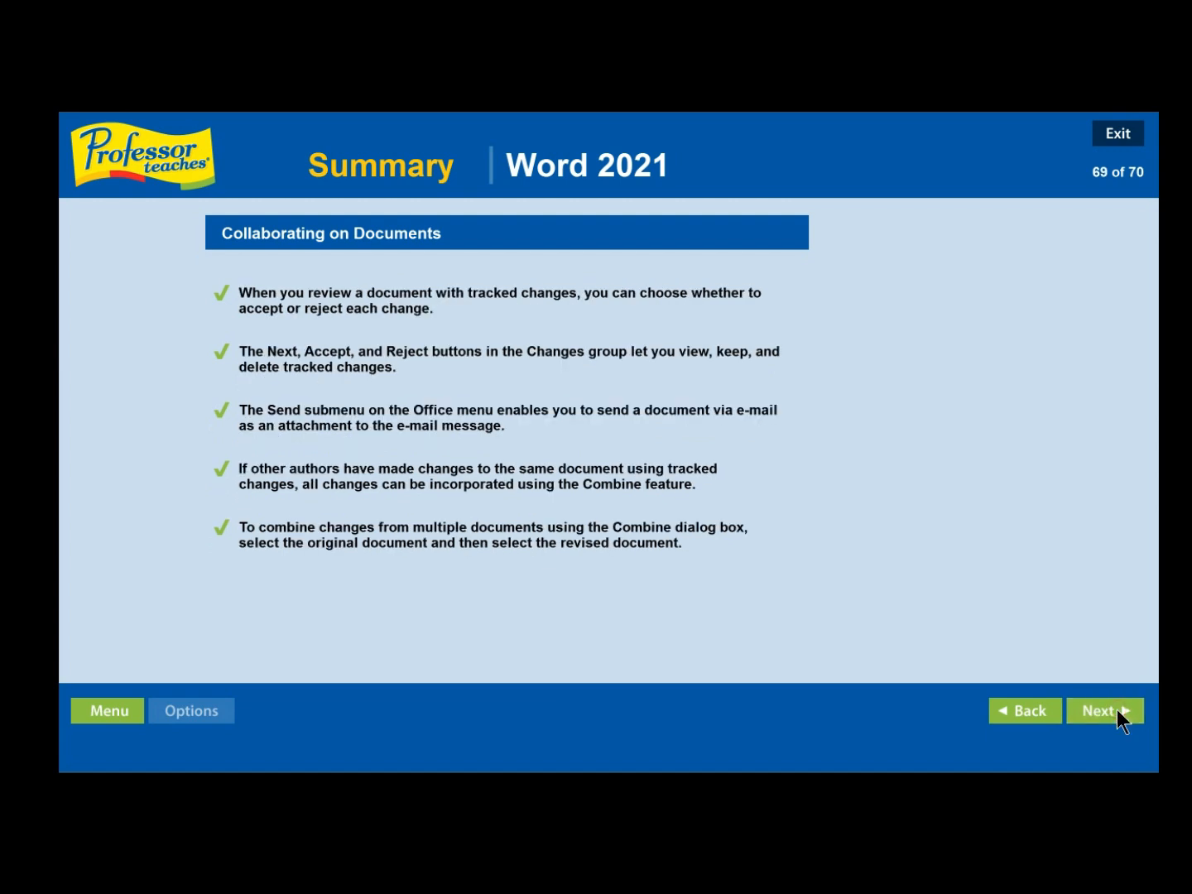
left_click(1117, 711)
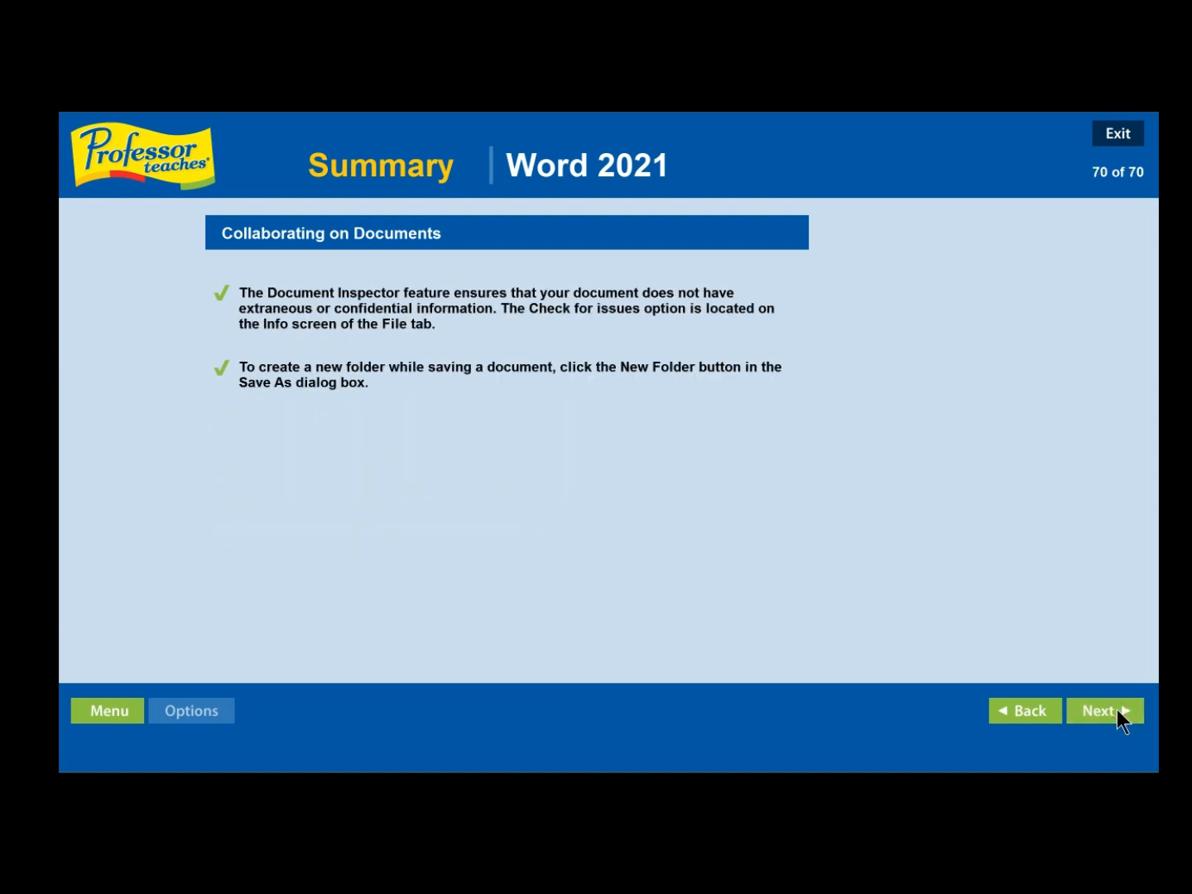
left_click(1116, 710)
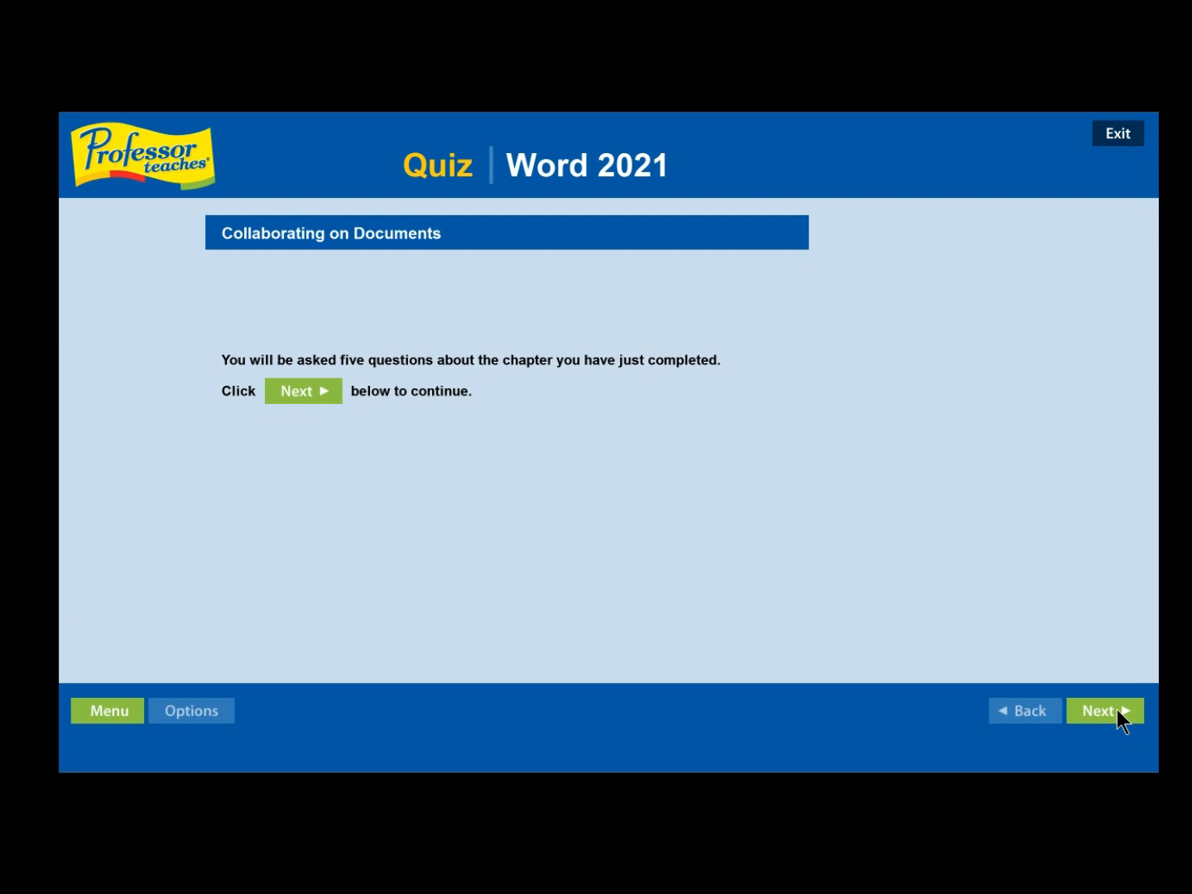
left_click(1117, 710)
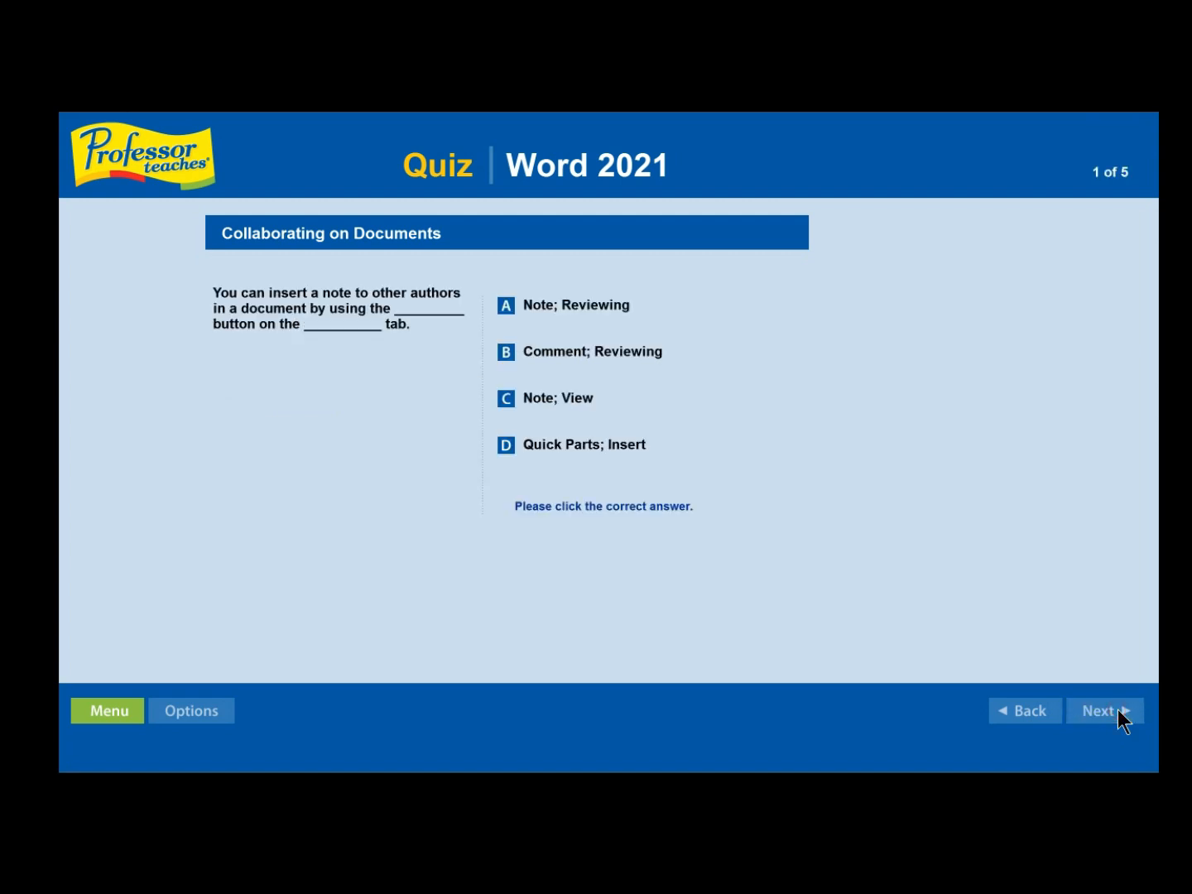